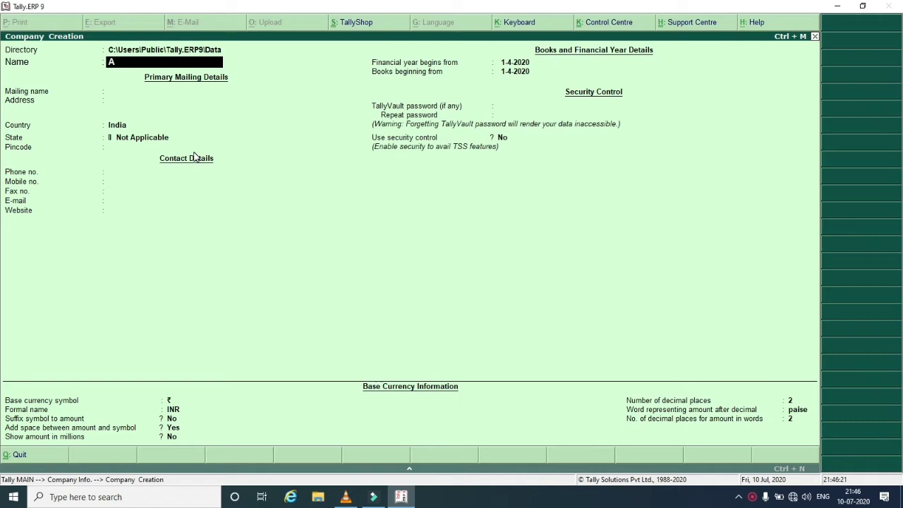
# Name the new company AICP Company, keeping the same mailing name and leaving the address blank
pyautogui.write('P Compa')
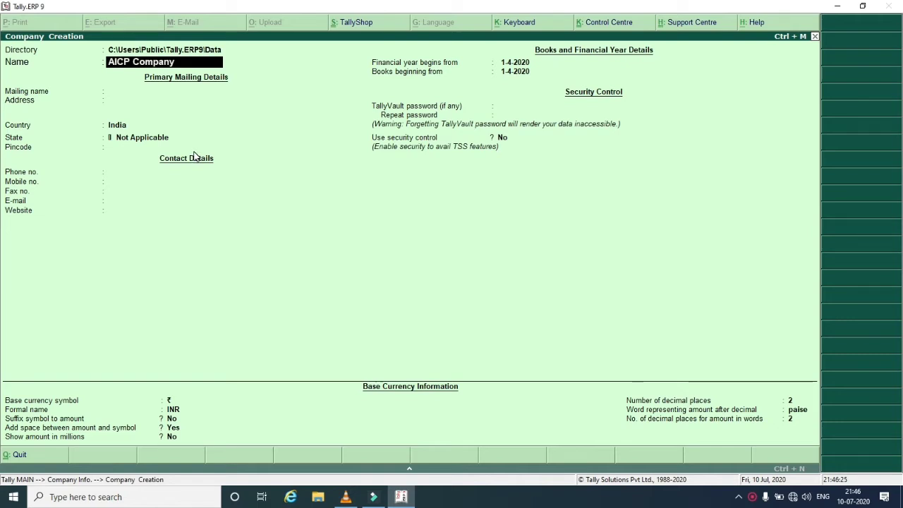
pyautogui.write('ny')
pyautogui.press('Return')
pyautogui.press('Return')
pyautogui.press('Return')
pyautogui.press('Return')
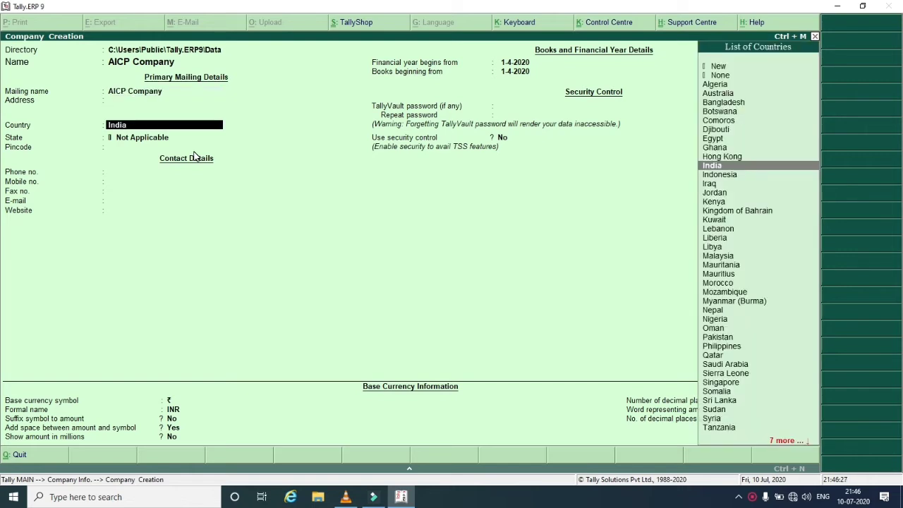
# Set the company's state to Uttar Pradesh and leave the pincode and all contact details blank
pyautogui.write('Utt')
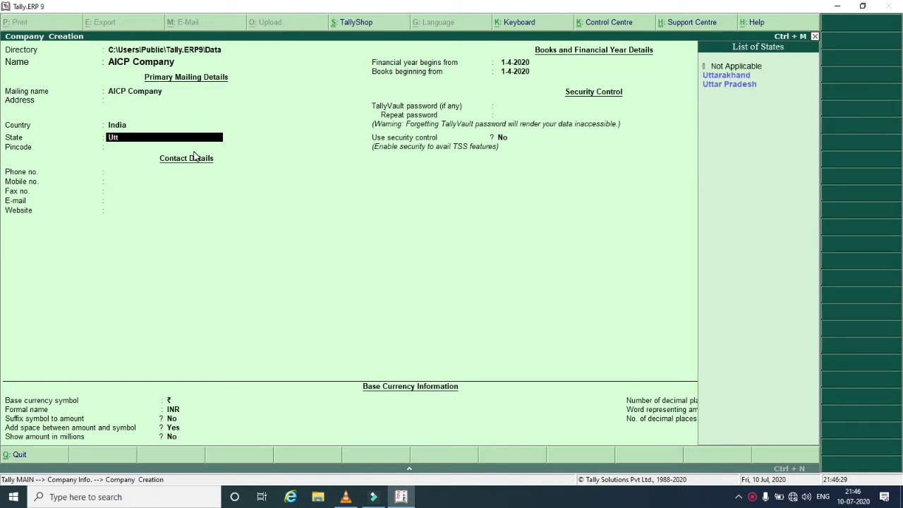
pyautogui.press('Down')
pyautogui.press('Down')
pyautogui.press('Return')
pyautogui.press('Return')
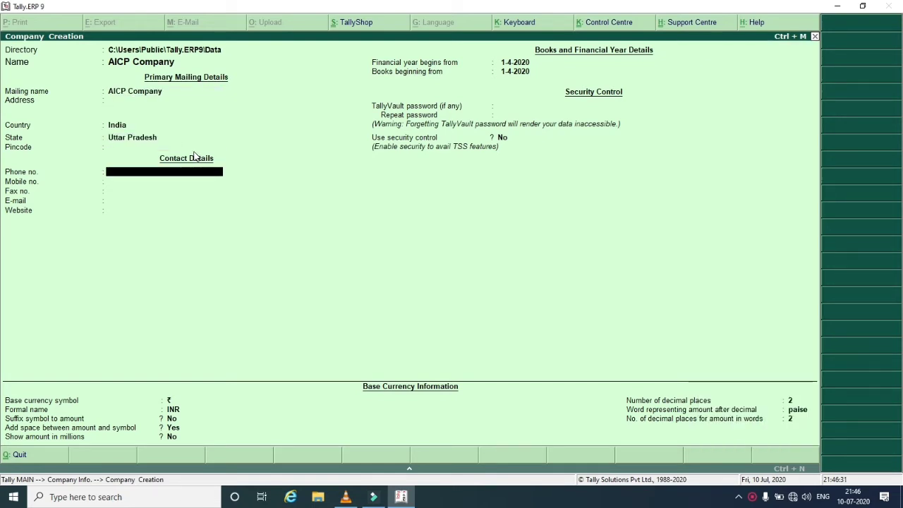
pyautogui.press('Return')
pyautogui.press('Return')
pyautogui.press('Return')
pyautogui.press('Return')
pyautogui.press('Return')
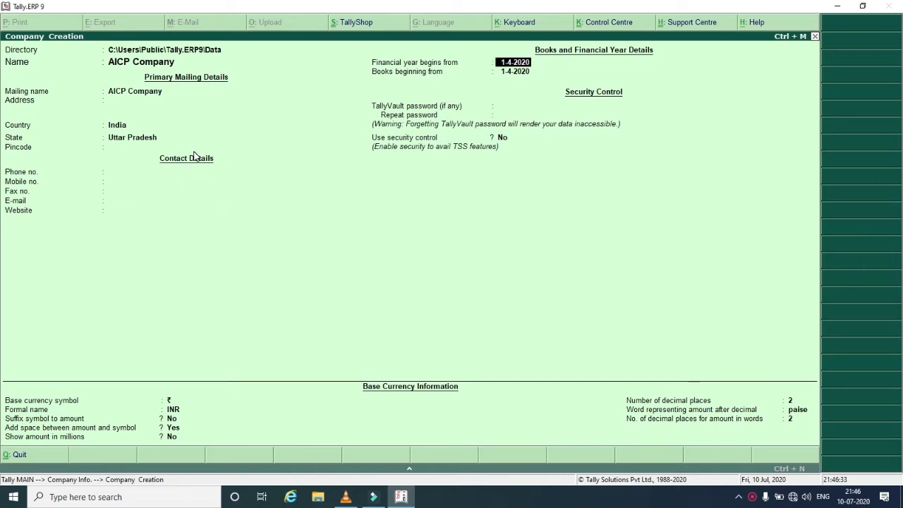
# Set the financial year to begin from 1-7-2020 and keep the same date for the books beginning
pyautogui.write('1/7/2020')
pyautogui.press('Return')
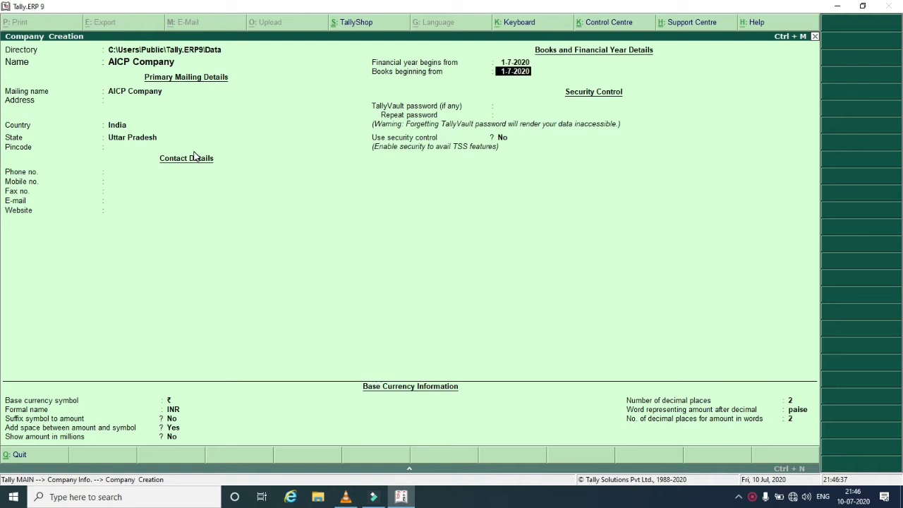
pyautogui.press('Return')
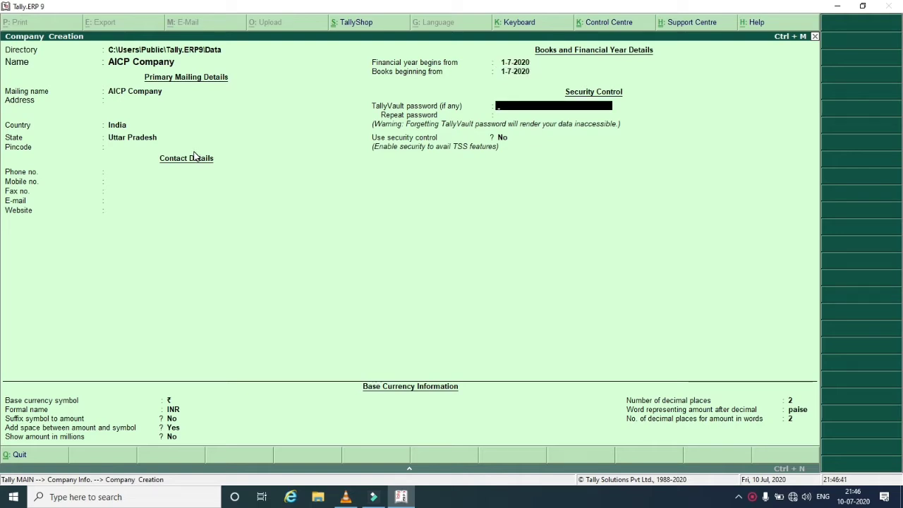
# Leave the TallyVault password blank, keep security control off and the default INR currency settings, and accept the company creation
pyautogui.press('Return')
pyautogui.press('Return')
pyautogui.press('Return')
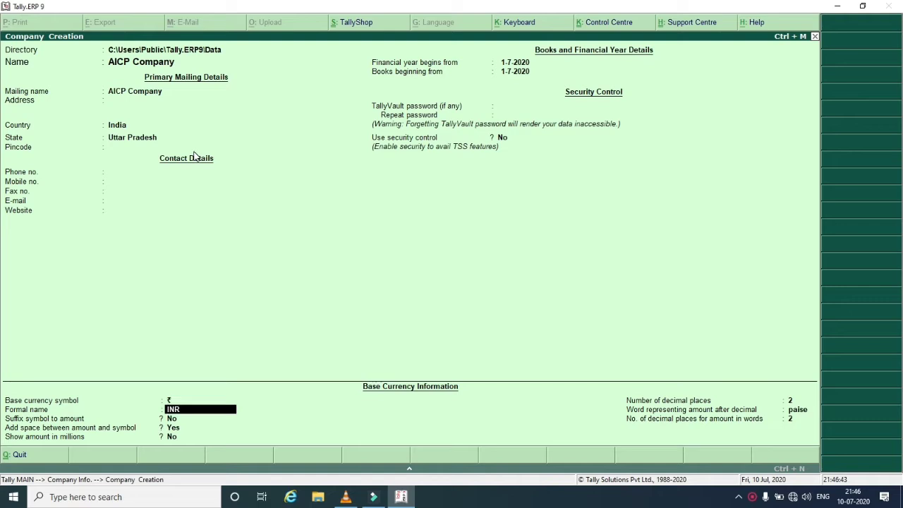
pyautogui.press('Return')
pyautogui.press('Return')
pyautogui.press('Return')
pyautogui.press('Return')
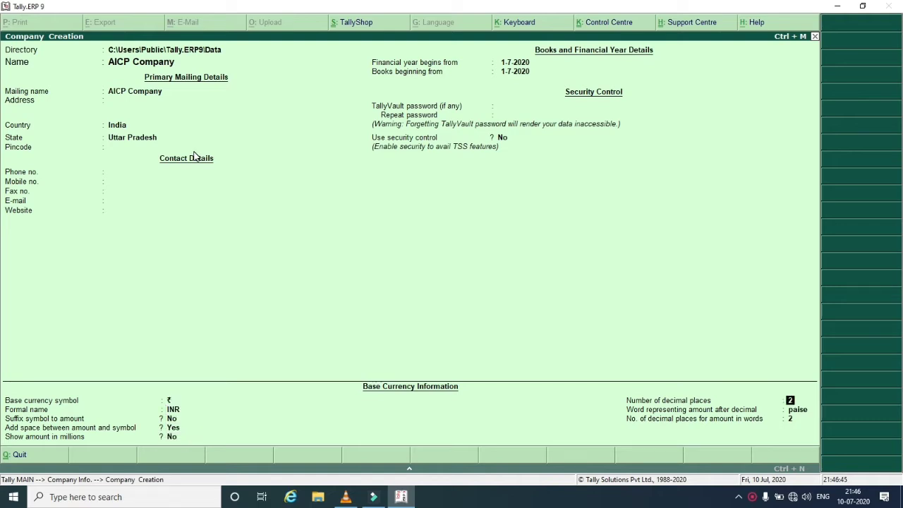
pyautogui.press('Return')
pyautogui.press('Return')
pyautogui.press('Return')
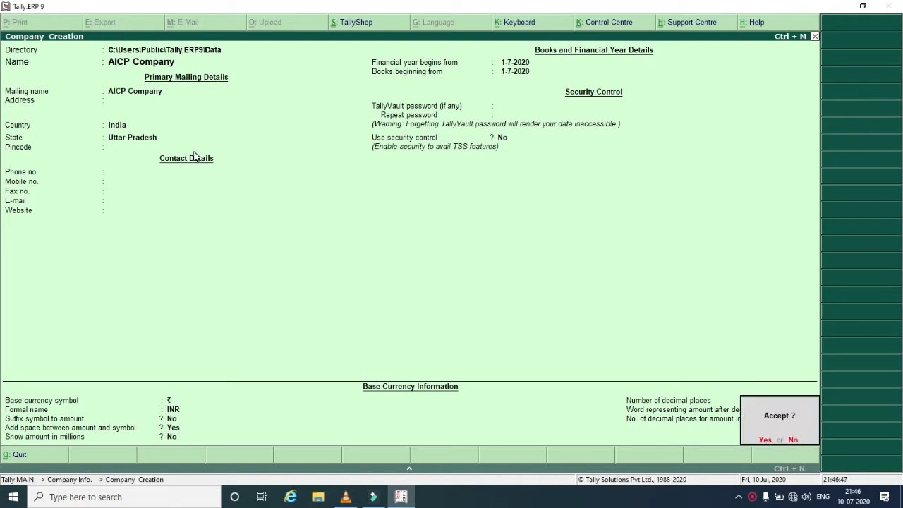
pyautogui.press('Return')
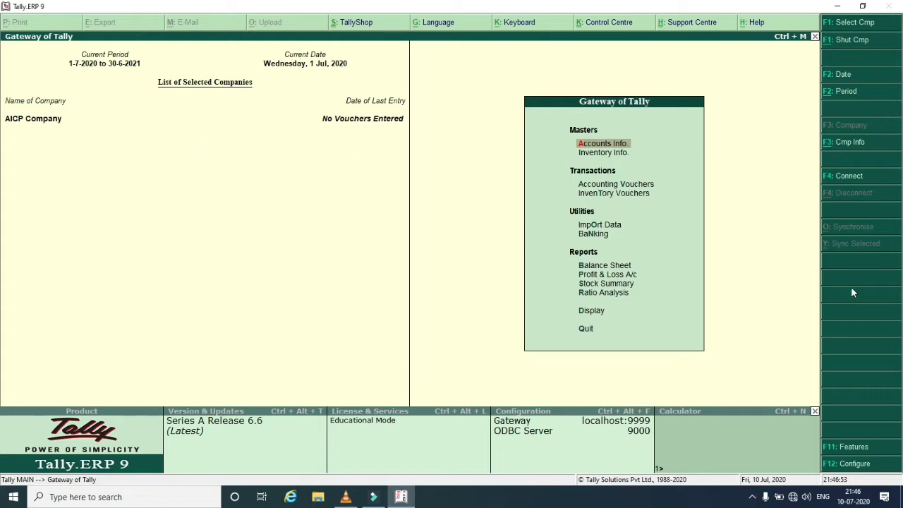
# Review the Accounting Features of AICP Company and quit without changing them
pyautogui.click(848, 450)
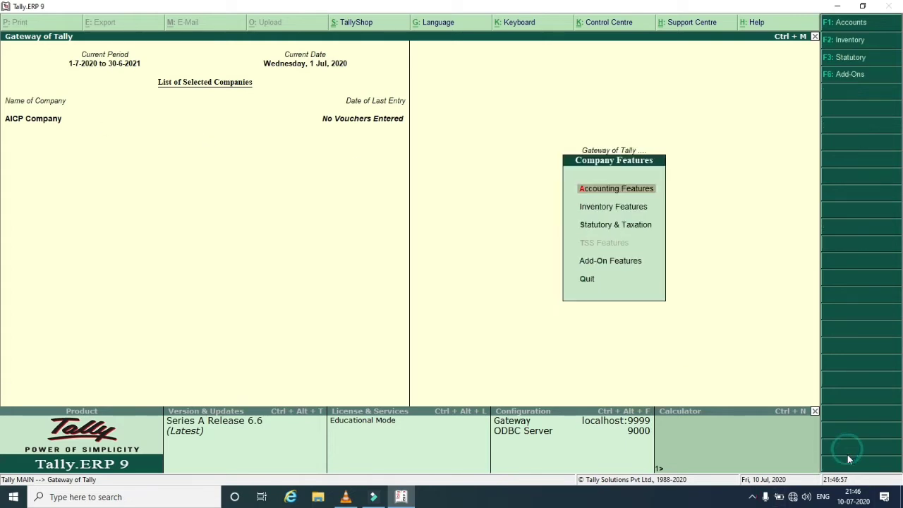
pyautogui.click(606, 189)
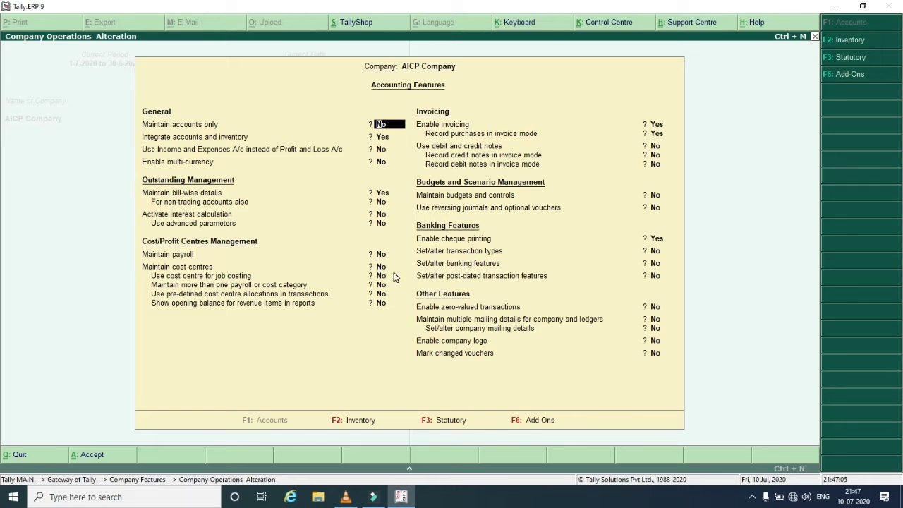
pyautogui.press('Escape')
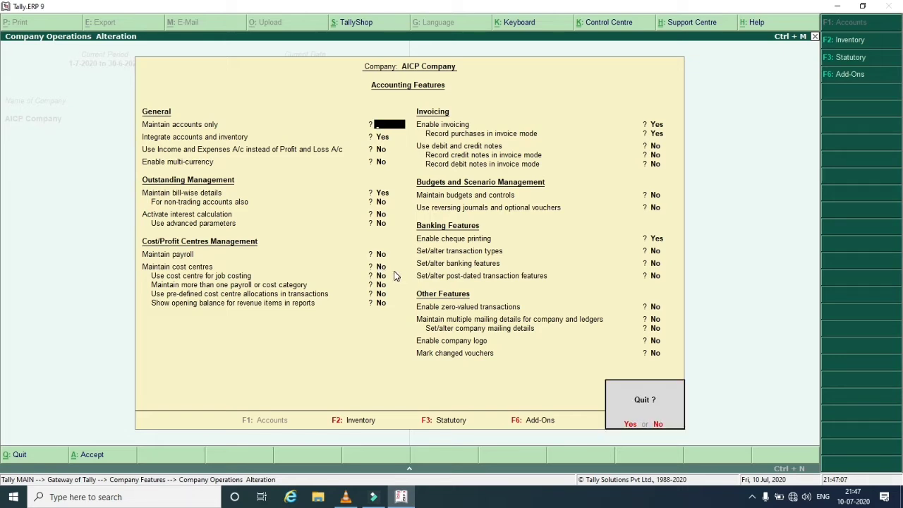
pyautogui.press('Return')
# Enable maintaining multiple Godowns and stock categories in the company's Inventory Features
pyautogui.click(622, 210)
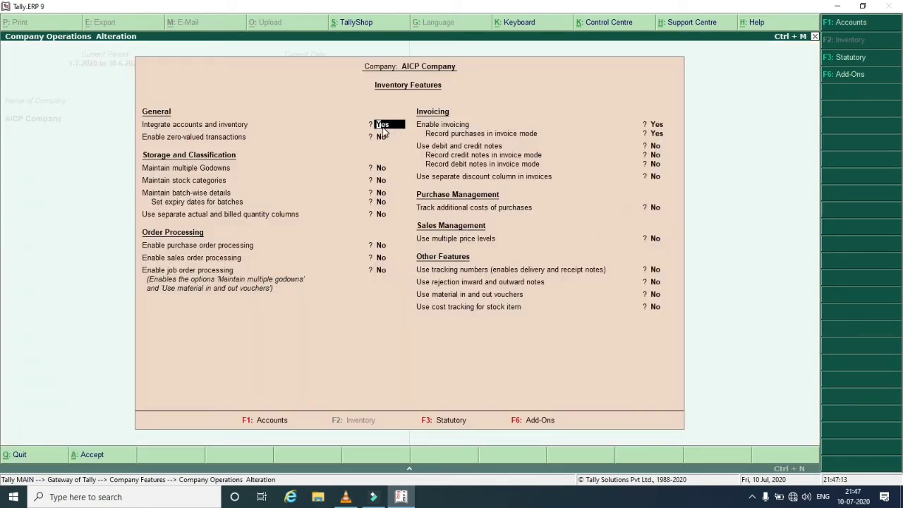
pyautogui.press('Return')
pyautogui.press('Return')
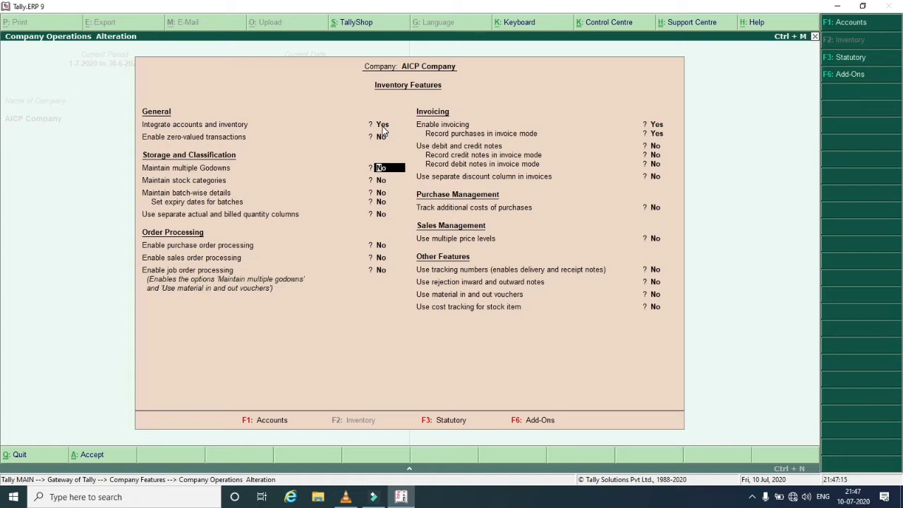
pyautogui.write('y')
pyautogui.press('Return')
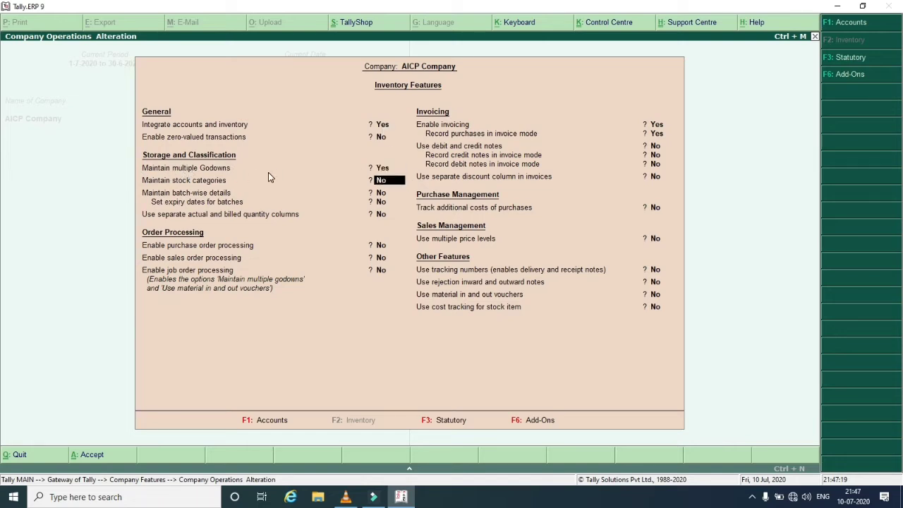
pyautogui.write('y')
pyautogui.press('Return')
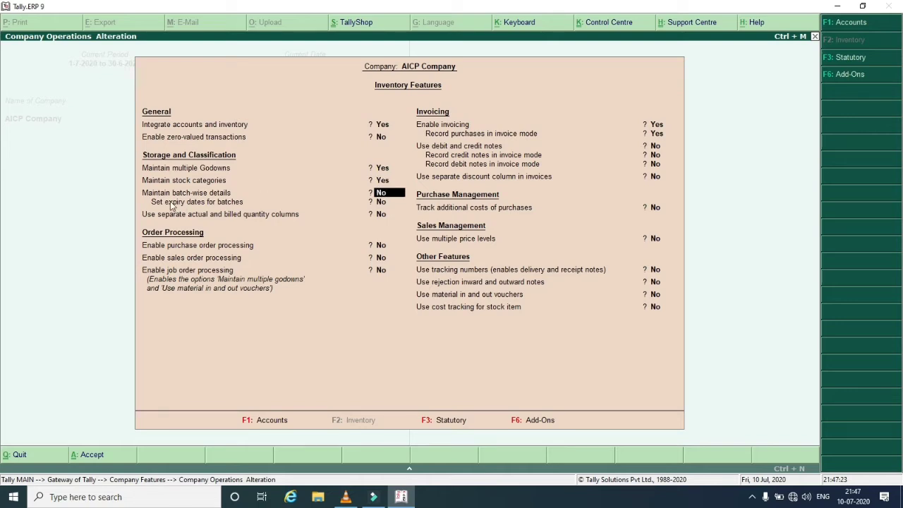
# Keep the remaining batch, order processing, invoicing and other inventory options at their defaults and save the Inventory Features
pyautogui.press('Return')
pyautogui.press('Return')
pyautogui.press('Return')
pyautogui.press('Return')
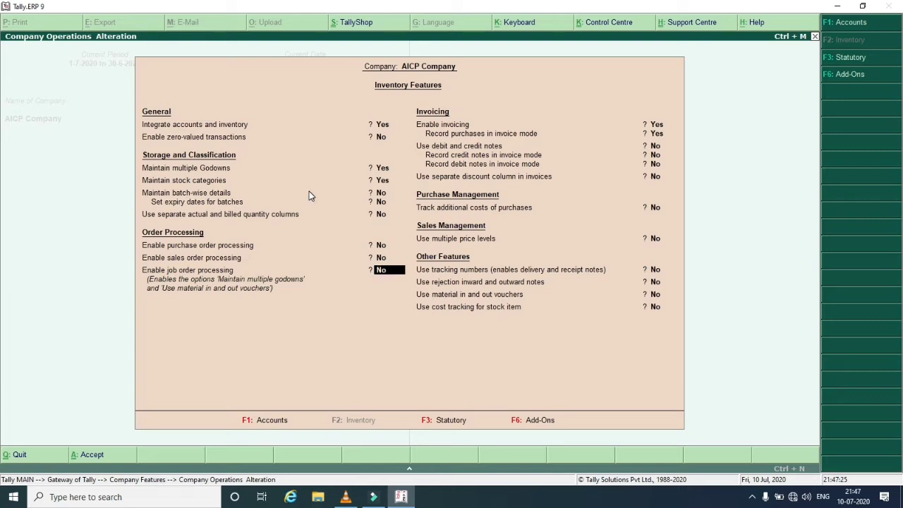
pyautogui.press('Return')
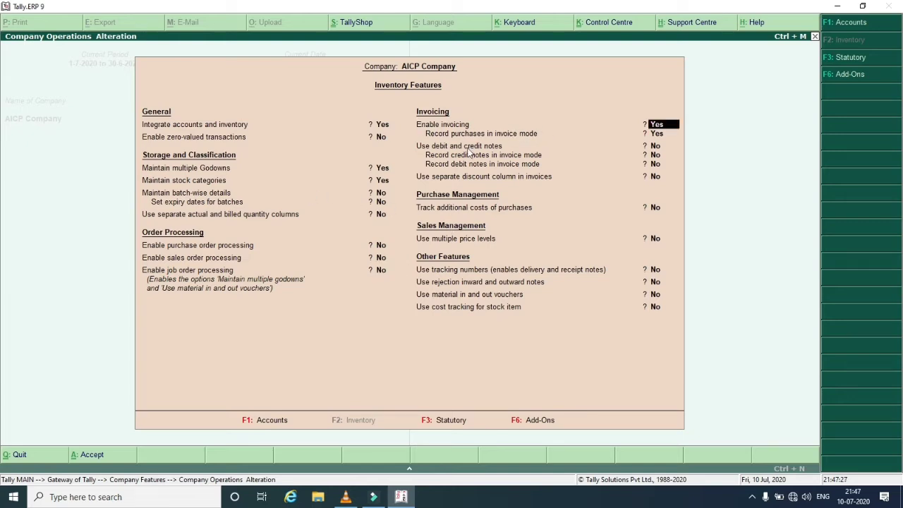
pyautogui.press('Return')
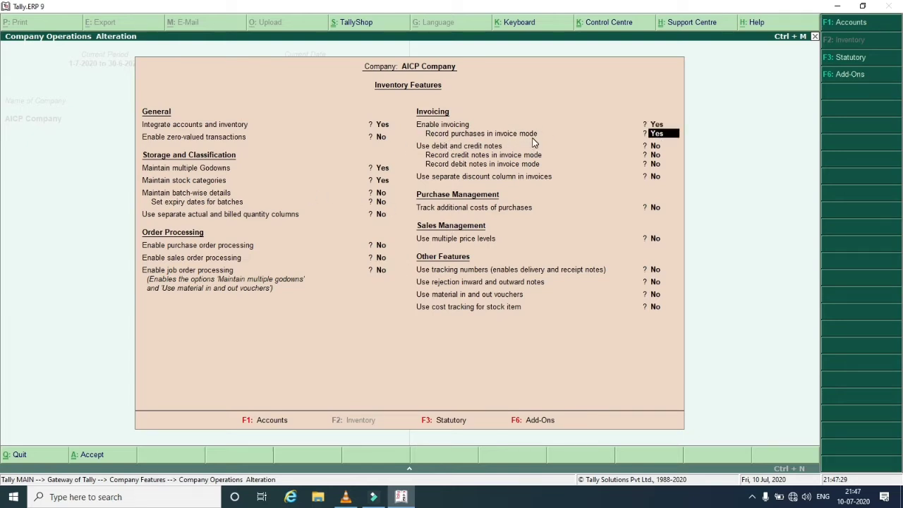
pyautogui.press('Return')
pyautogui.press('Return')
pyautogui.press('Return')
pyautogui.press('Return')
pyautogui.press('Return')
pyautogui.press('Return')
pyautogui.press('Return')
pyautogui.press('Return')
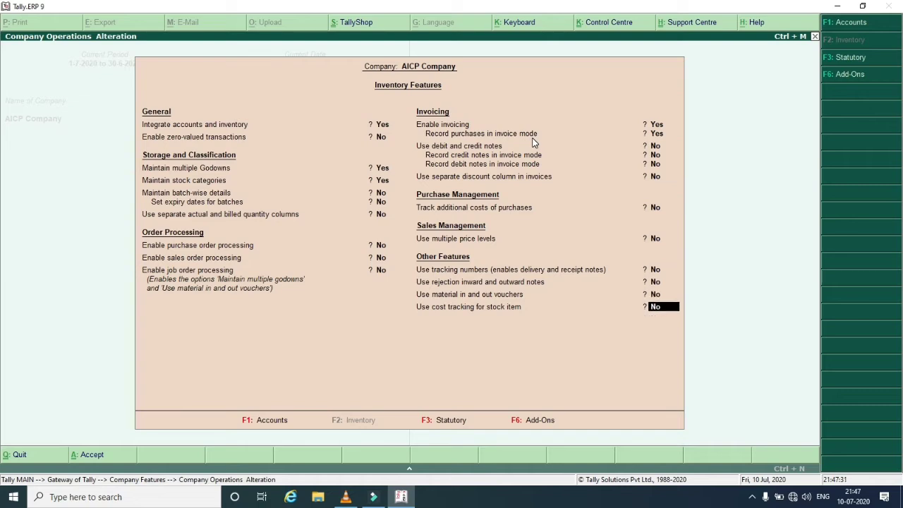
pyautogui.press('Return')
pyautogui.press('Return')
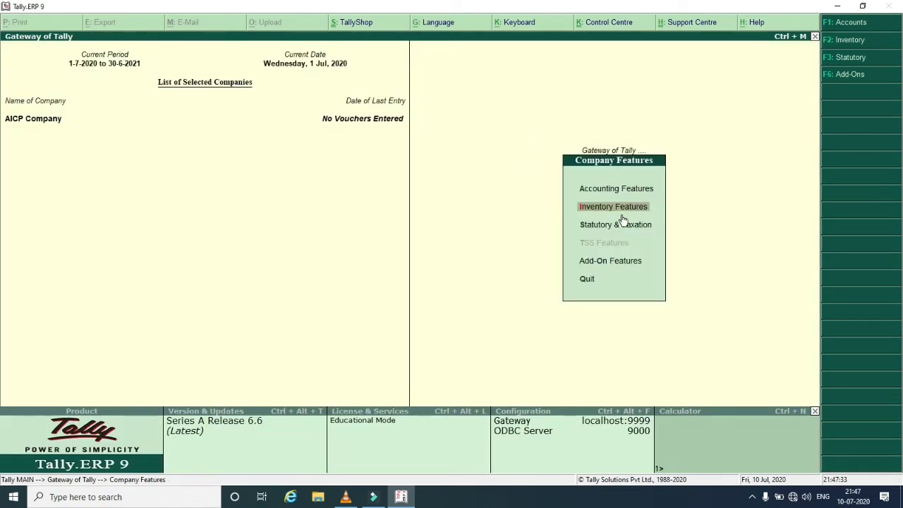
# Enable Goods and Services Tax (GST) in Statutory & Taxation and set the option to alter GST details to Yes
pyautogui.press('Down')
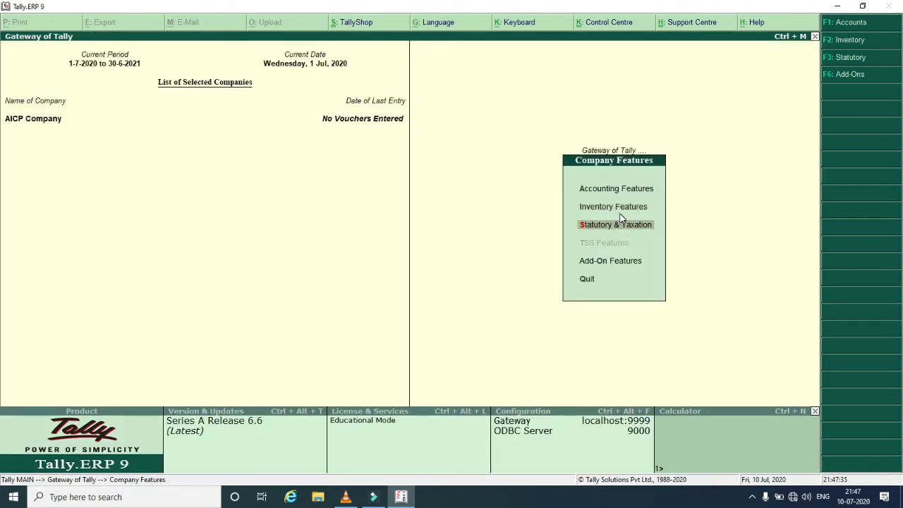
pyautogui.press('Return')
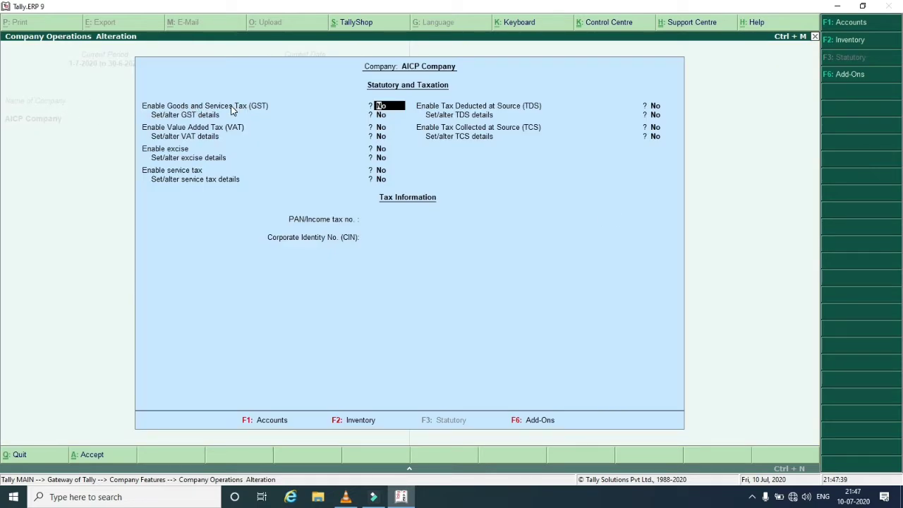
pyautogui.write('y')
pyautogui.press('Return')
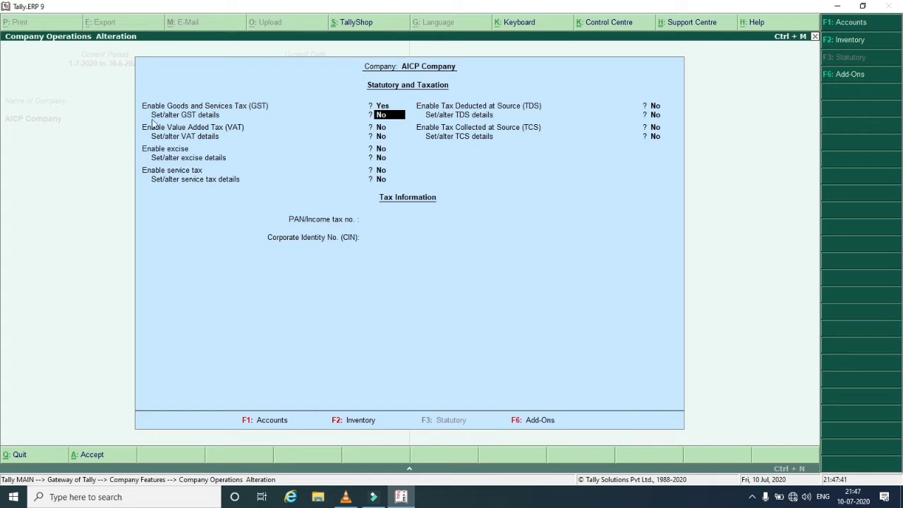
pyautogui.write('y')
pyautogui.press('Return')
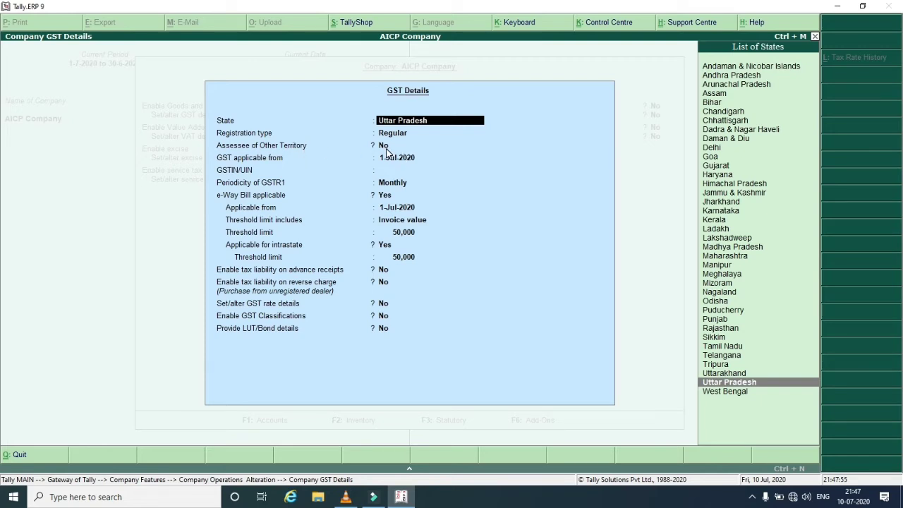
# Keep GST state Uttar Pradesh, registration type Regular, Assessee of Other Territory No and GST applicable from 1-Jul-2020
pyautogui.press('Down')
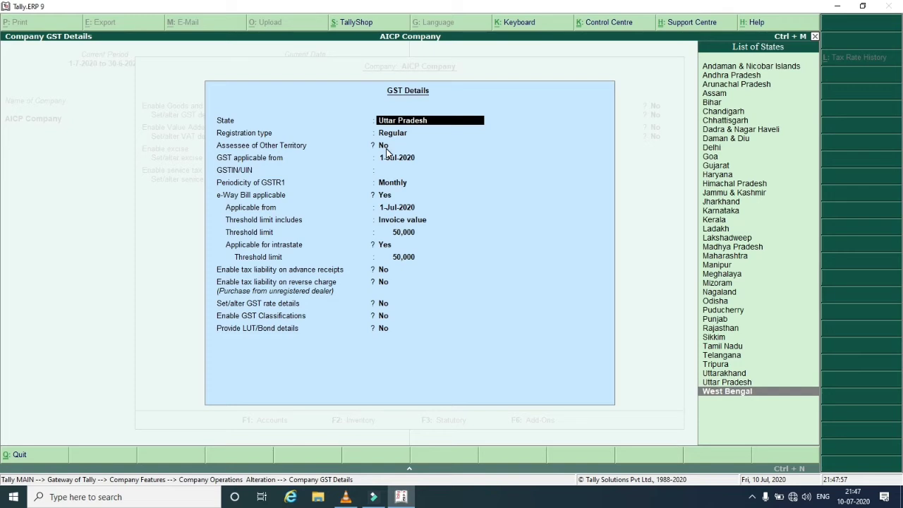
pyautogui.press('Up')
pyautogui.press('Up')
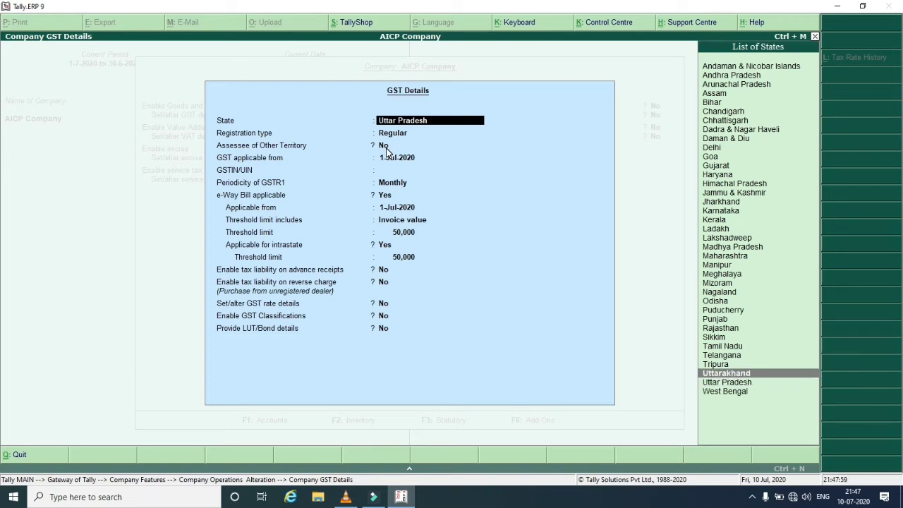
pyautogui.press('Down')
pyautogui.press('Return')
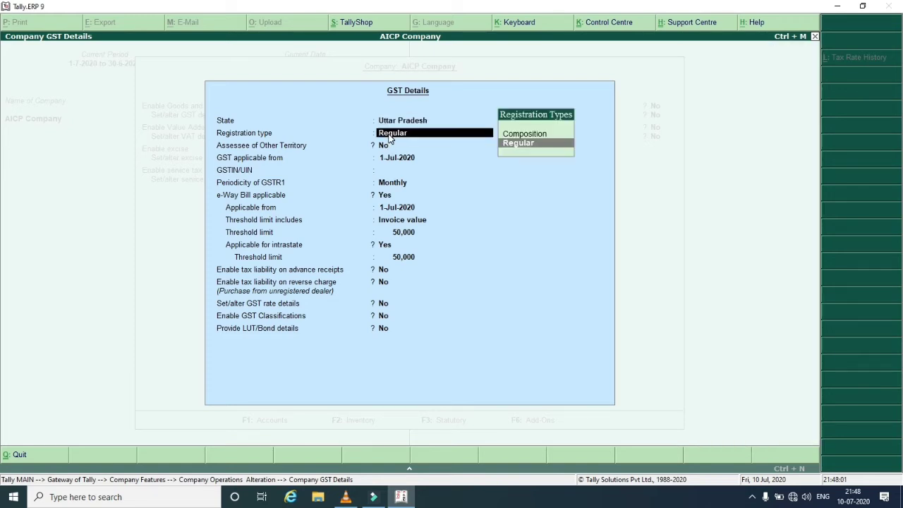
pyautogui.press('Return')
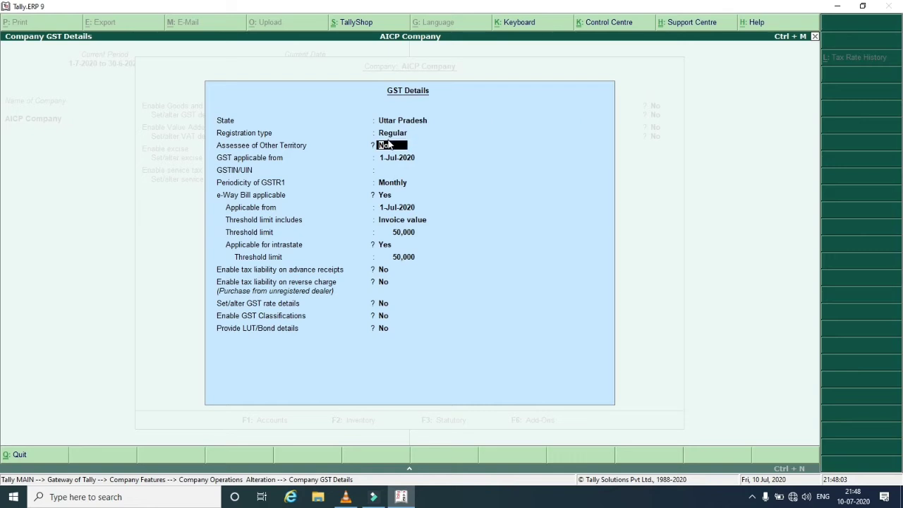
pyautogui.press('Return')
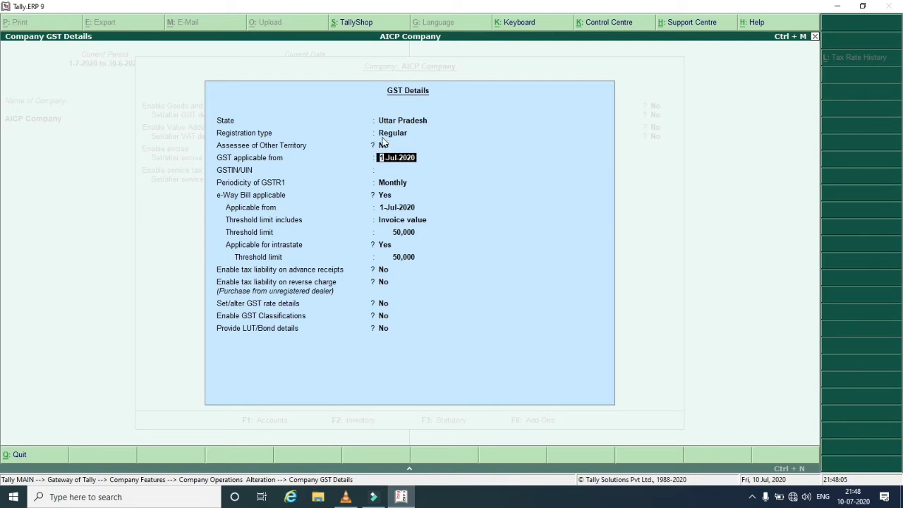
pyautogui.press('Return')
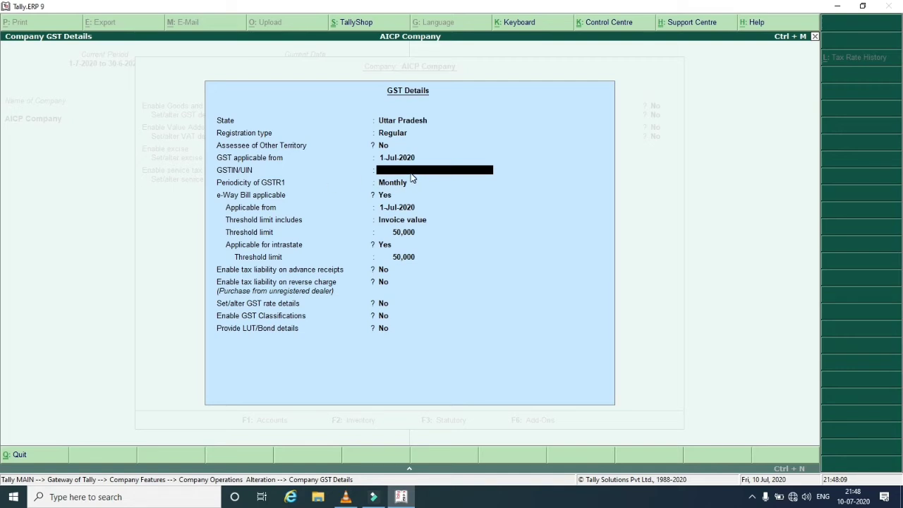
# Enter the company's GSTIN/UIN in the GST details and dismiss the verification warning
pyautogui.write('09AAAAA12')
pyautogui.write('34A1Z5')
pyautogui.press('Return')
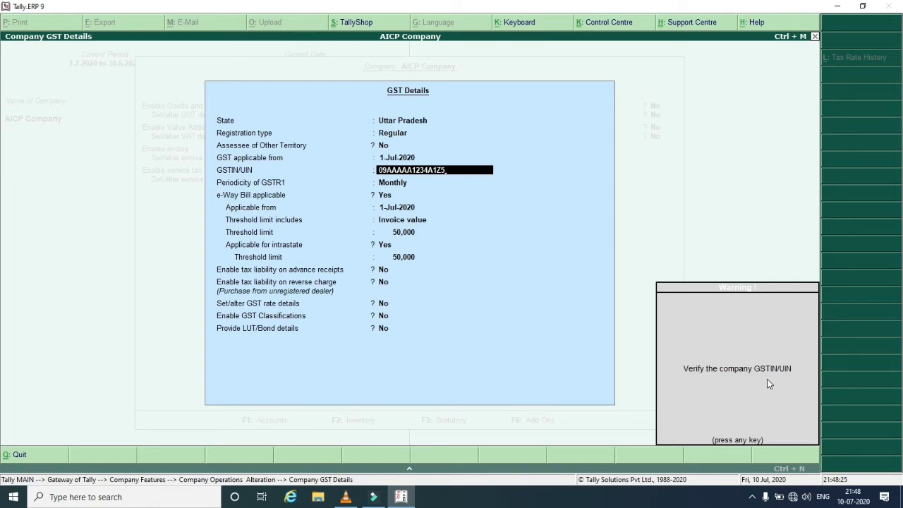
pyautogui.press('Return')
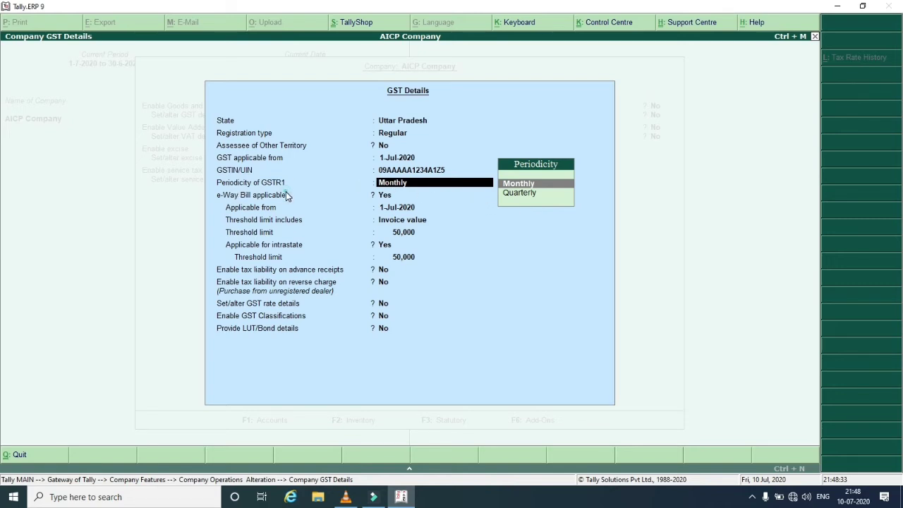
# Keep GSTR1 periodicity Monthly and e-Way Bill applicable from 1-Jul-2020 on invoice value, with 50,000 threshold limits, including for intrastate
pyautogui.press('Return')
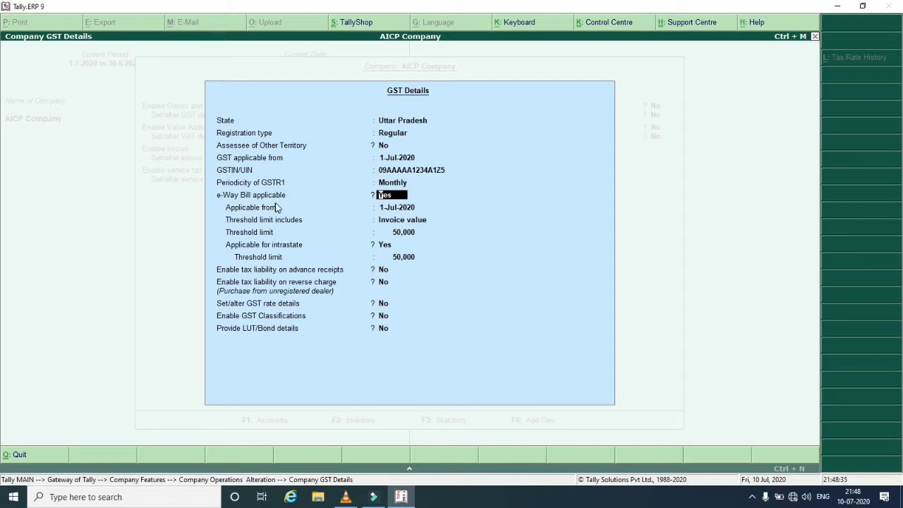
pyautogui.press('Return')
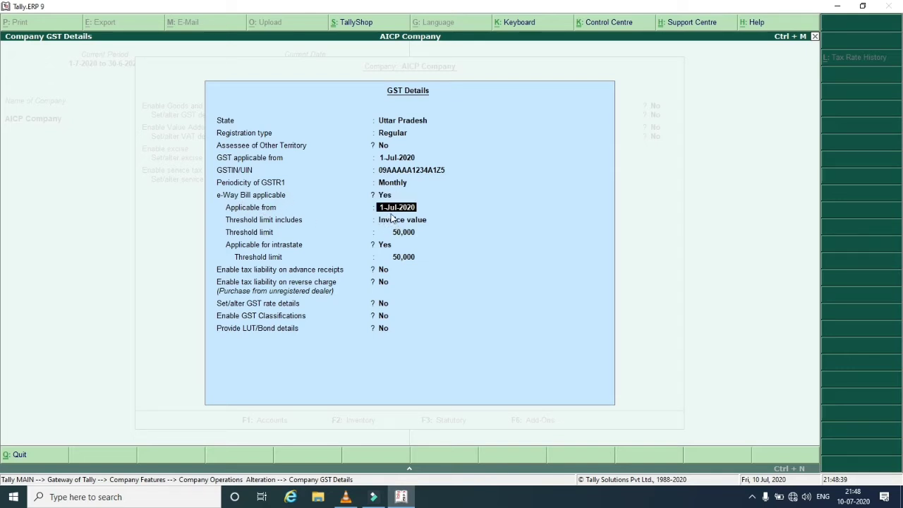
pyautogui.press('Return')
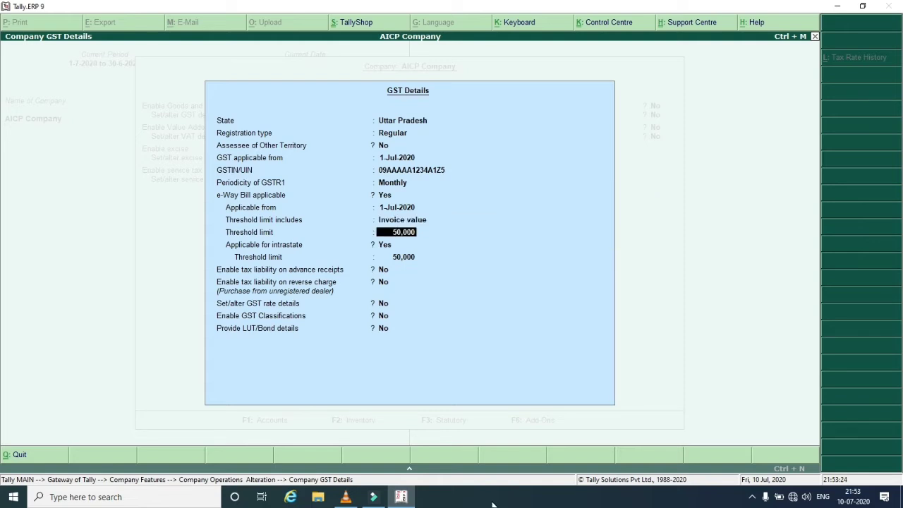
pyautogui.press('Return')
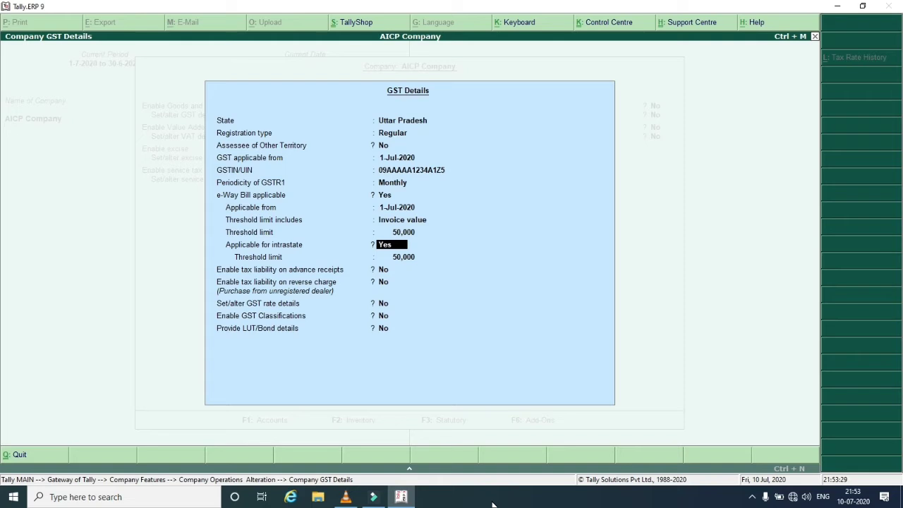
pyautogui.press('Return')
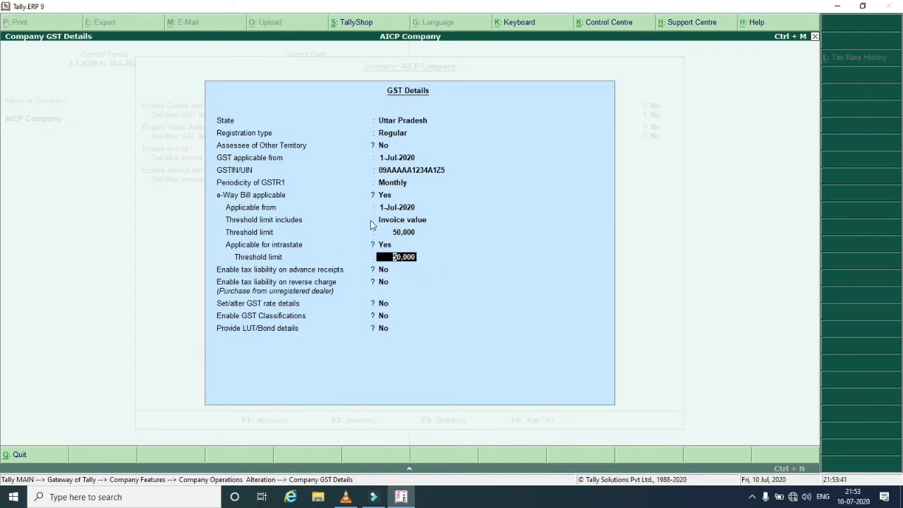
pyautogui.press('Return')
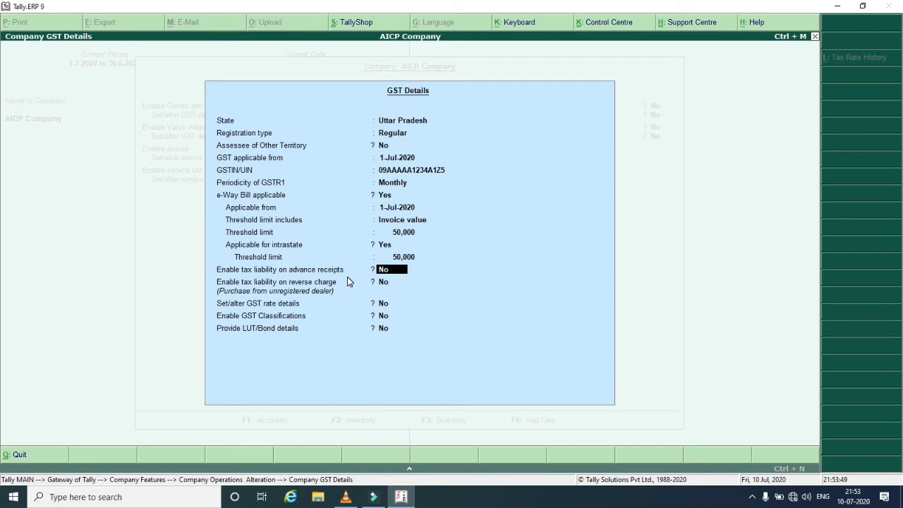
# Keep tax liability on advance receipts and reverse charge, GST rate details, GST Classifications and LUT/Bond details at No, and accept the GST details
pyautogui.press('Return')
pyautogui.press('Return')
pyautogui.press('Return')
pyautogui.press('Return')
pyautogui.press('Return')
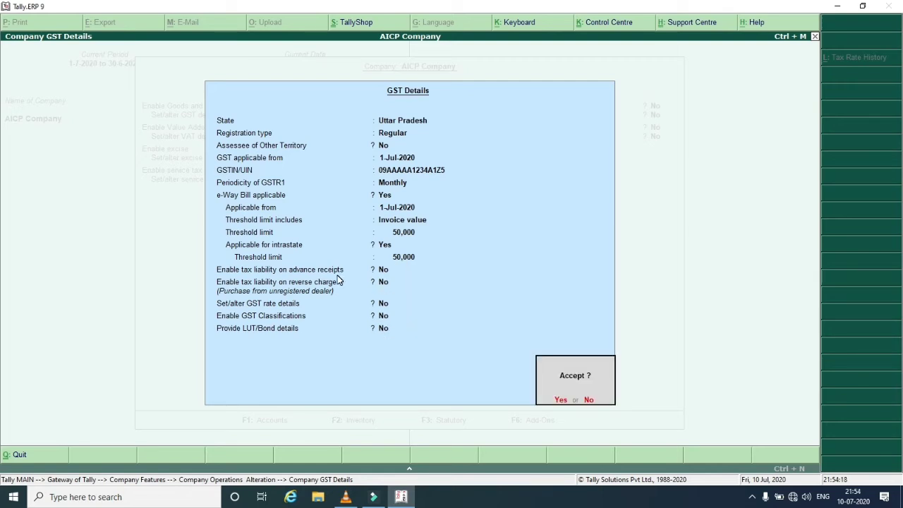
pyautogui.press('Return')
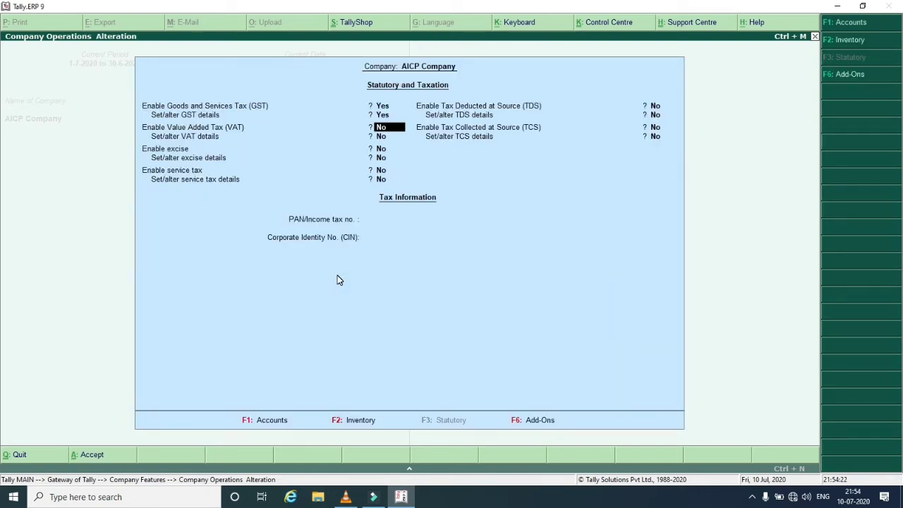
# Keep VAT, excise, service tax, TDS and TCS at No, save Statutory and Taxation, and return to Gateway of Tally
pyautogui.press('Return')
pyautogui.press('Return')
pyautogui.press('Return')
pyautogui.press('Return')
pyautogui.press('Return')
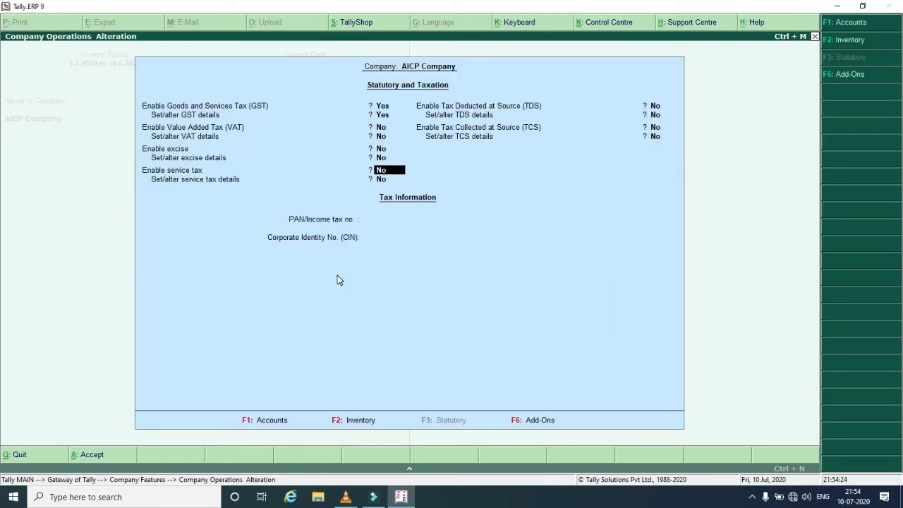
pyautogui.press('Return')
pyautogui.press('Return')
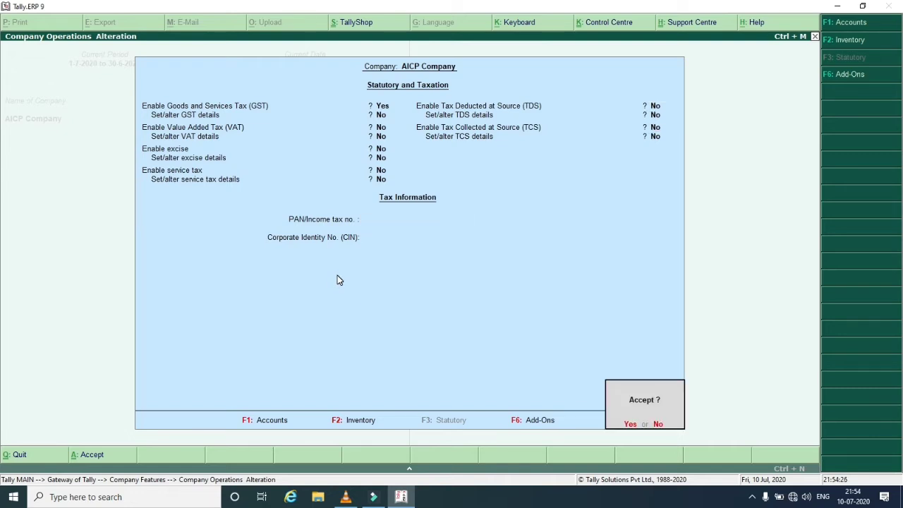
pyautogui.press('Return')
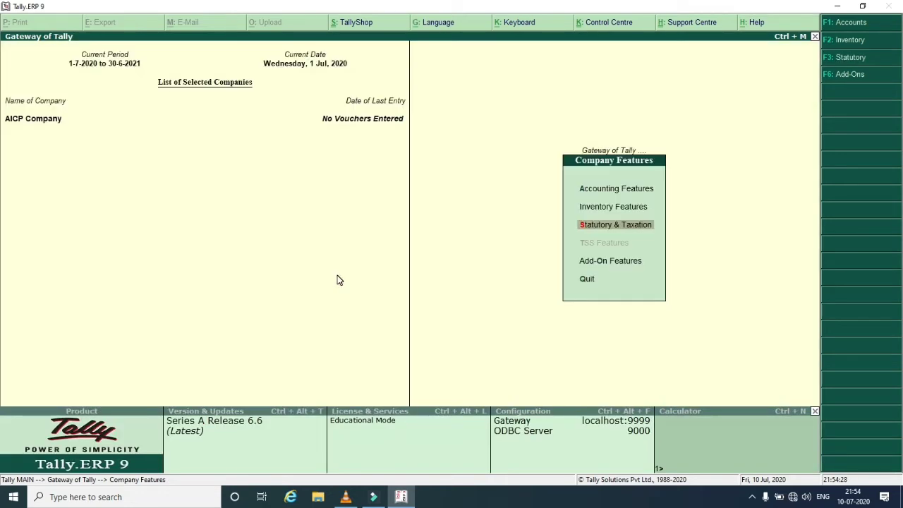
pyautogui.press('Escape')
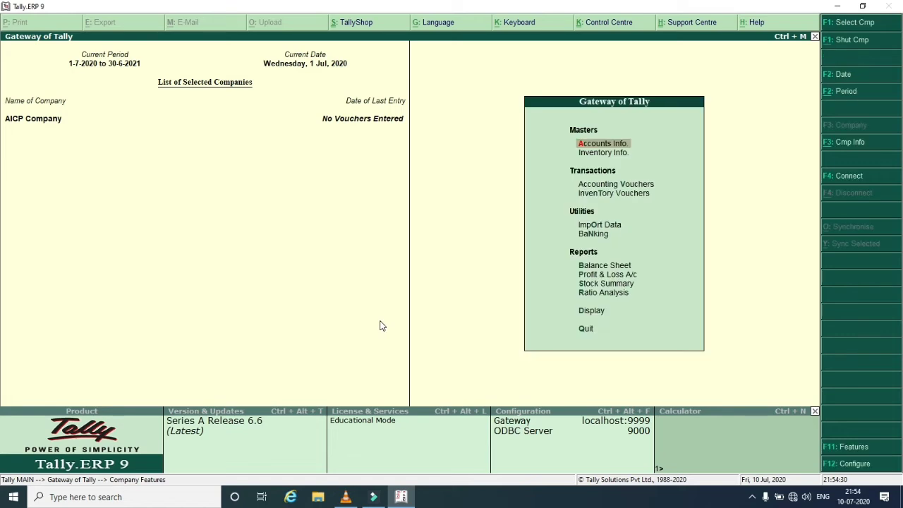
pyautogui.click(850, 466)
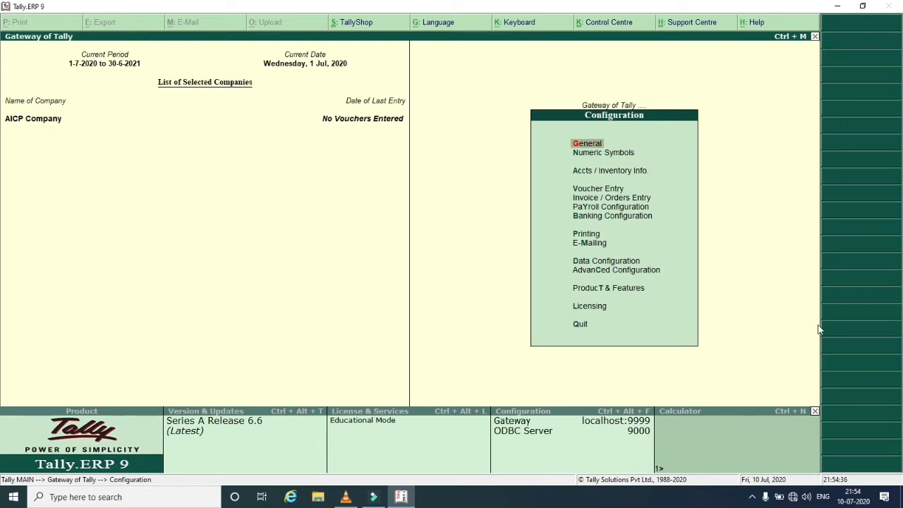
pyautogui.press('Down')
pyautogui.press('Down')
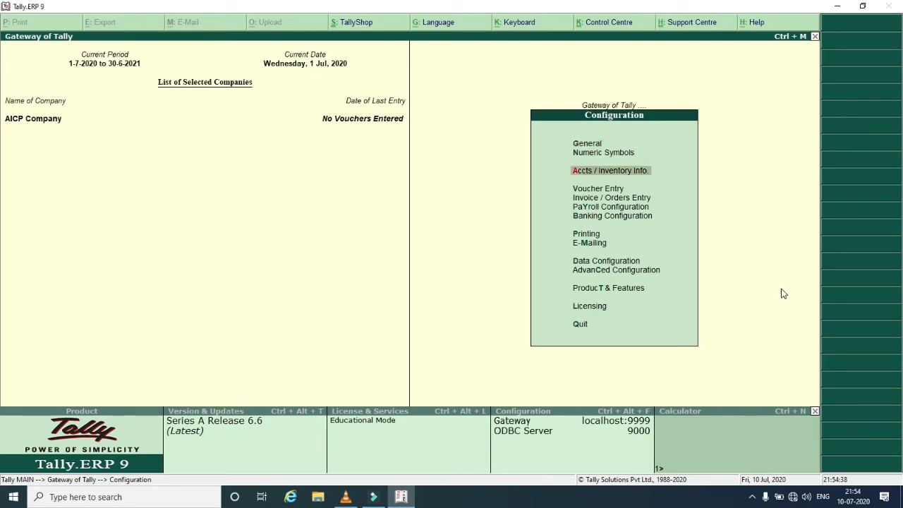
pyautogui.press('Escape')
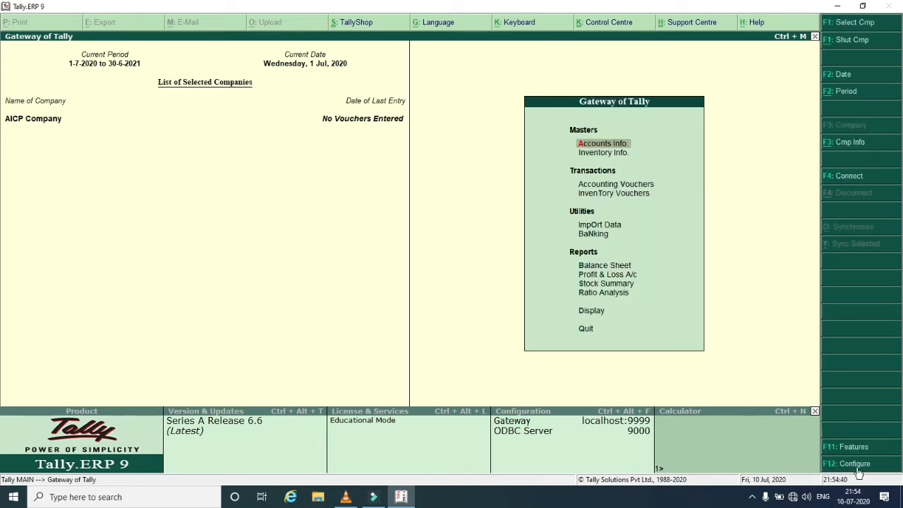
# Open the Voucher Entry configuration and set single entry mode for payment/receipt/contra vouchers to No
pyautogui.click(854, 465)
pyautogui.press('Down')
pyautogui.press('Down')
pyautogui.press('Down')
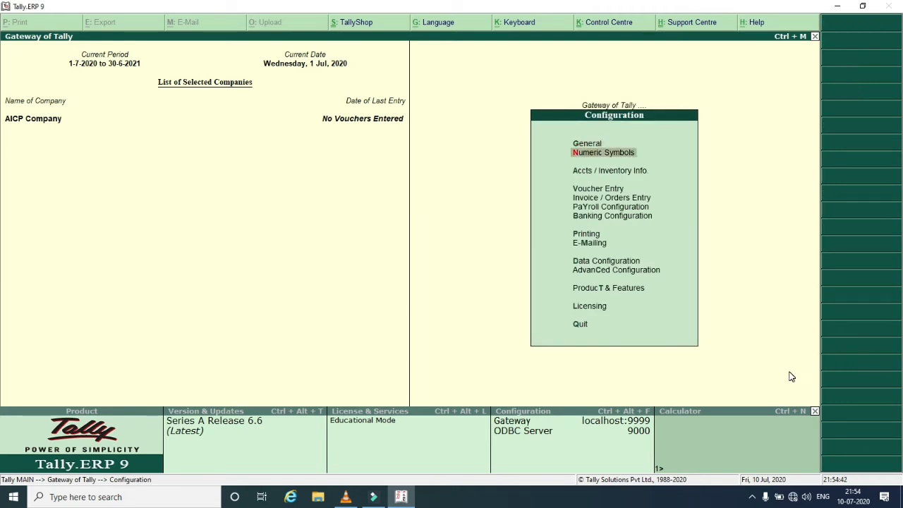
pyautogui.press('Return')
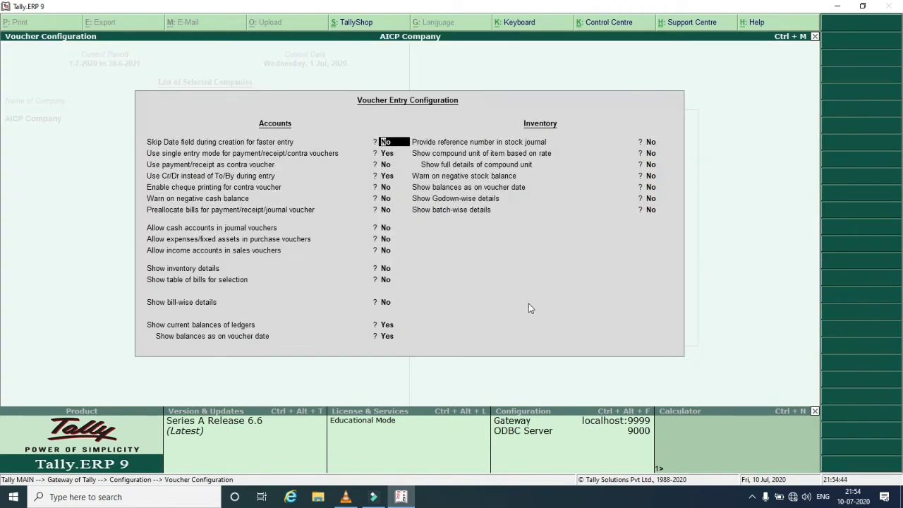
pyautogui.press('Return')
pyautogui.write('n')
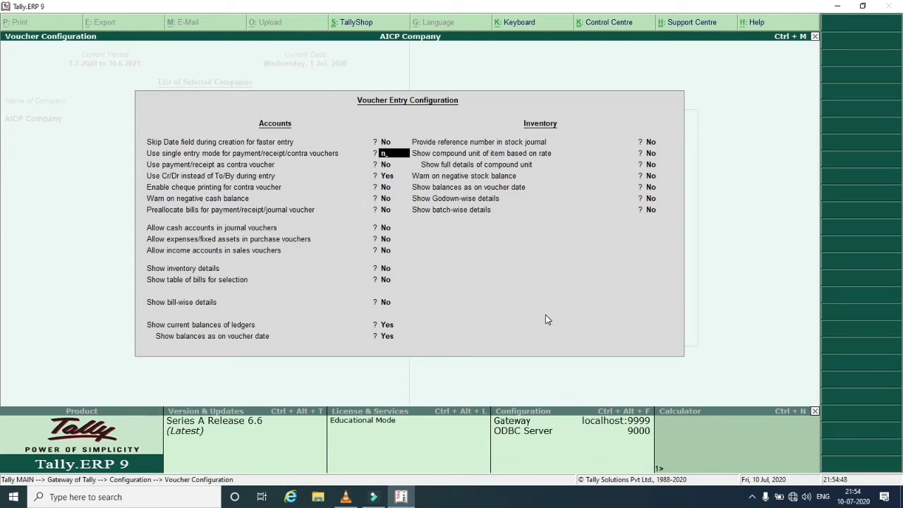
pyautogui.press('Return')
# Keep Cr/Dr instead of To/By at Yes and the contra, cheque, negative cash, bill preallocation and journal/purchase/sales account options at No
pyautogui.press('Return')
pyautogui.press('Return')
pyautogui.press('Return')
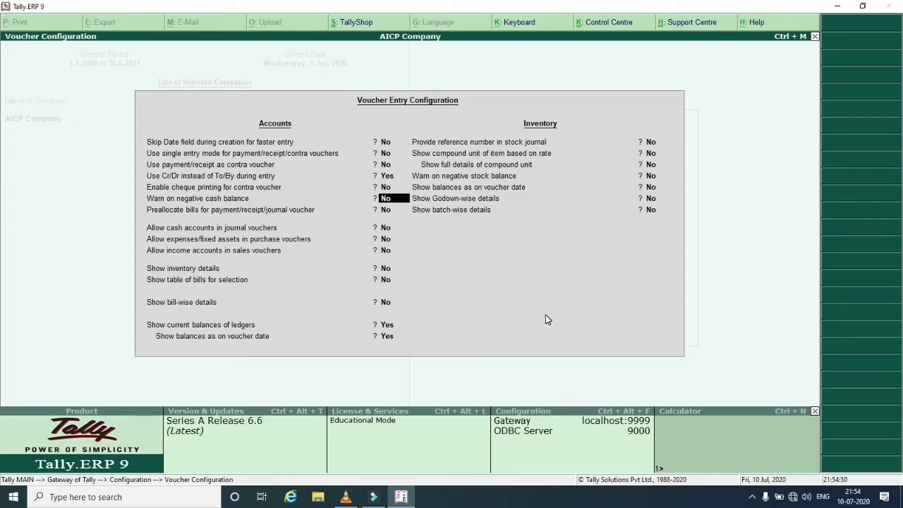
pyautogui.press('Return')
pyautogui.press('Return')
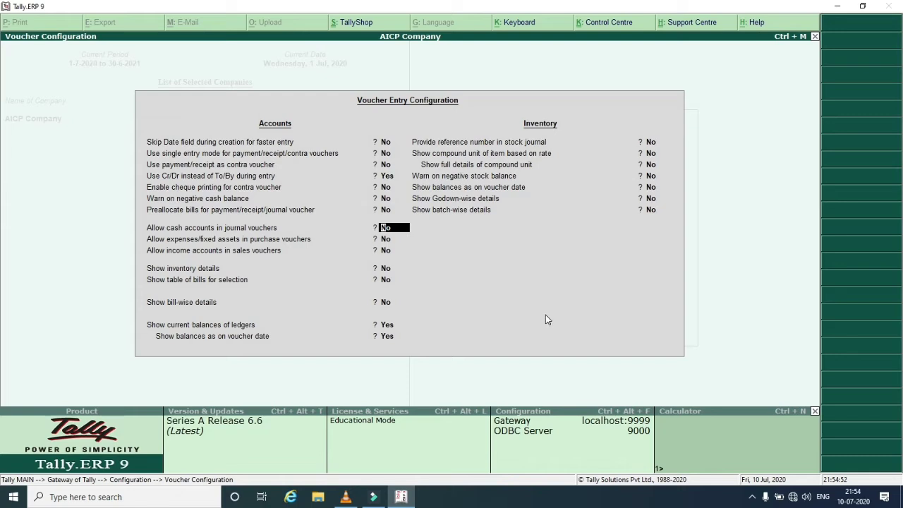
pyautogui.press('Return')
pyautogui.press('Return')
pyautogui.press('Return')
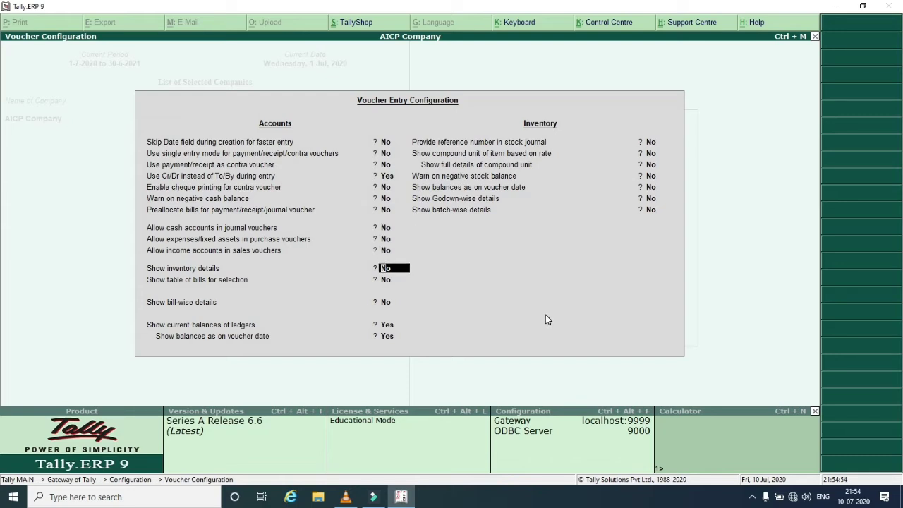
# Set Show inventory details, Show table of bills for selection and Show final balances of bill to Yes
pyautogui.write('y')
pyautogui.press('Return')
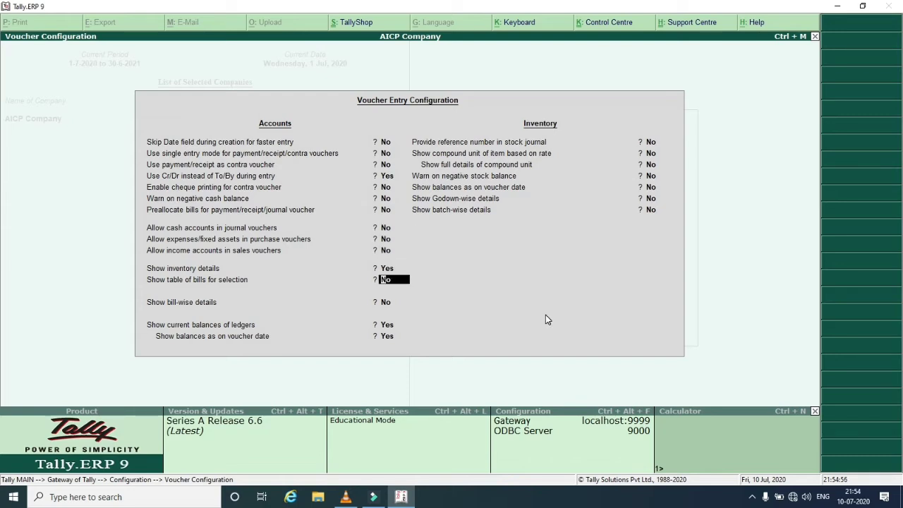
pyautogui.write('y')
pyautogui.press('Return')
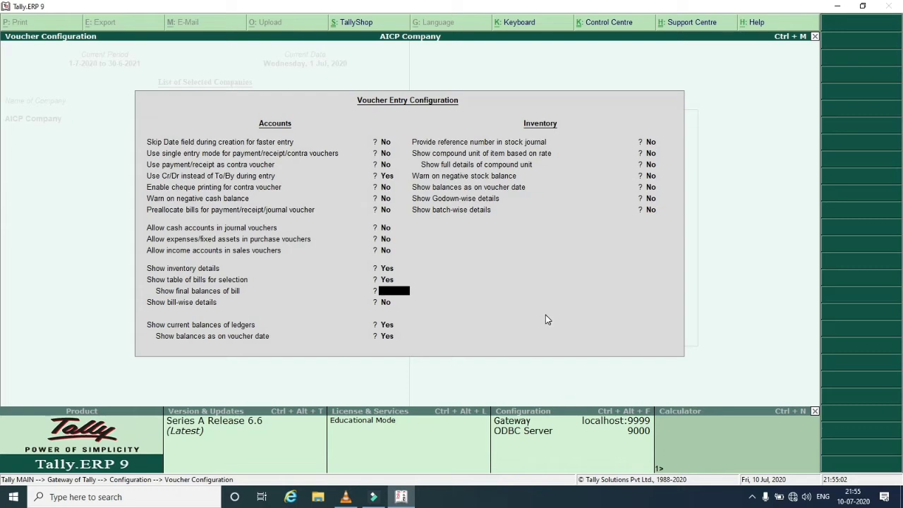
pyautogui.write('y')
pyautogui.press('Return')
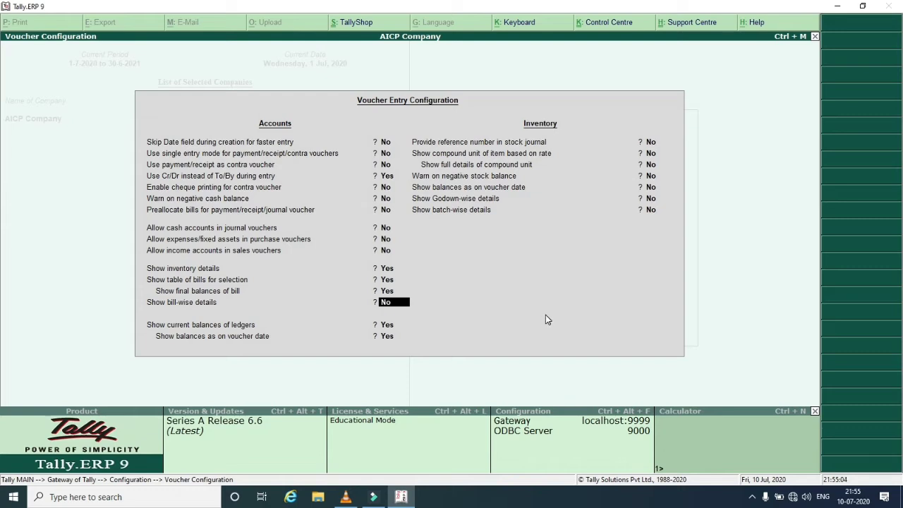
# Keep bill-wise details No, ledger balances Yes and all inventory options No, save the voucher entry configuration and return to Gateway of Tally
pyautogui.press('Return')
pyautogui.press('Return')
pyautogui.press('Return')
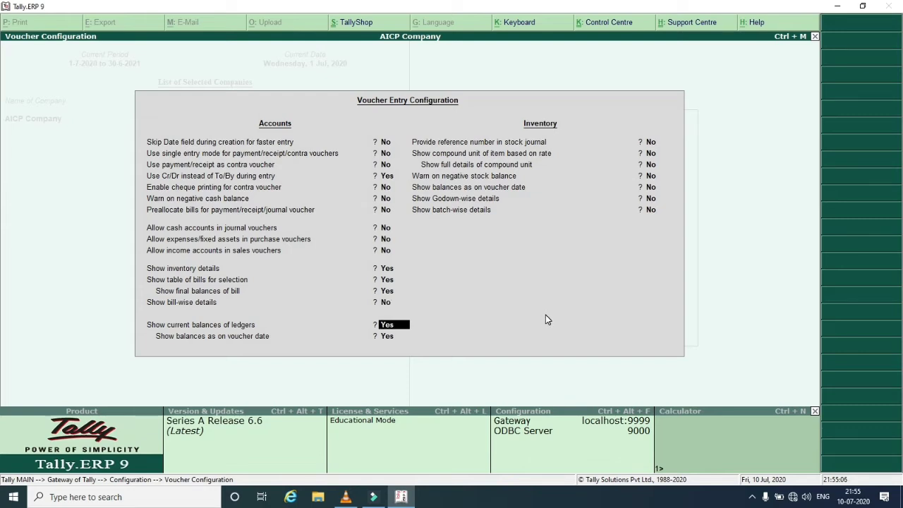
pyautogui.press('Return')
pyautogui.press('Return')
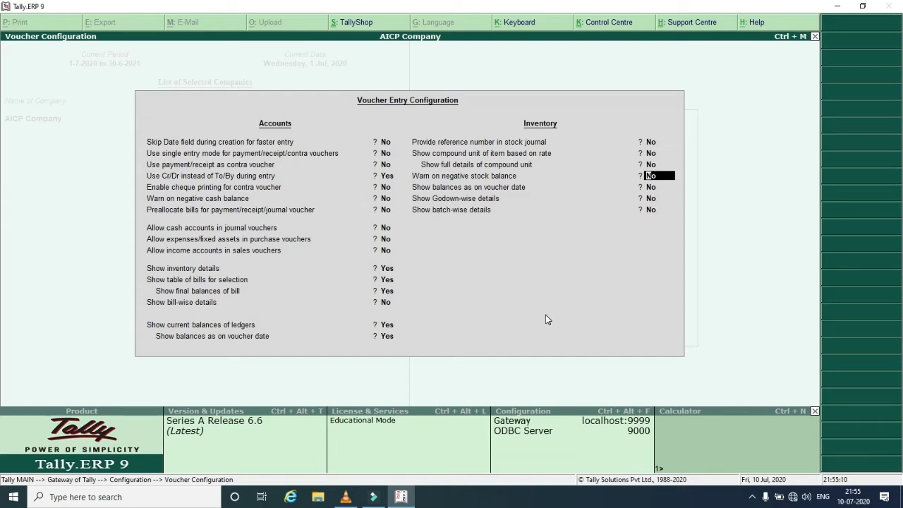
pyautogui.press('Return')
pyautogui.press('Return')
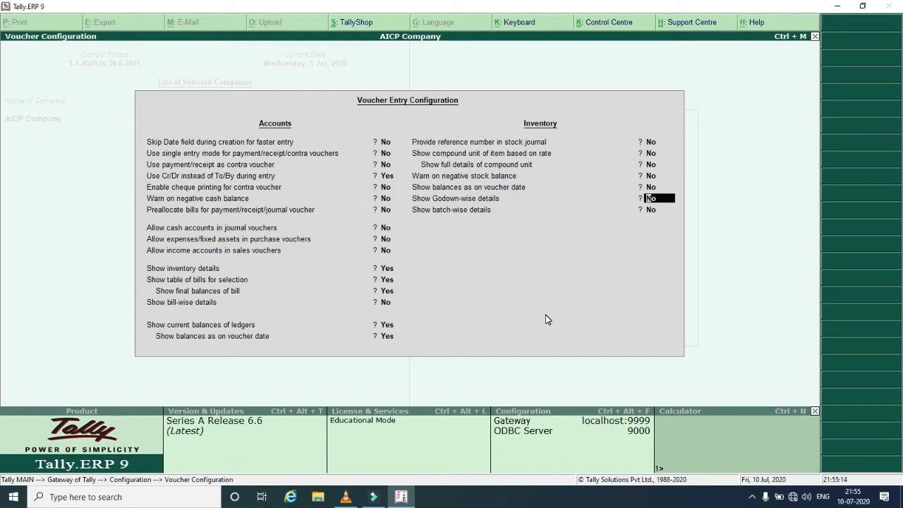
pyautogui.press('Return')
pyautogui.press('Return')
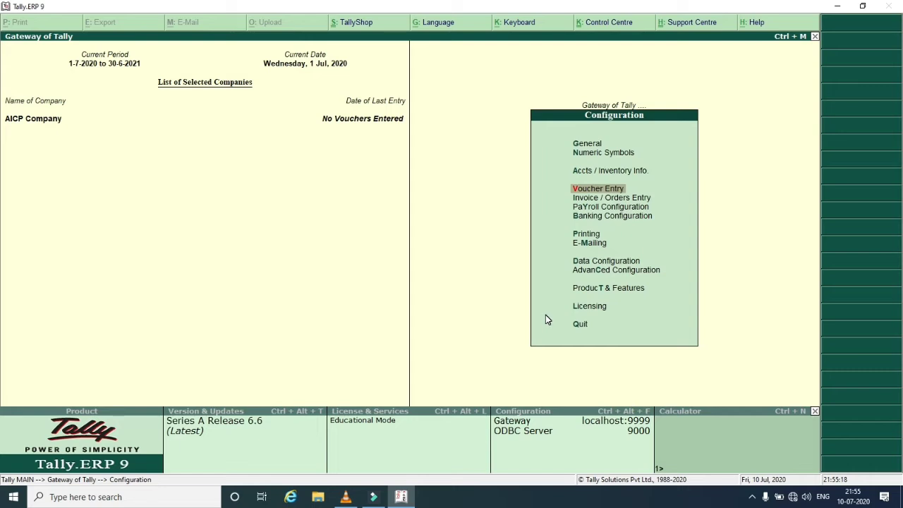
pyautogui.press('Escape')
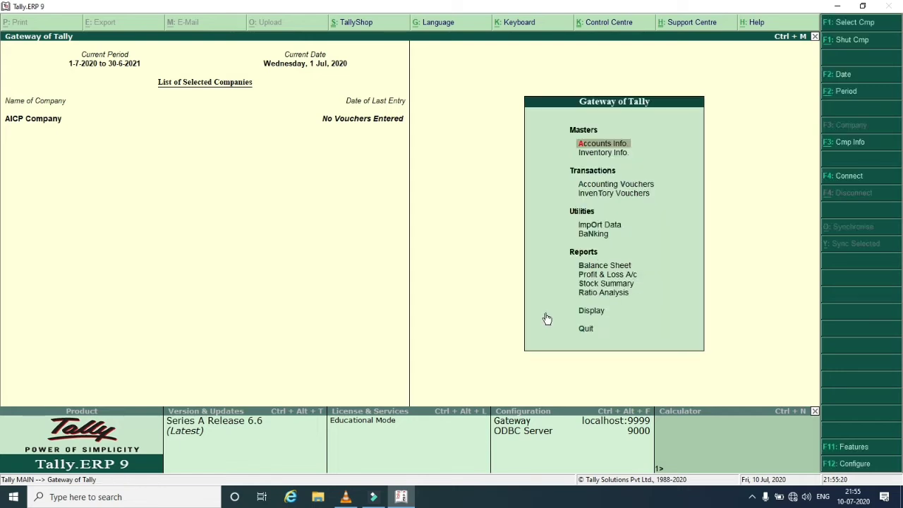
# Review the purchase with GST example in VLC media player, then return to Tally.ERP 9 and open Accounts Info
pyautogui.click(346, 498)
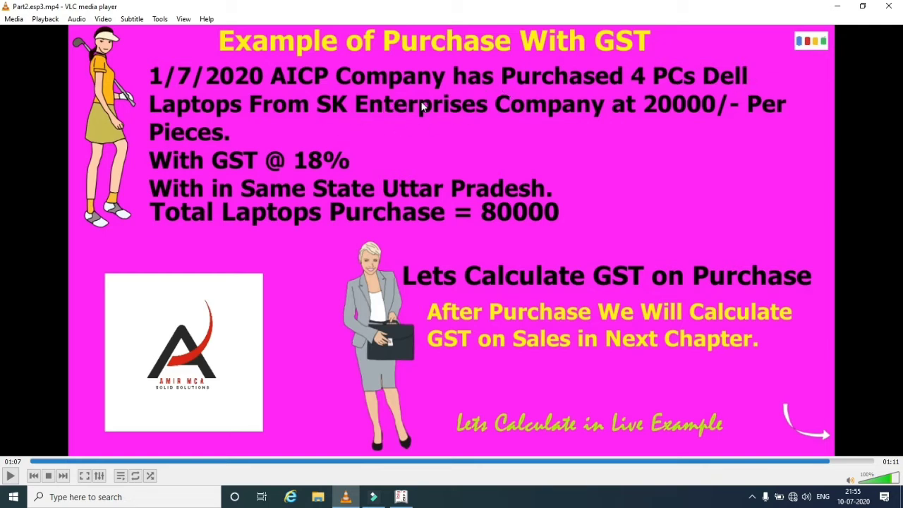
pyautogui.click(394, 498)
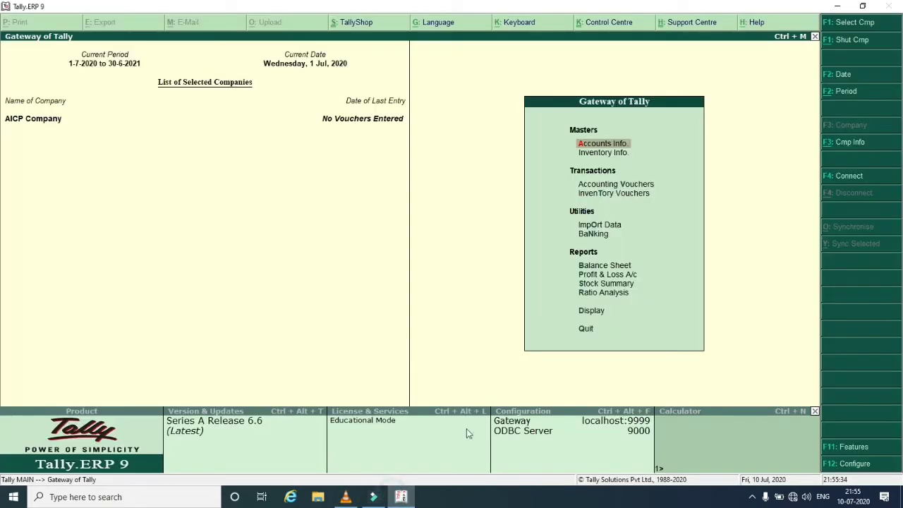
pyautogui.press('Return')
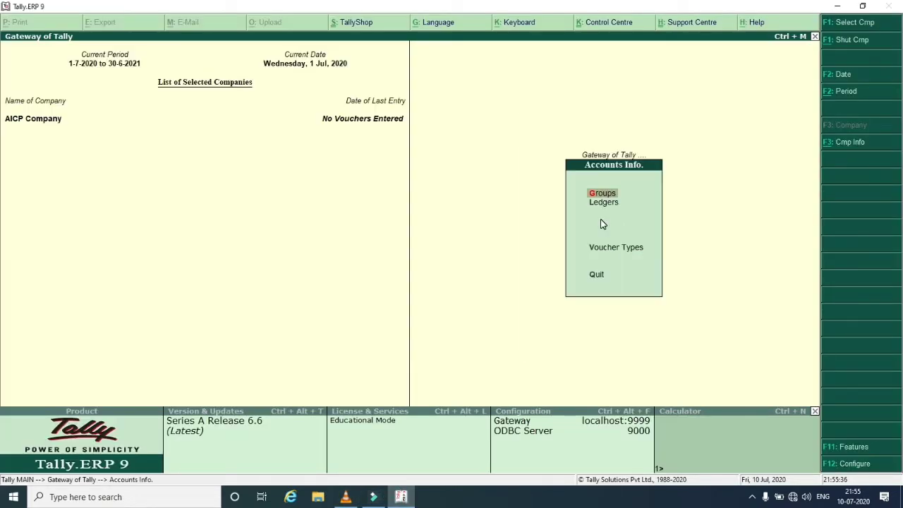
pyautogui.press('Return')
pyautogui.press('Return')
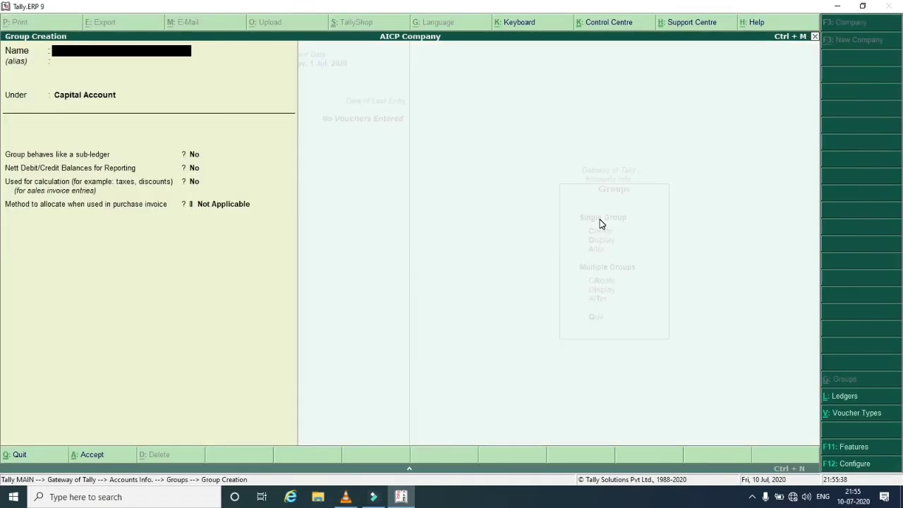
pyautogui.press('Escape')
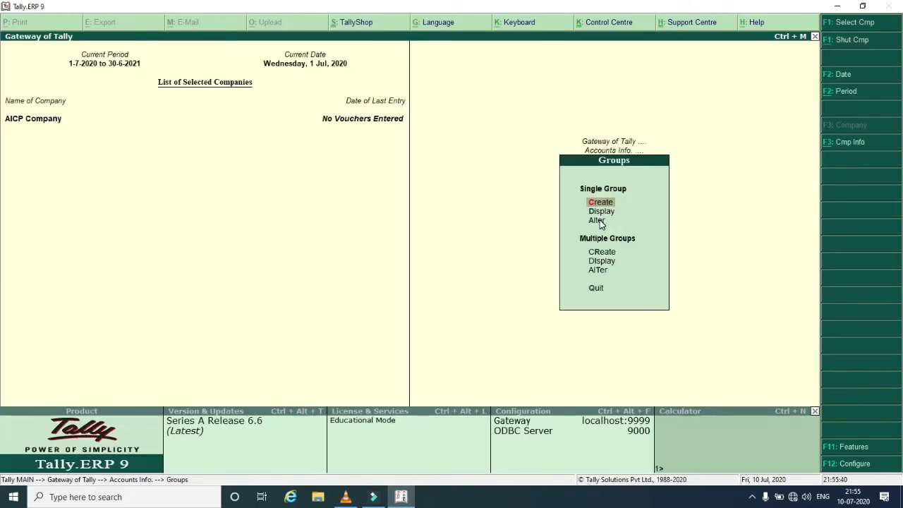
pyautogui.press('Escape')
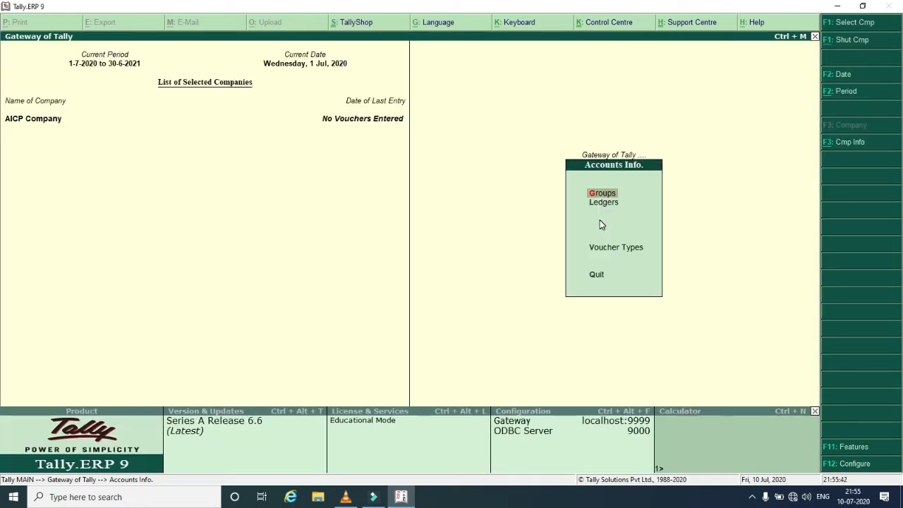
# Start a new single ledger named SK Enterprises and place it under the Sundry Creditors group
pyautogui.press('Down')
pyautogui.press('Return')
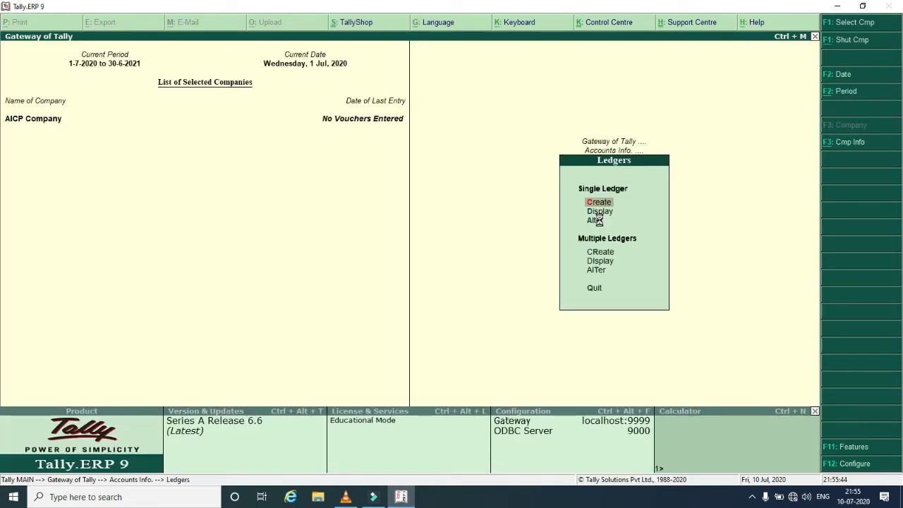
pyautogui.press('Return')
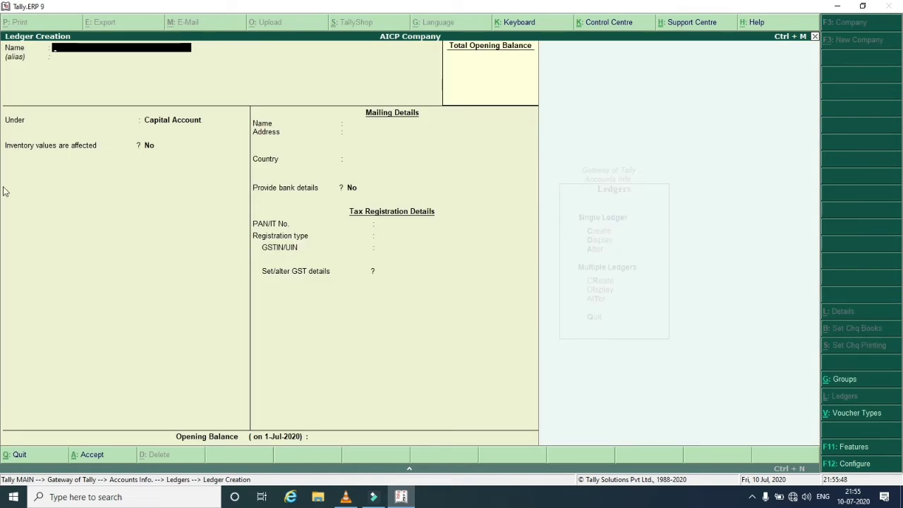
pyautogui.write('SK Enterpro')
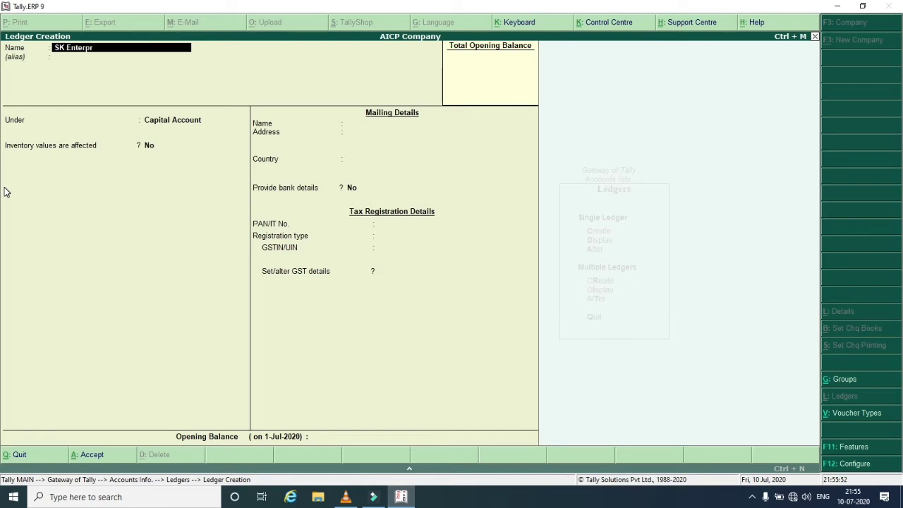
pyautogui.press('BackSpace')
pyautogui.write('ises')
pyautogui.press('Return')
pyautogui.press('Return')
pyautogui.write('Sun')
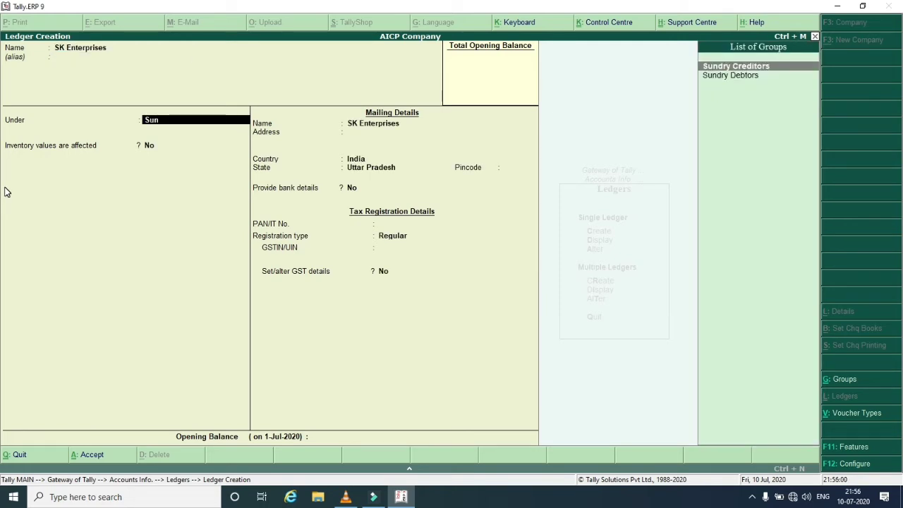
pyautogui.press('Return')
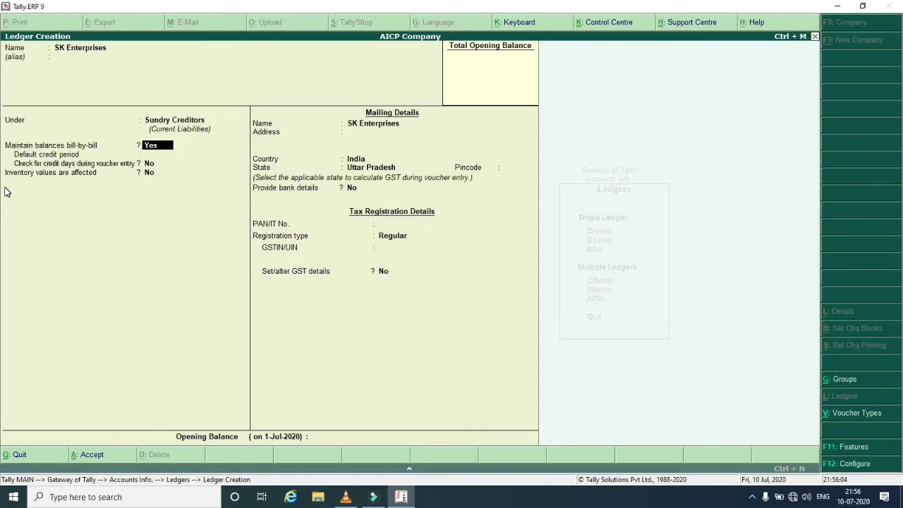
# Set Maintain balances bill-by-bill to No and Inventory values are affected to Yes for SK Enterprises
pyautogui.press('Return')
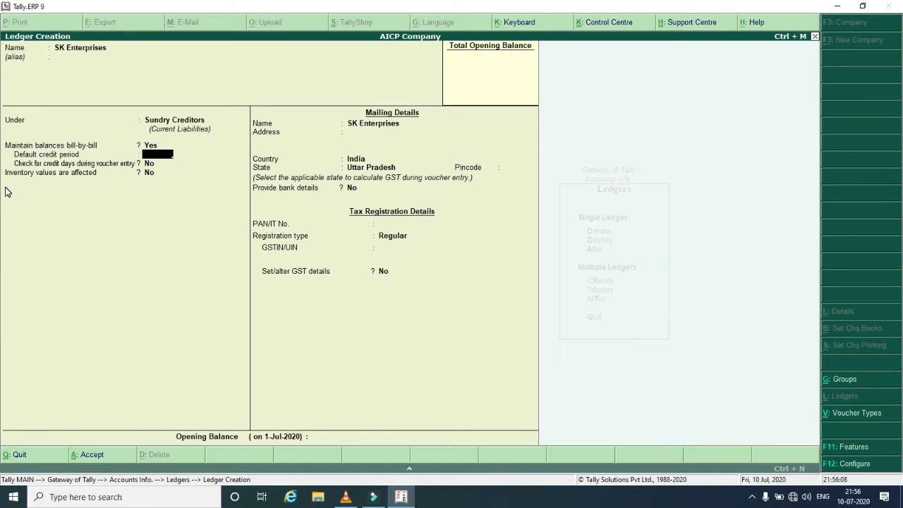
pyautogui.press('BackSpace')
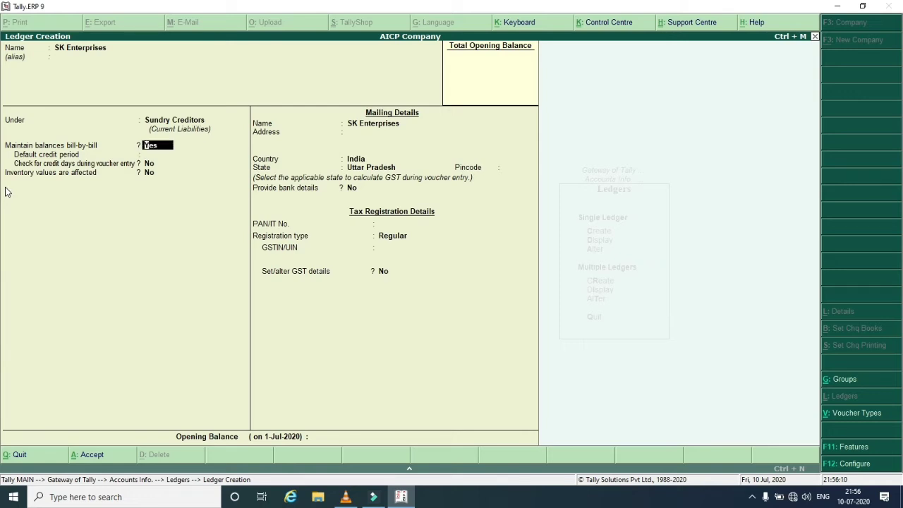
pyautogui.write('n')
pyautogui.press('Return')
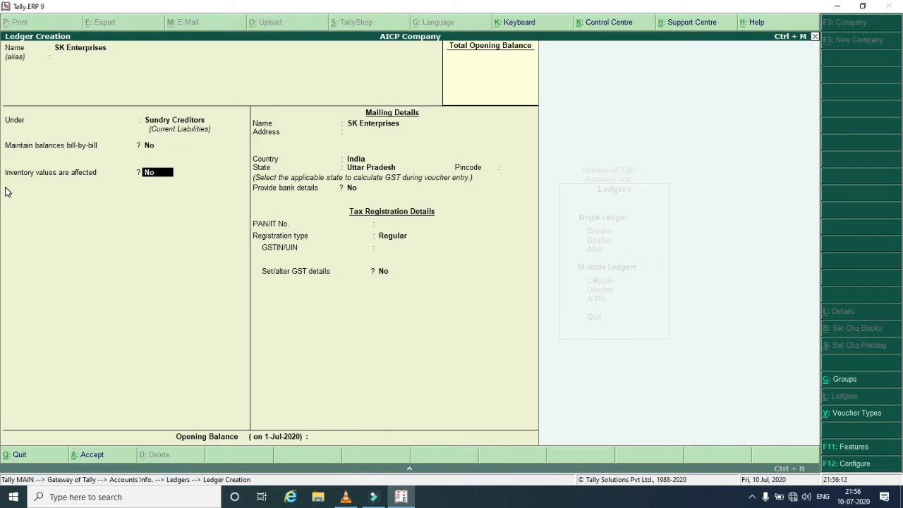
pyautogui.write('y')
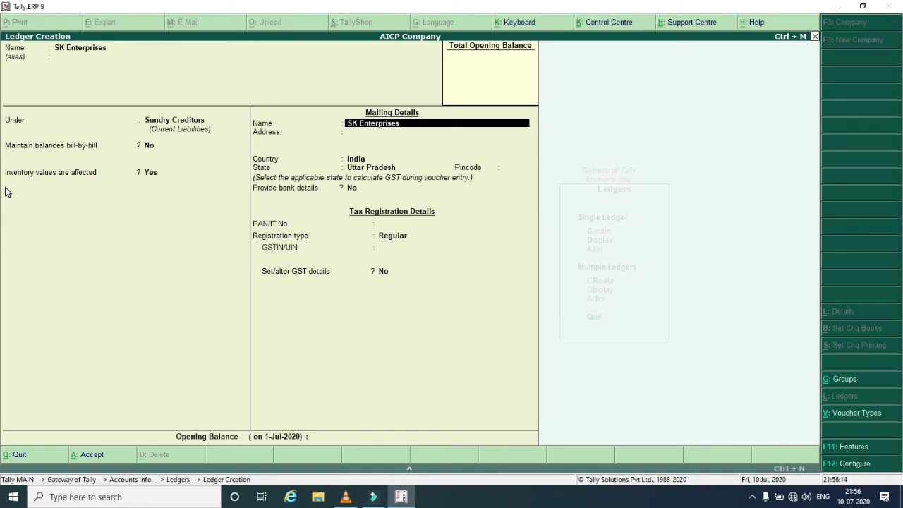
# Keep the mailing name, India, Uttar Pradesh and bank details No, leaving the address, pincode and PAN blank
pyautogui.press('Return')
pyautogui.press('Return')
pyautogui.press('Return')
pyautogui.press('Return')
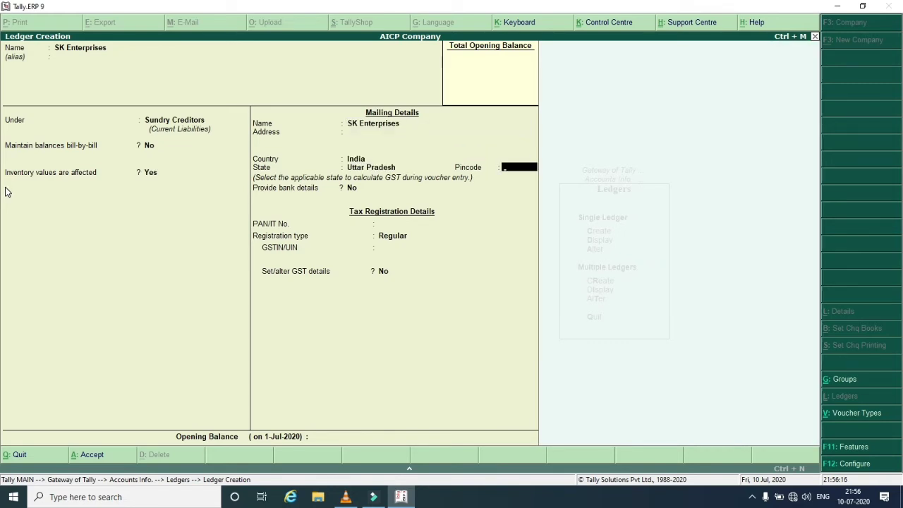
pyautogui.press('Return')
pyautogui.press('Return')
pyautogui.press('Return')
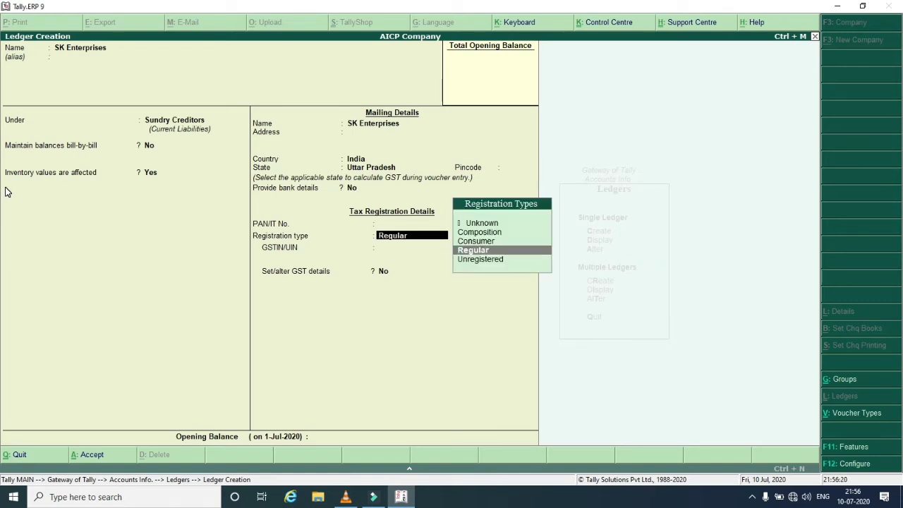
# Keep the registration type Regular and enter the supplier's GSTIN/UIN for SK Enterprises
pyautogui.press('Return')
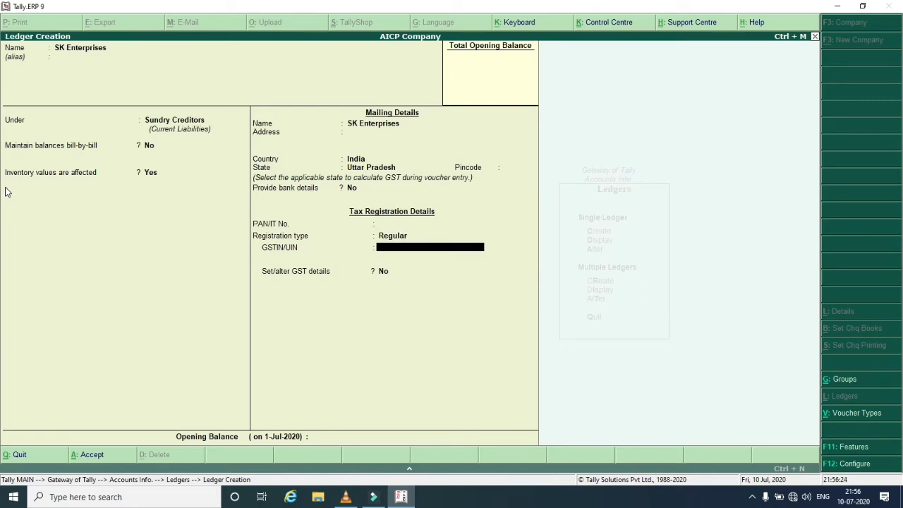
pyautogui.write('09AAAAA1234A1Z')
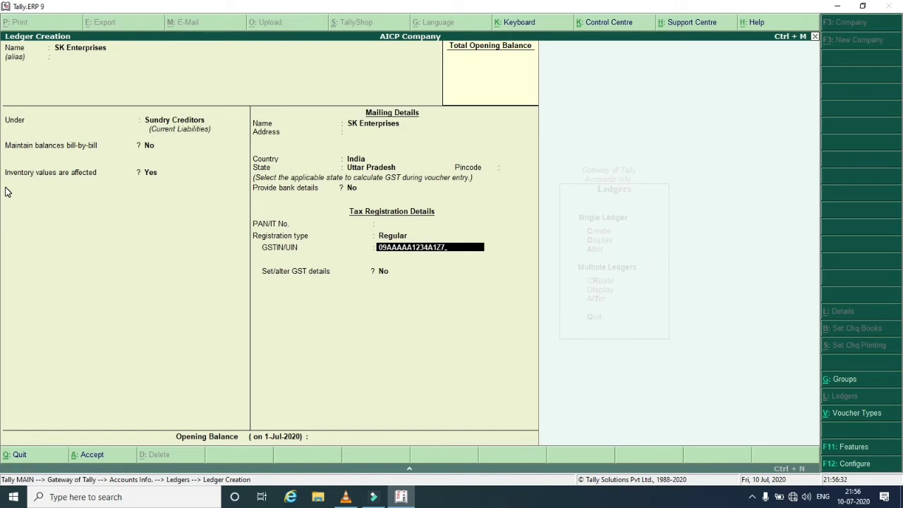
pyautogui.write('7')
pyautogui.press('Return')
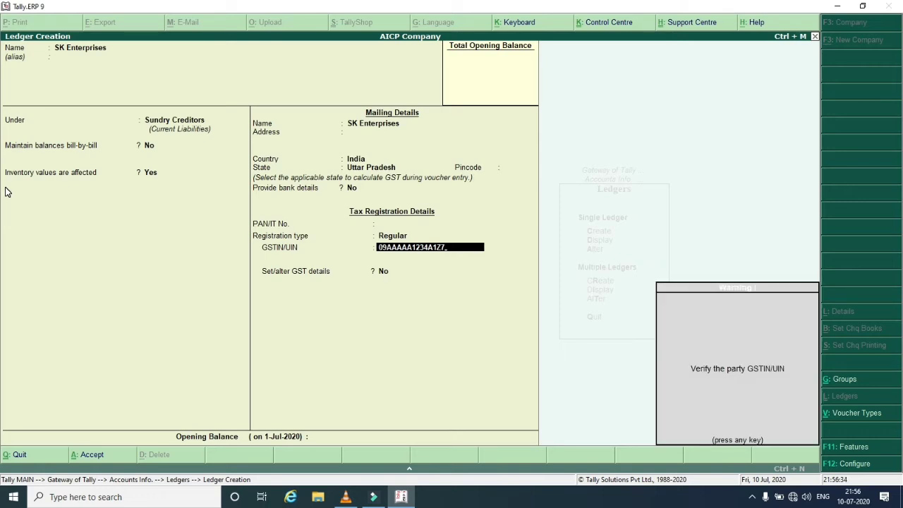
pyautogui.press('Return')
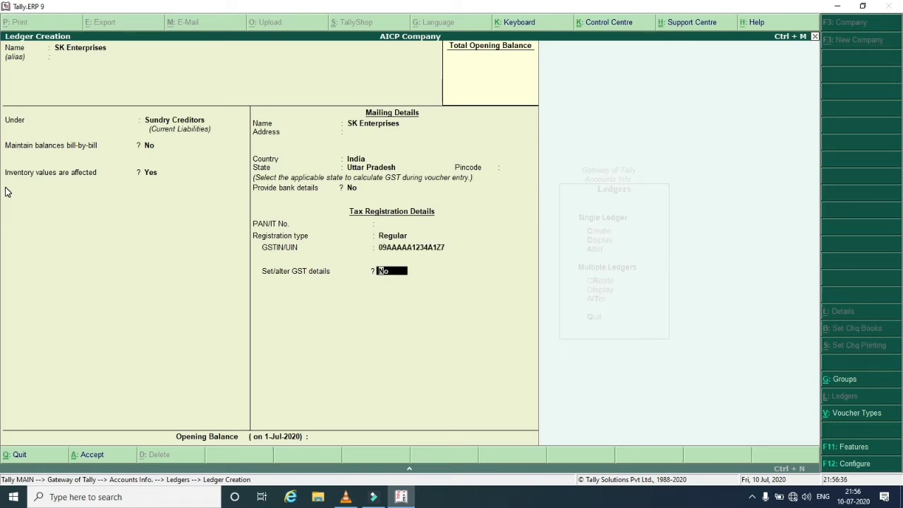
# Set Set/alter GST details to Yes, keep Regular, party type Not Applicable and all other GST options No, then save the SK Enterprises ledger
pyautogui.press('y')
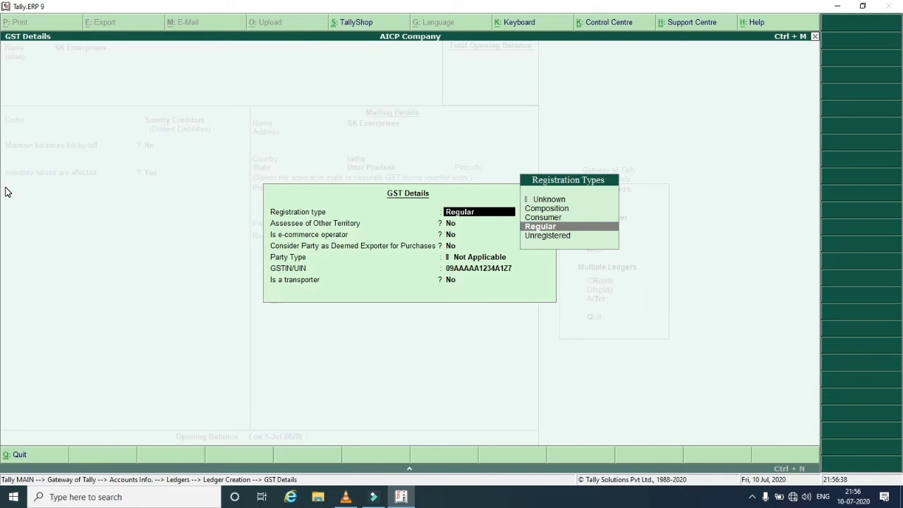
pyautogui.press('Return')
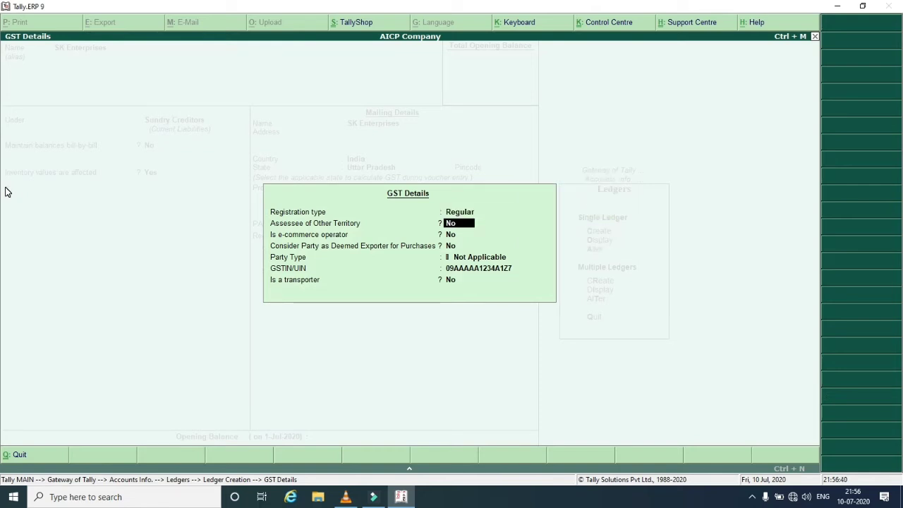
pyautogui.press('Return')
pyautogui.press('Return')
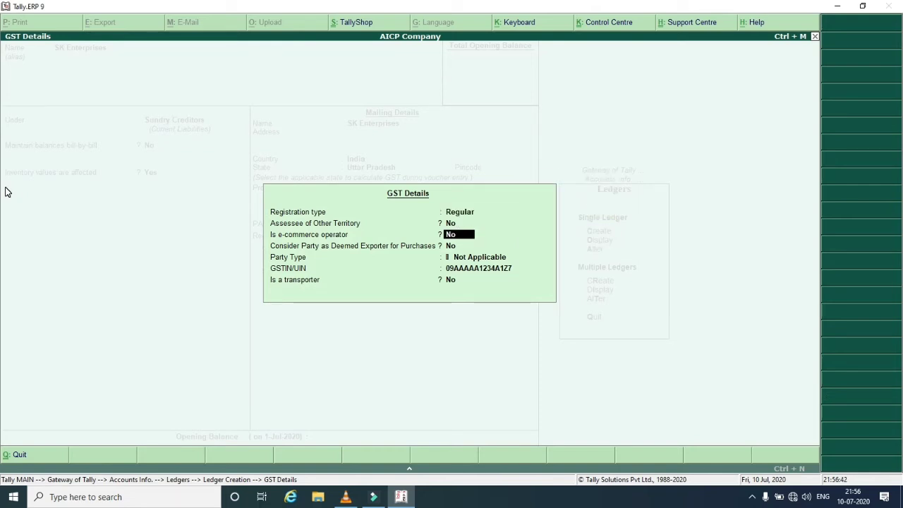
pyautogui.press('Return')
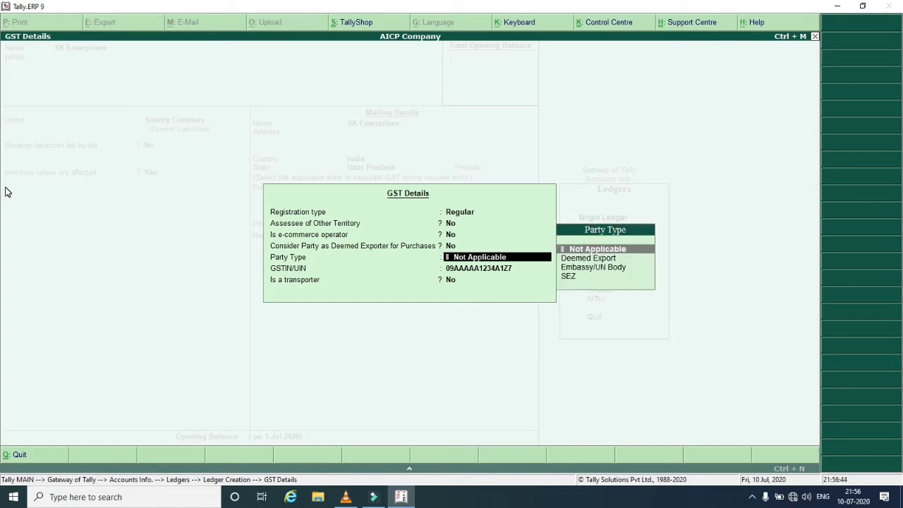
pyautogui.press('Return')
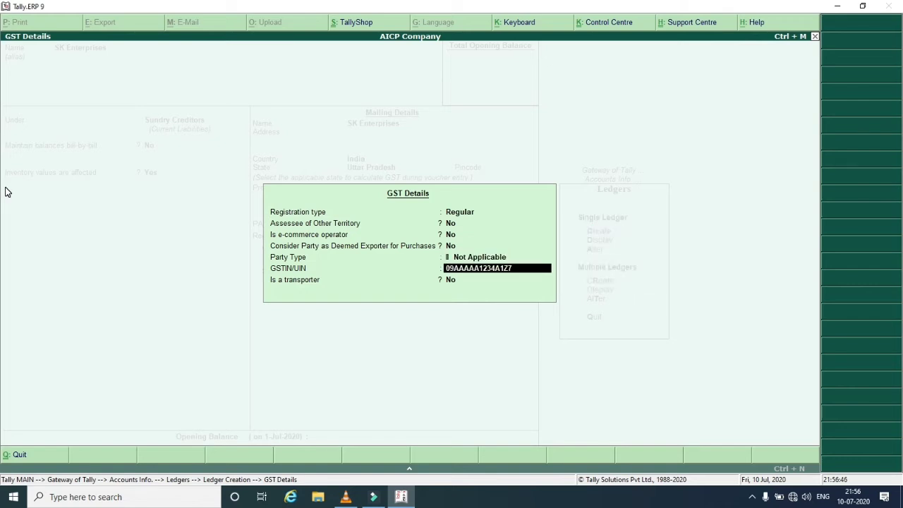
pyautogui.press('Return')
pyautogui.press('Return')
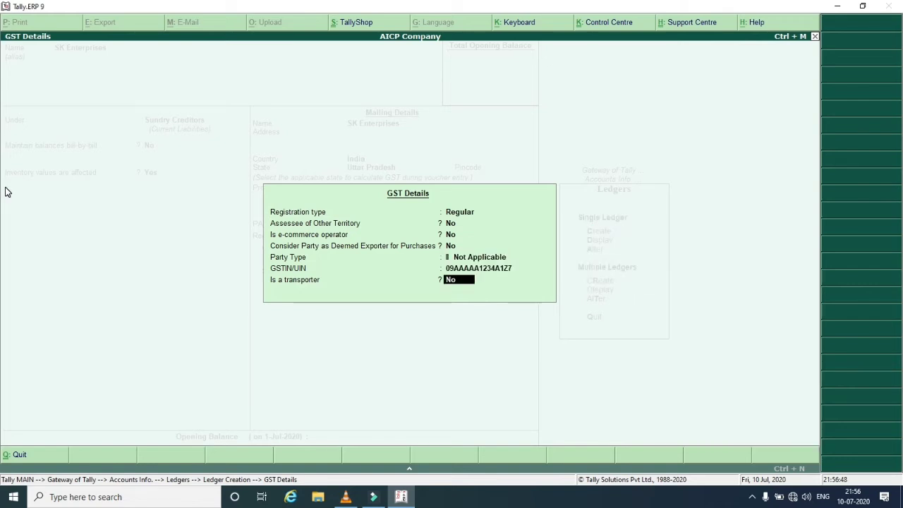
pyautogui.press('Return')
pyautogui.press('Return')
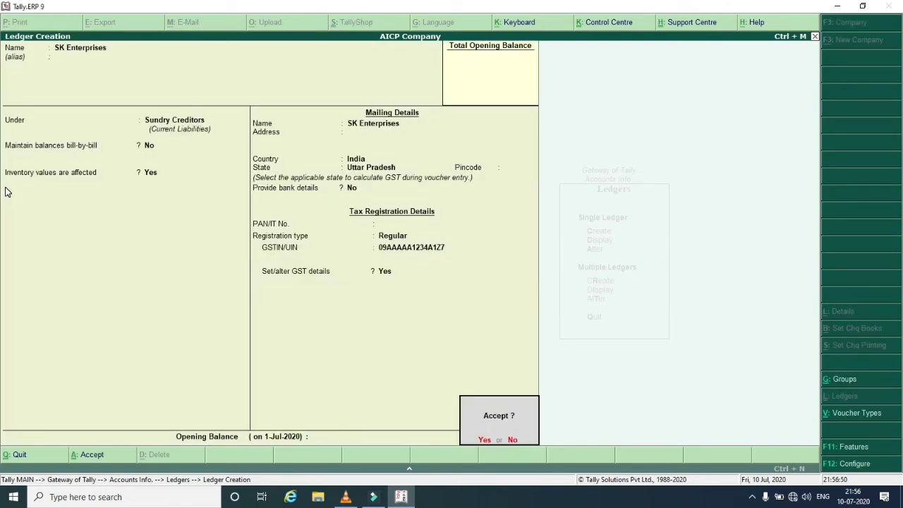
pyautogui.press('Return')
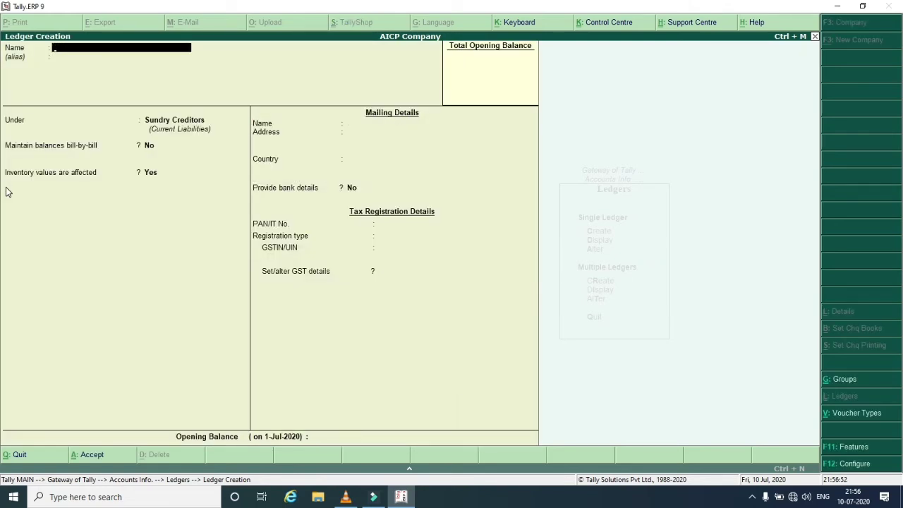
# Start a ledger named Purchase under Purchase Accounts, with Inventory values are affected Yes and Type of Ledger Not Applicable
pyautogui.write('Purchase')
pyautogui.press('Return')
pyautogui.press('Return')
pyautogui.write('Pu')
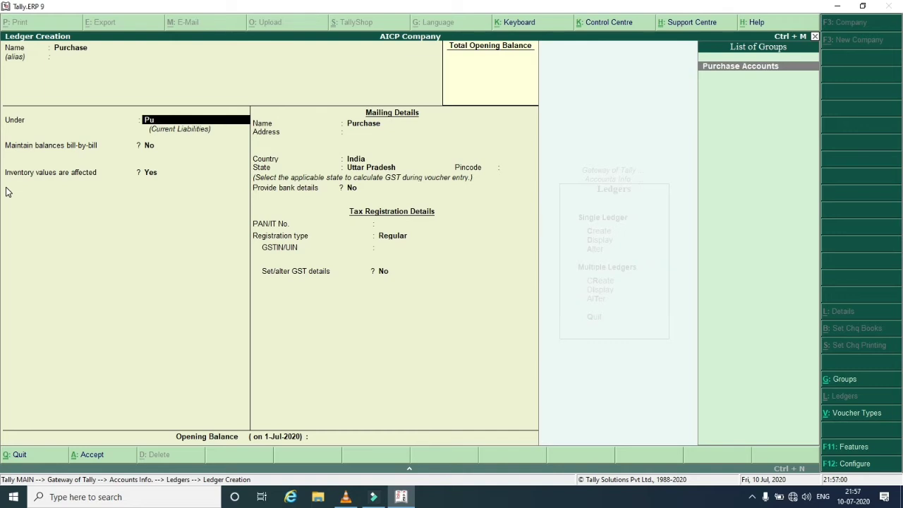
pyautogui.press('Return')
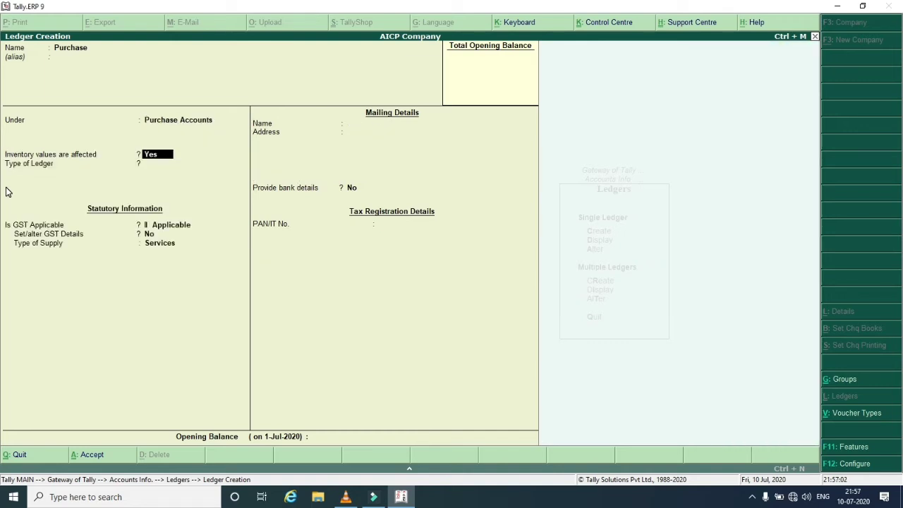
pyautogui.press('Return')
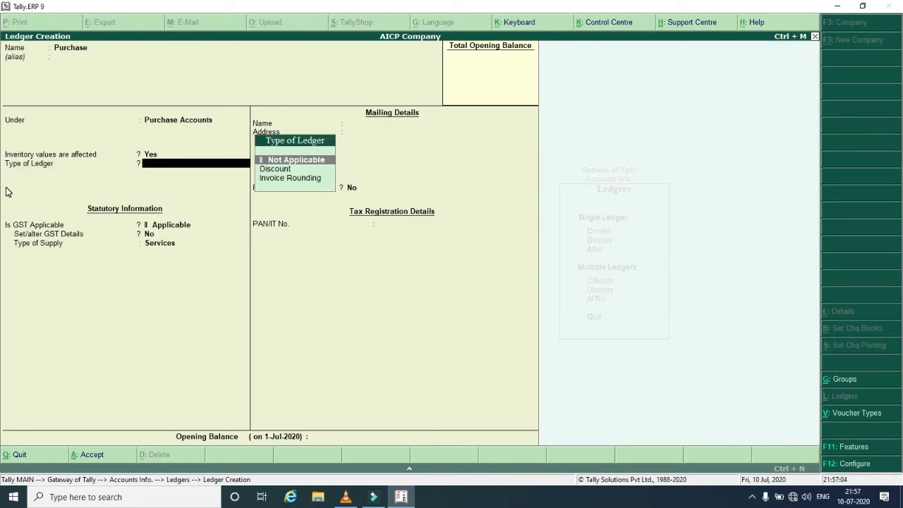
pyautogui.press('Return')
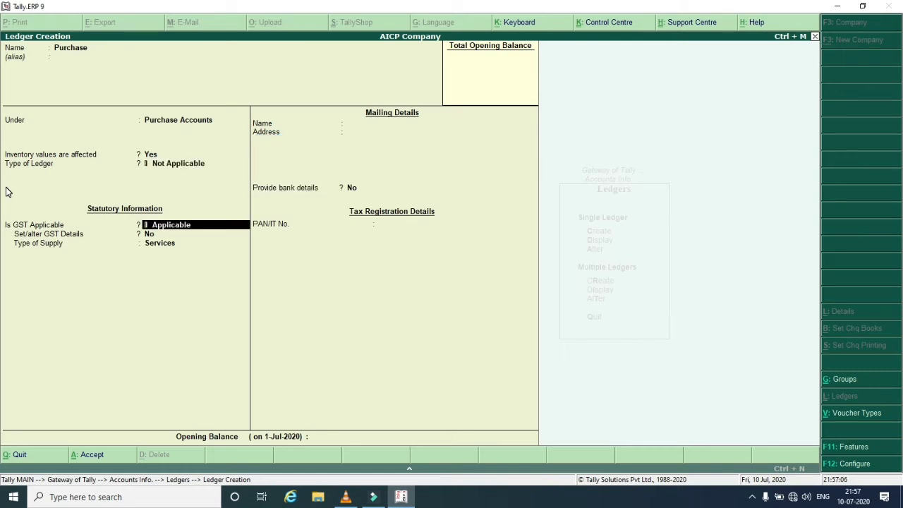
# Keep GST Applicable for the Purchase ledger and set its GST details to Purchase Taxable with 18% Integrated Tax
pyautogui.press('Return')
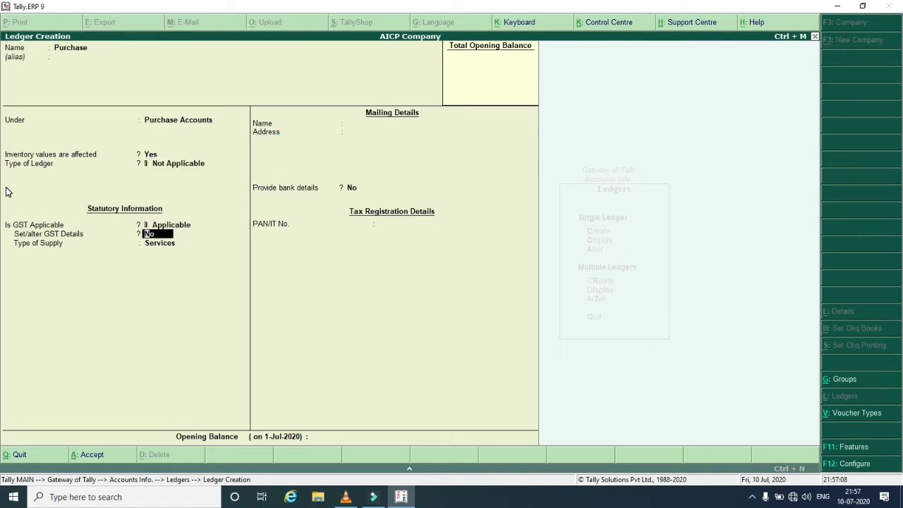
pyautogui.write('y')
pyautogui.press('Return')
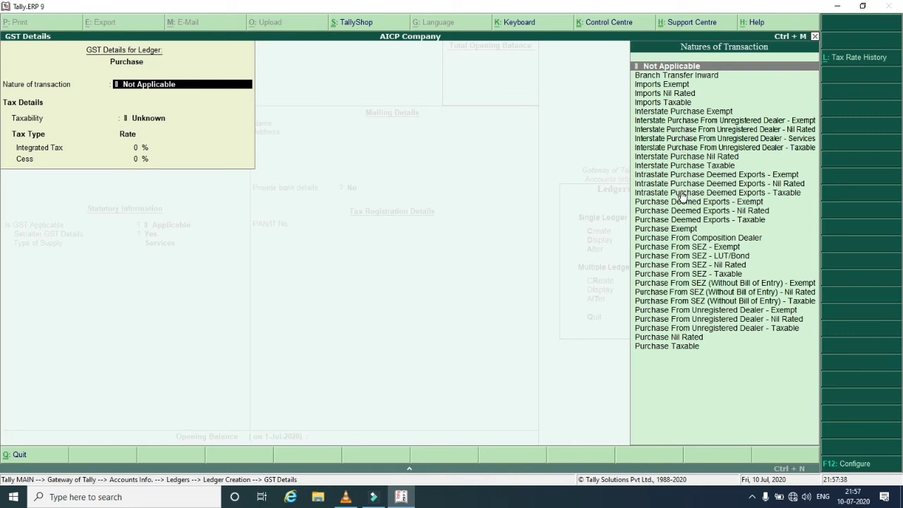
pyautogui.click(665, 349)
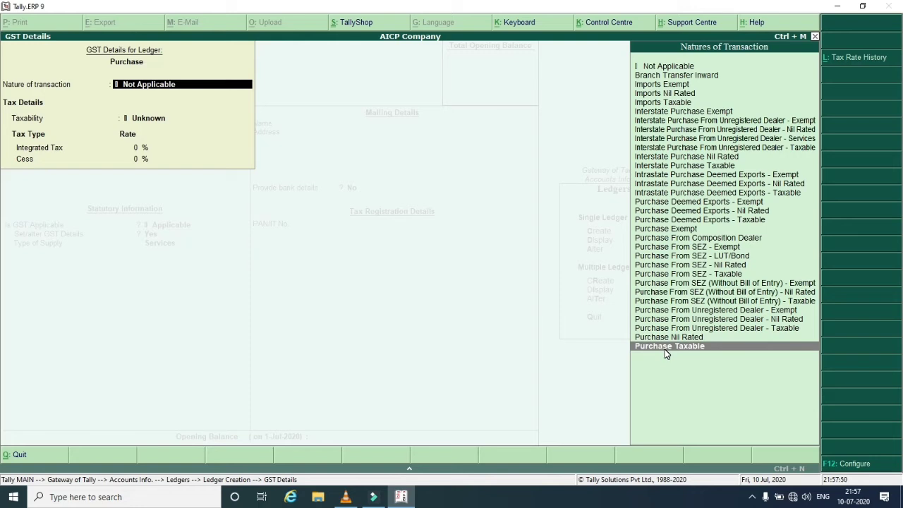
pyautogui.click(665, 347)
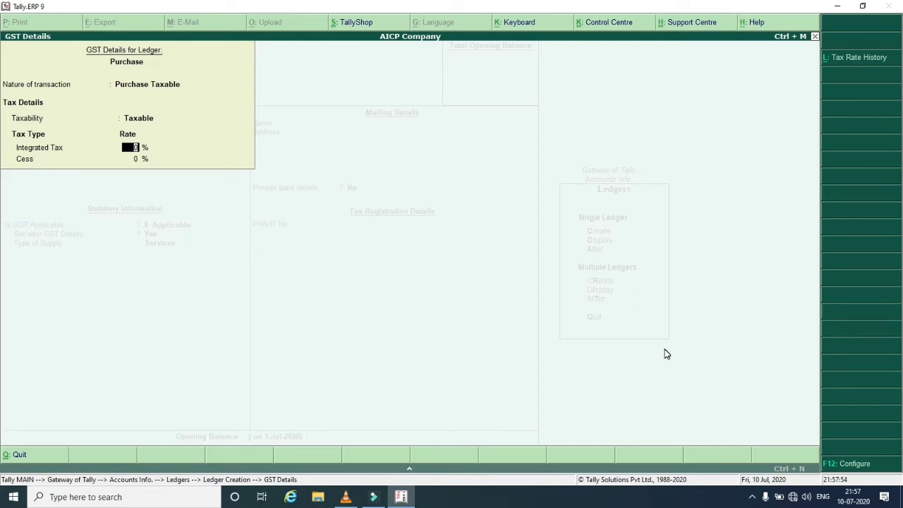
pyautogui.write('18')
pyautogui.press('Return')
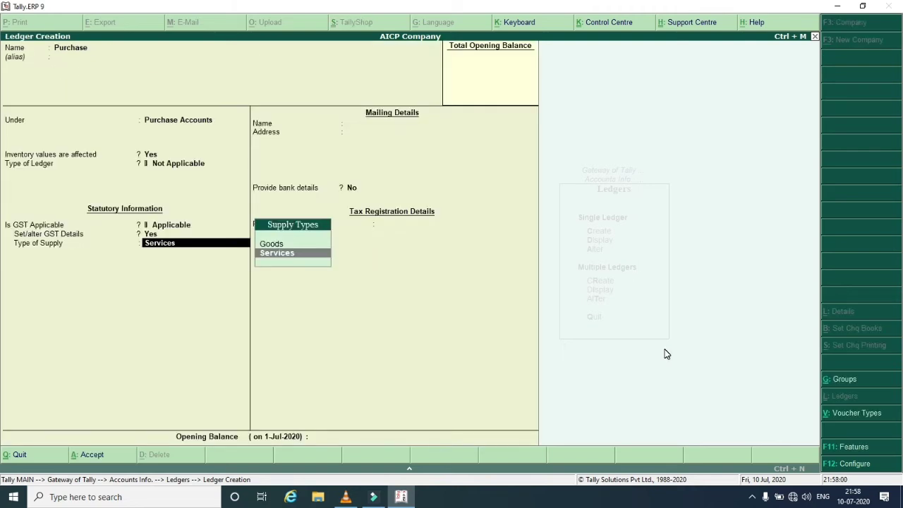
# Set the type of supply to Goods, save the Purchase ledger without an opening balance and leave ledger creation
pyautogui.press('Up')
pyautogui.press('Return')
pyautogui.press('Return')
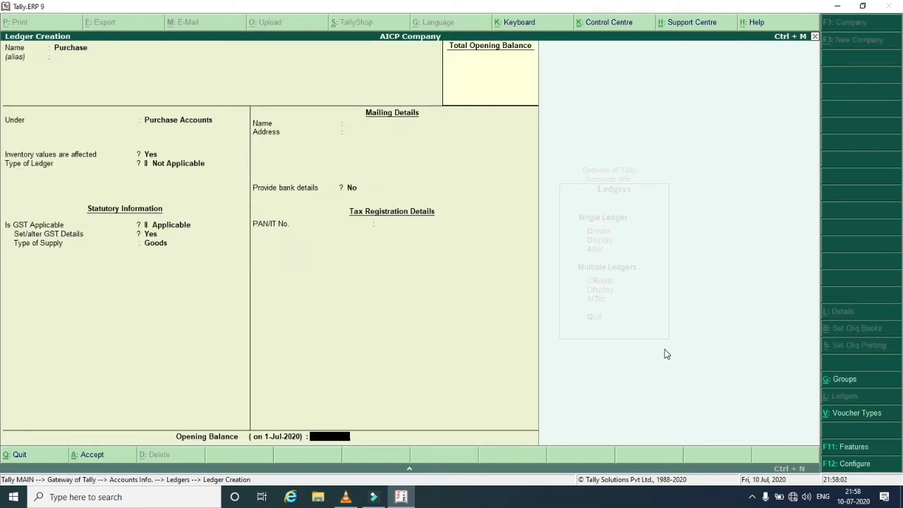
pyautogui.press('Return')
pyautogui.press('Return')
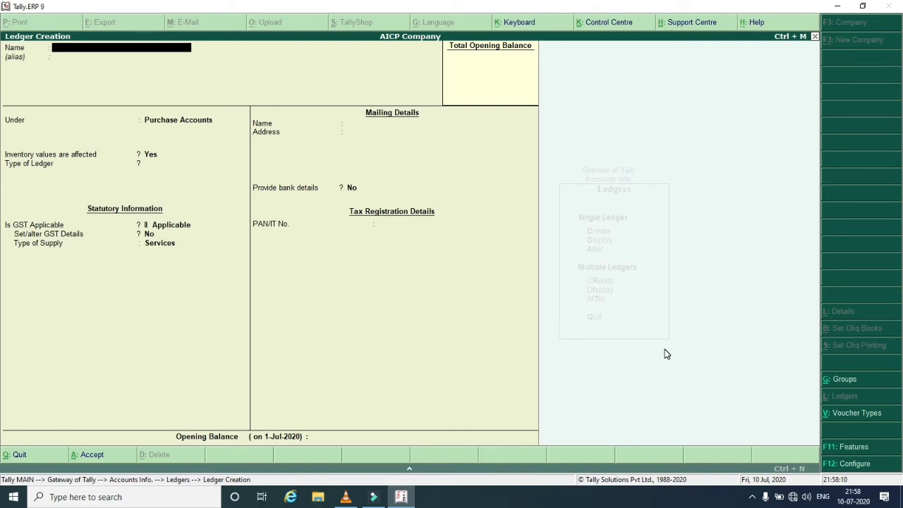
pyautogui.press('Escape')
pyautogui.press('Return')
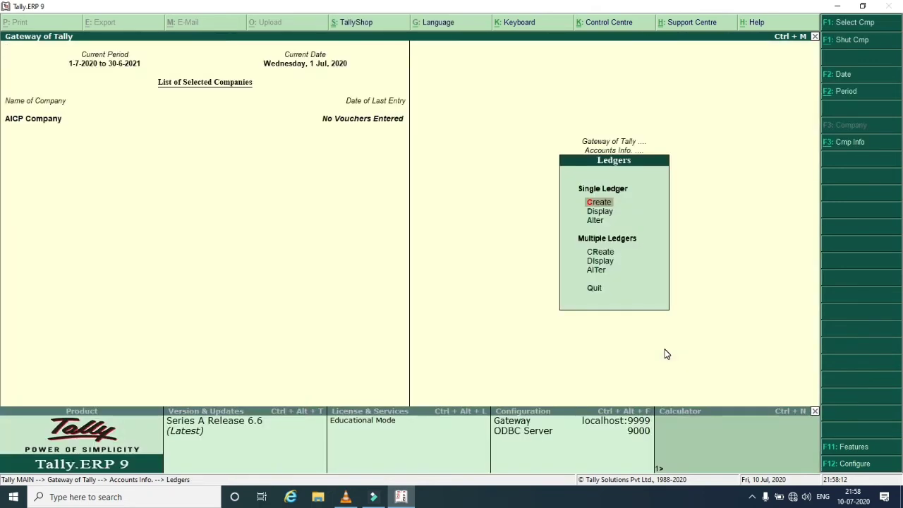
# Review the GST purchase example shown in VLC media player, then return to the Gateway of Tally in Tally.ERP 9
pyautogui.press('Escape')
pyautogui.press('Escape')
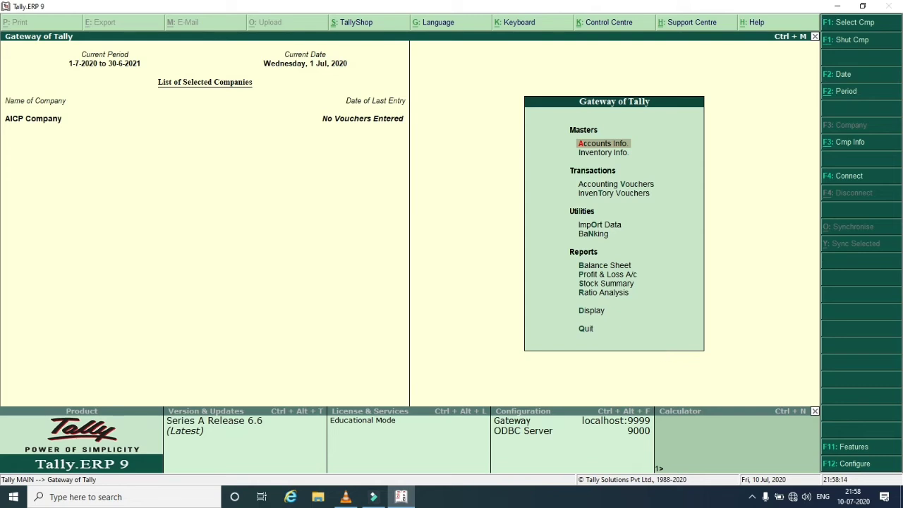
pyautogui.hotkey('alt', 'Tab')
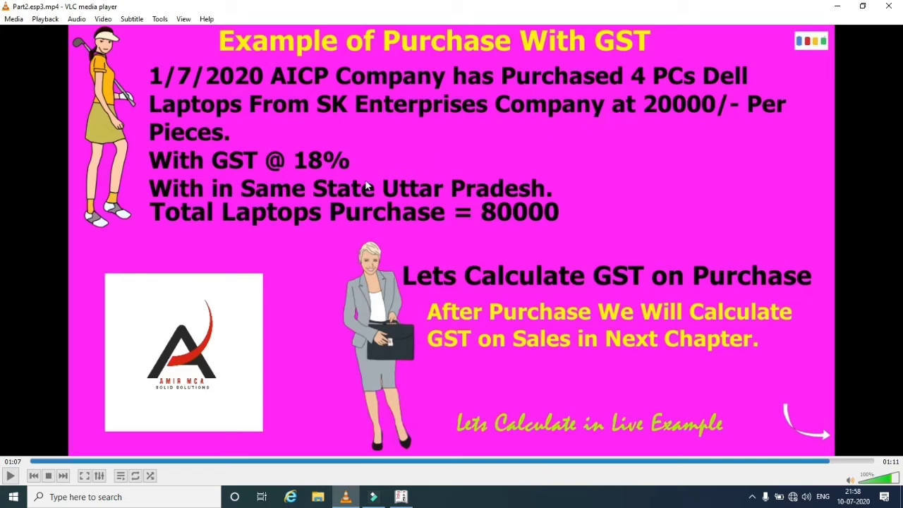
pyautogui.click(401, 496)
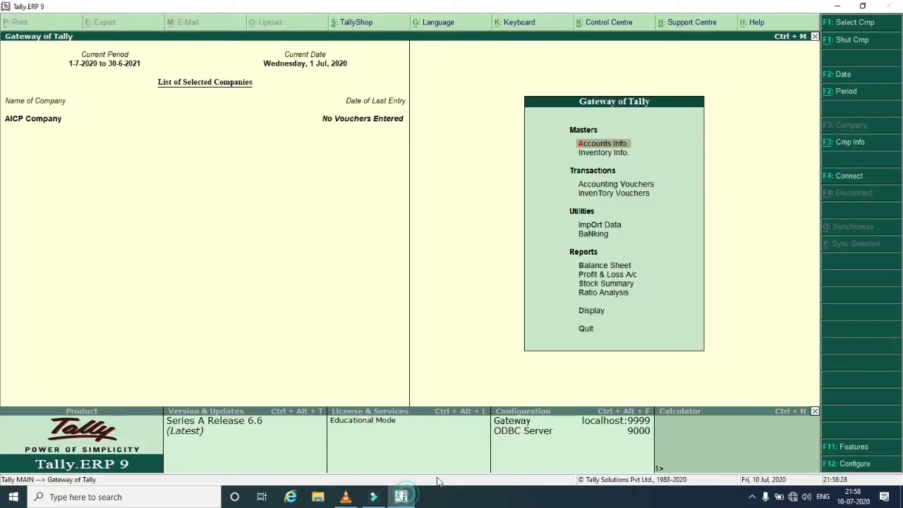
# Create a stock group named Laptop under Primary, with quantities added and GST details both No, then leave stock group creation
pyautogui.press('Down')
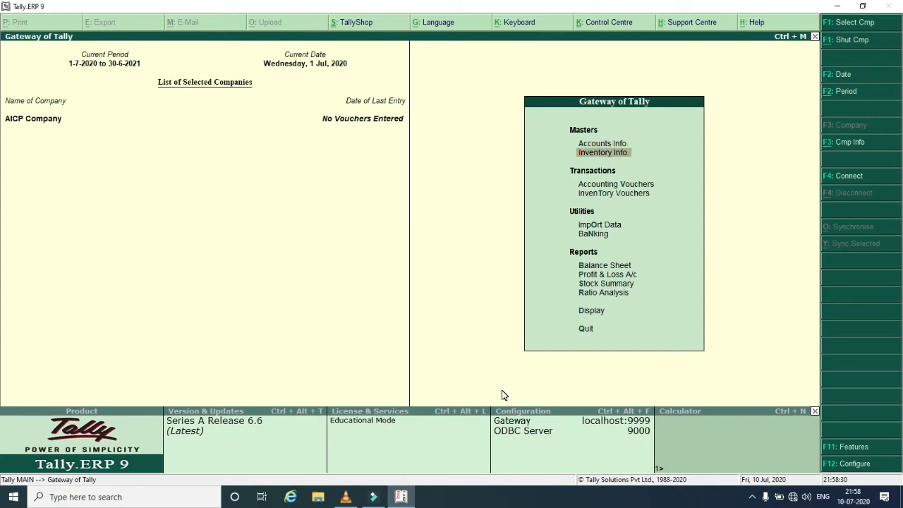
pyautogui.press('Return')
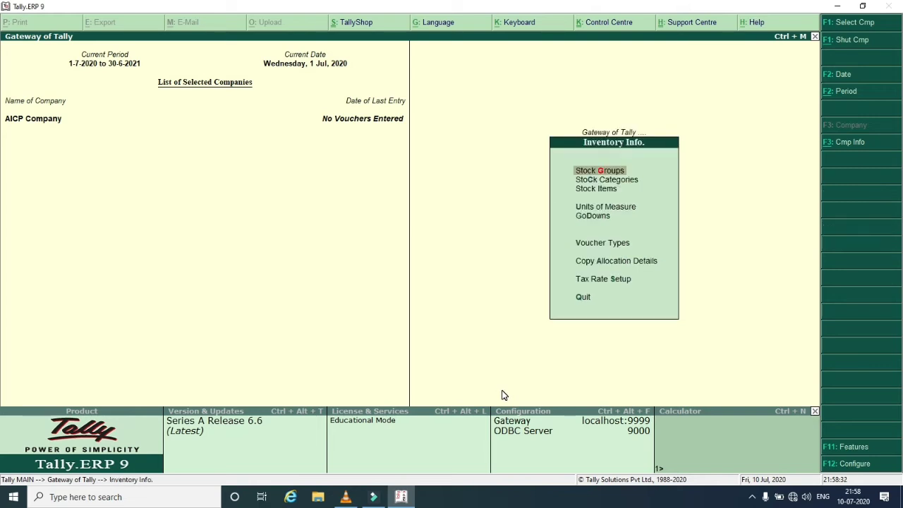
pyautogui.press('Return')
pyautogui.press('Return')
pyautogui.write('Laptop')
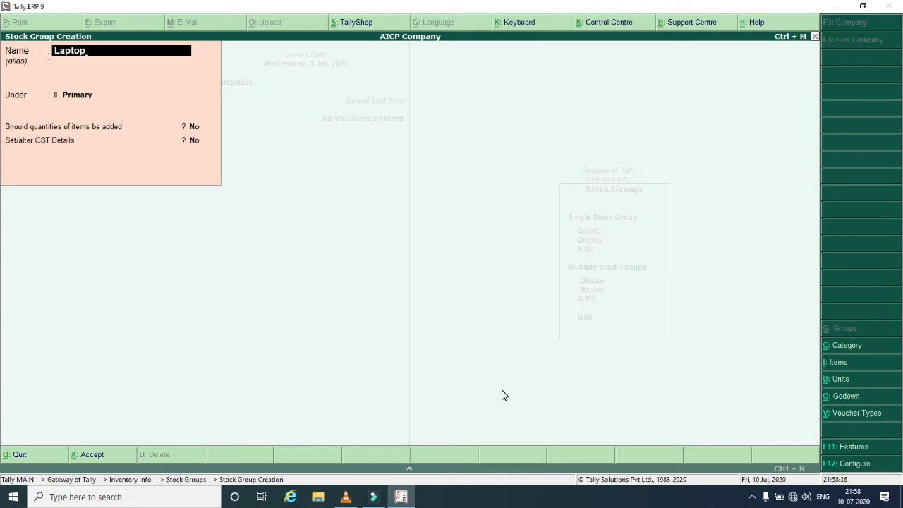
pyautogui.press('Return')
pyautogui.press('Return')
pyautogui.press('Return')
pyautogui.press('Return')
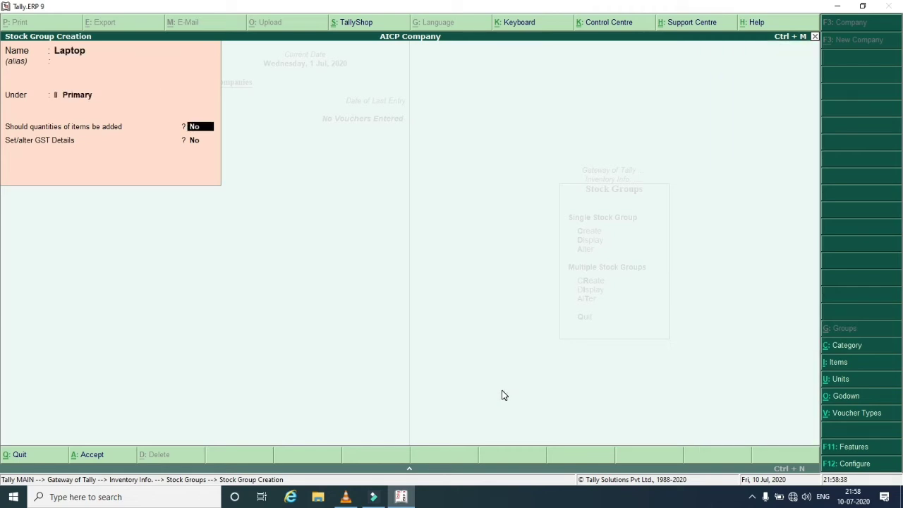
pyautogui.press('Return')
pyautogui.press('Return')
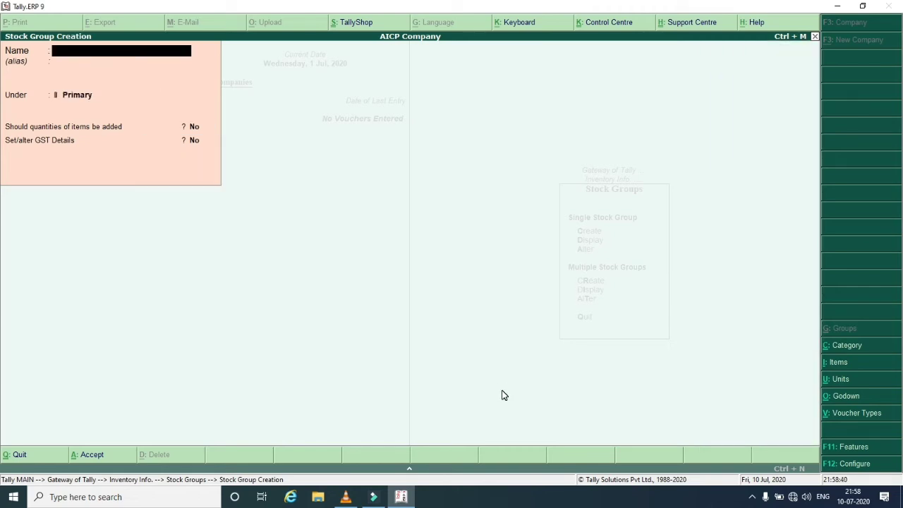
pyautogui.press('Escape')
pyautogui.press('Escape')
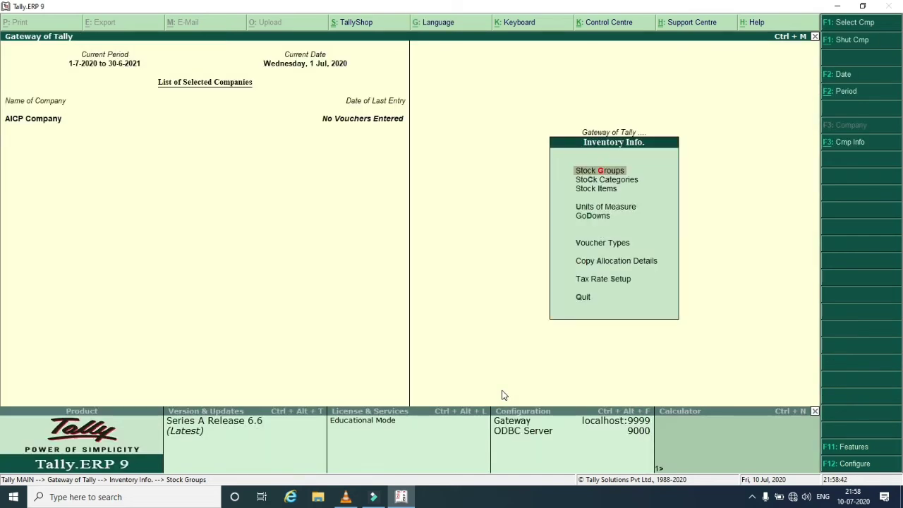
# Start a simple unit of measure with the symbol PCs and no formal name
pyautogui.press('Down')
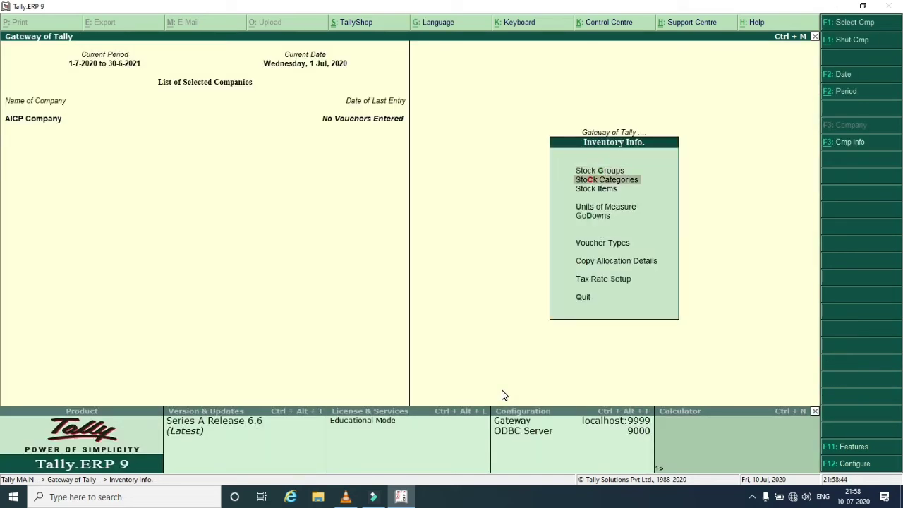
pyautogui.press('Down')
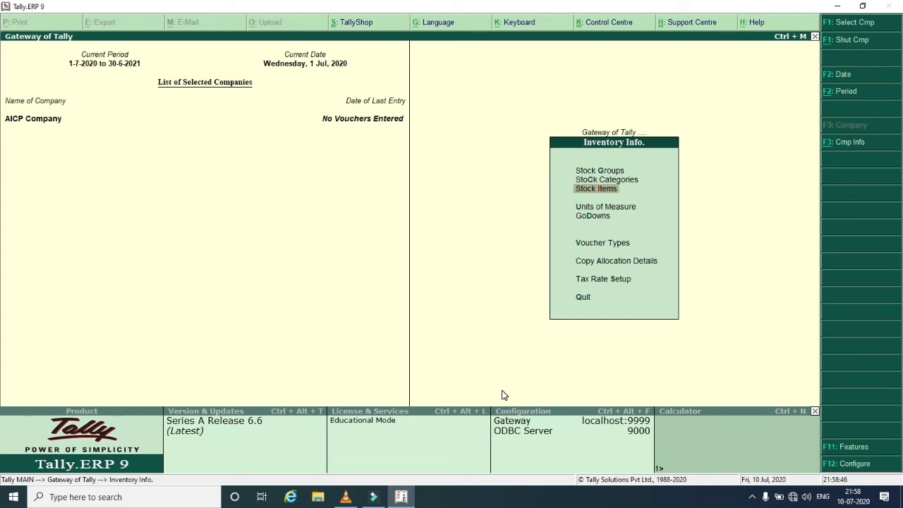
pyautogui.press('Down')
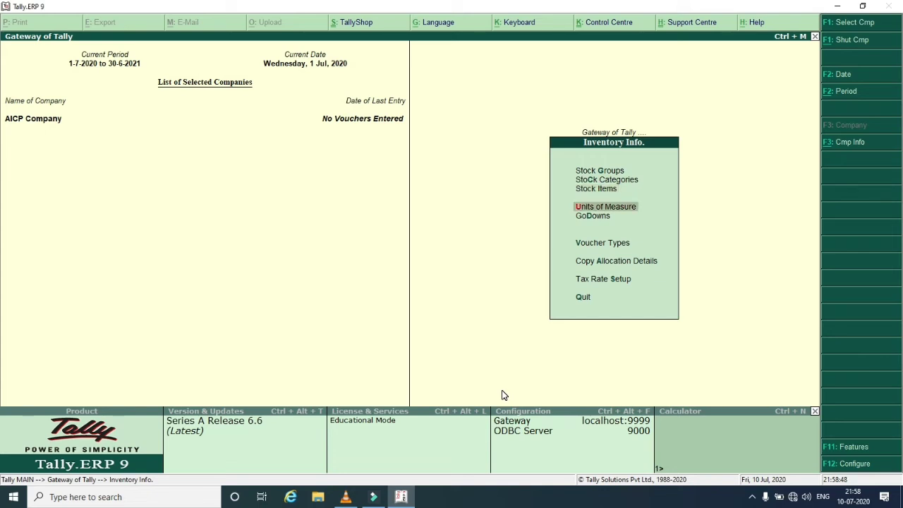
pyautogui.press('Return')
pyautogui.press('Return')
pyautogui.write('PCs')
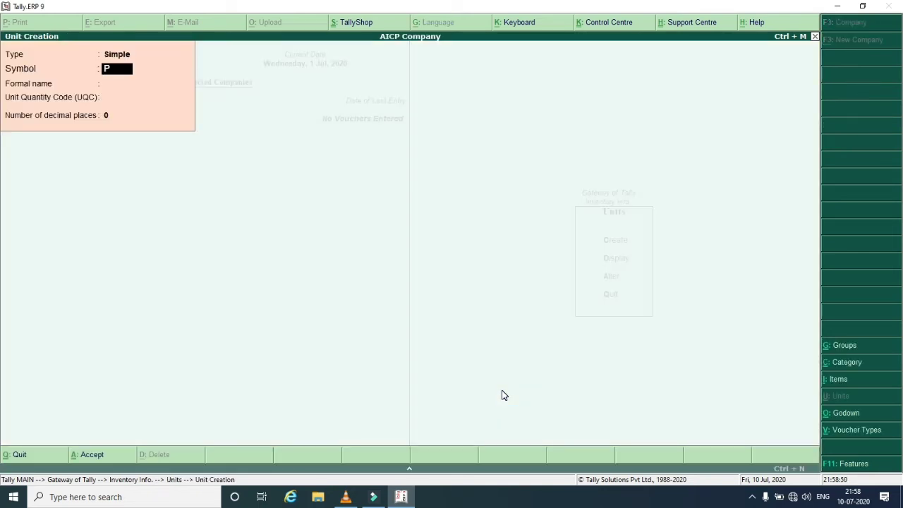
pyautogui.press('Return')
pyautogui.press('Return')
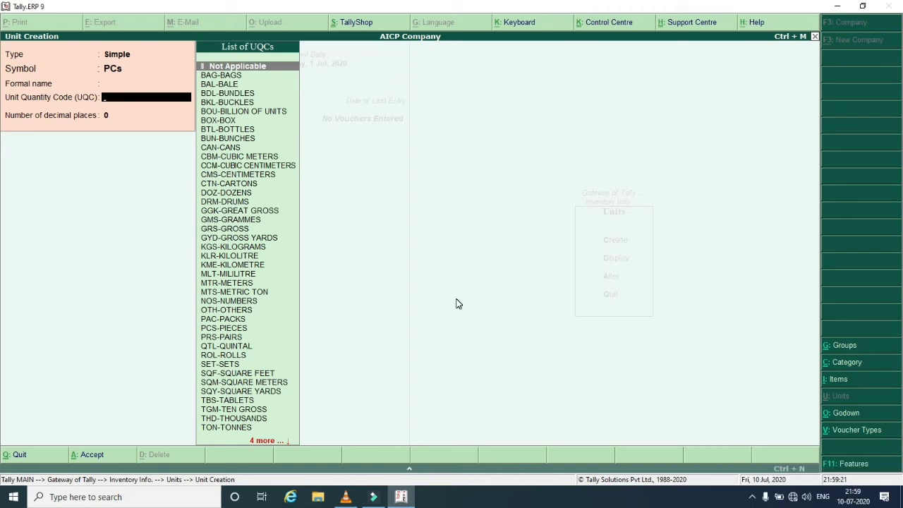
# Set the unit's quantity code to PCS-PIECES with 0 decimal places, save it and leave unit creation
pyautogui.write('p')
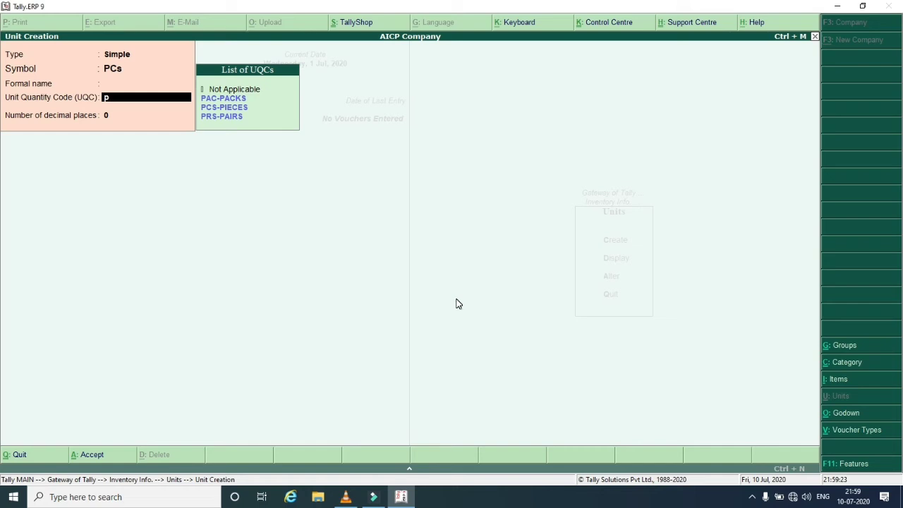
pyautogui.press('Down')
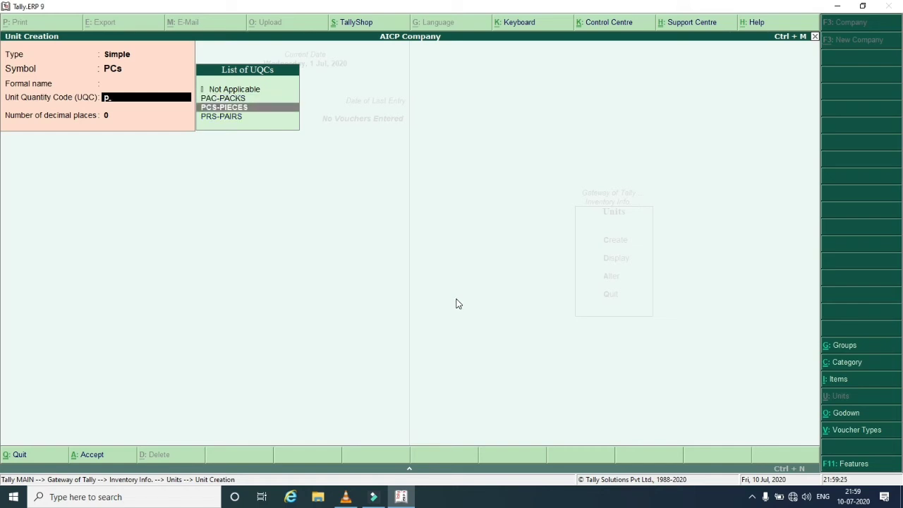
pyautogui.press('Return')
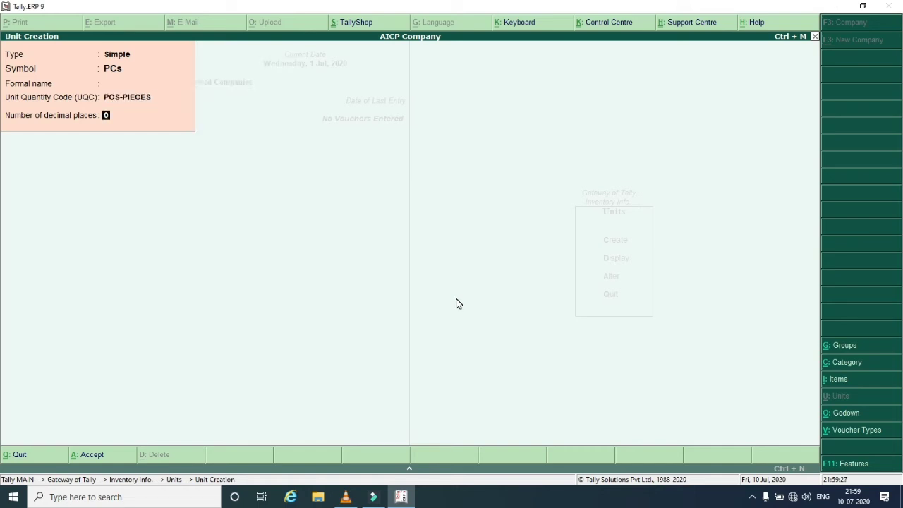
pyautogui.press('Return')
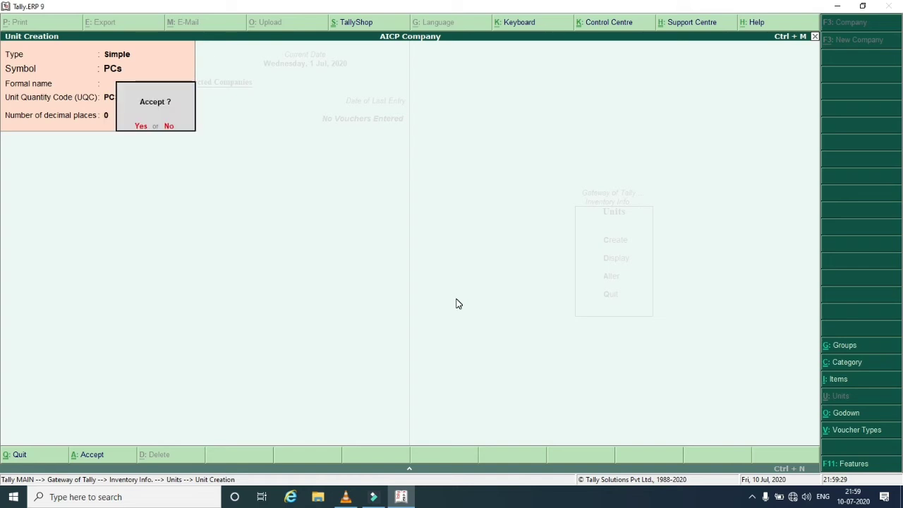
pyautogui.press('Return')
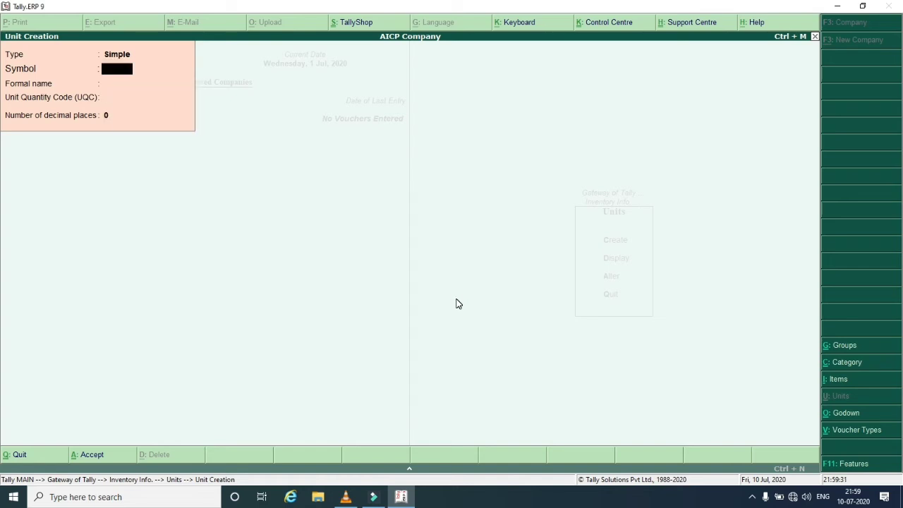
pyautogui.press('Escape')
pyautogui.press('Escape')
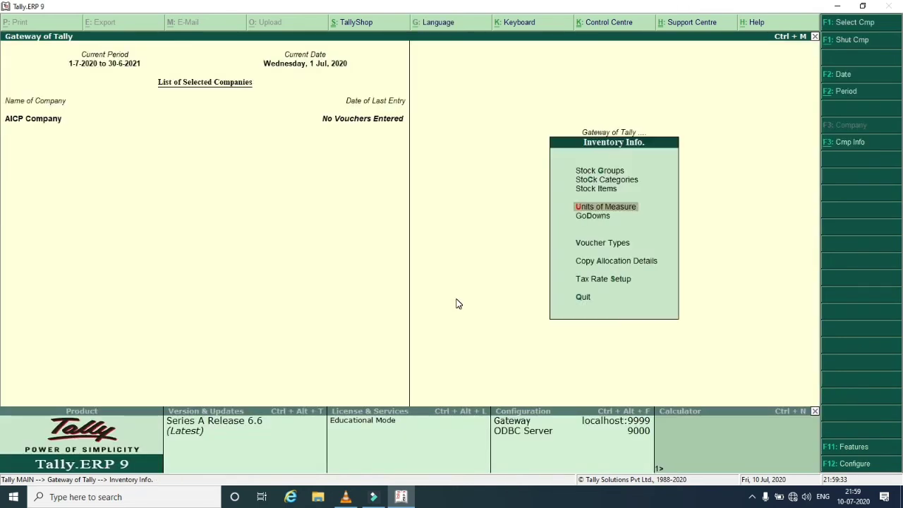
# Create a godown named Main Store under Primary with both third-party stock options No, then leave godown creation
pyautogui.press('Down')
pyautogui.press('Return')
pyautogui.press('Return')
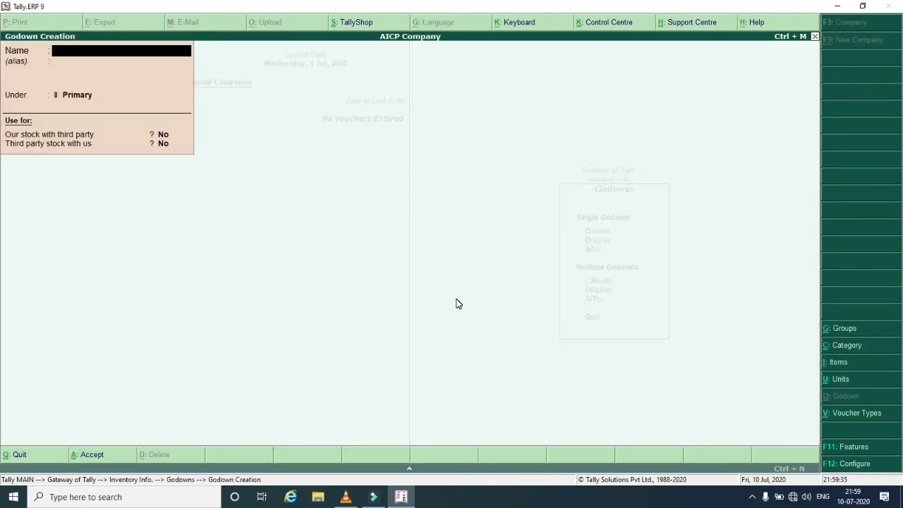
pyautogui.write('Main Store')
pyautogui.press('Return')
pyautogui.press('Return')
pyautogui.press('Return')
pyautogui.press('Return')
pyautogui.press('Return')
pyautogui.press('Escape')
pyautogui.press('Escape')
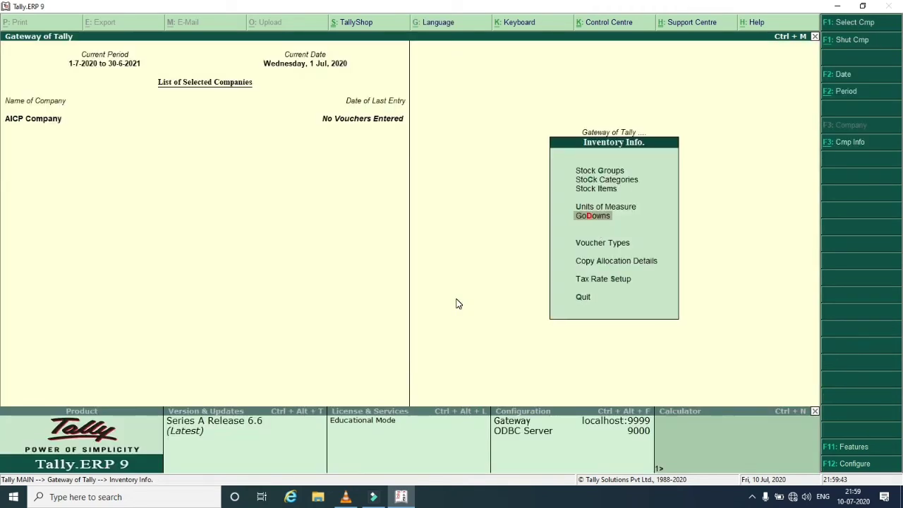
# Start a stock item named Dell Laptop under the Laptop group, with category Not Applicable and units PCs
pyautogui.press('Up')
pyautogui.press('Up')
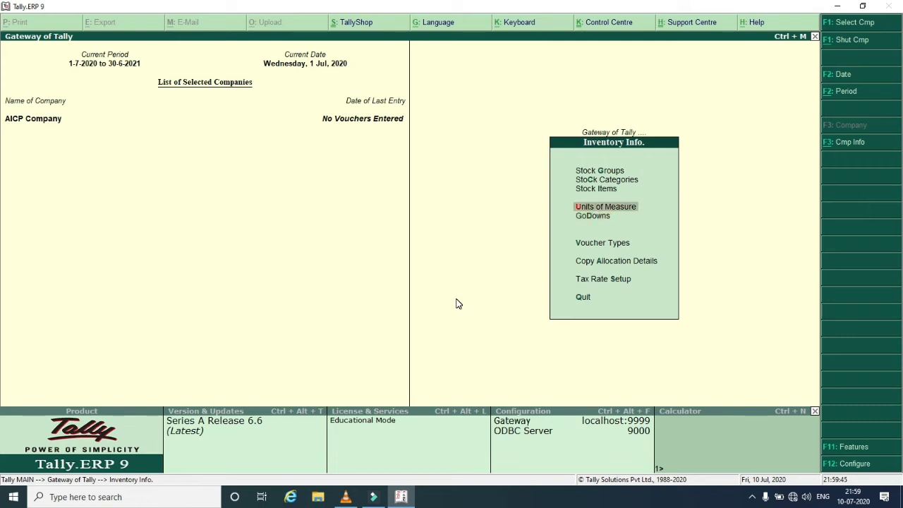
pyautogui.press('Return')
pyautogui.press('Return')
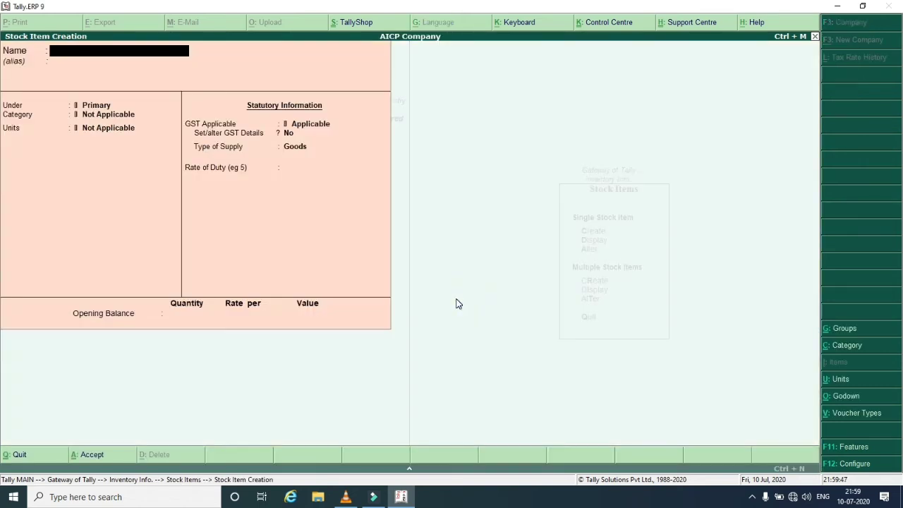
pyautogui.write('Dell Laptop')
pyautogui.press('Return')
pyautogui.press('Return')
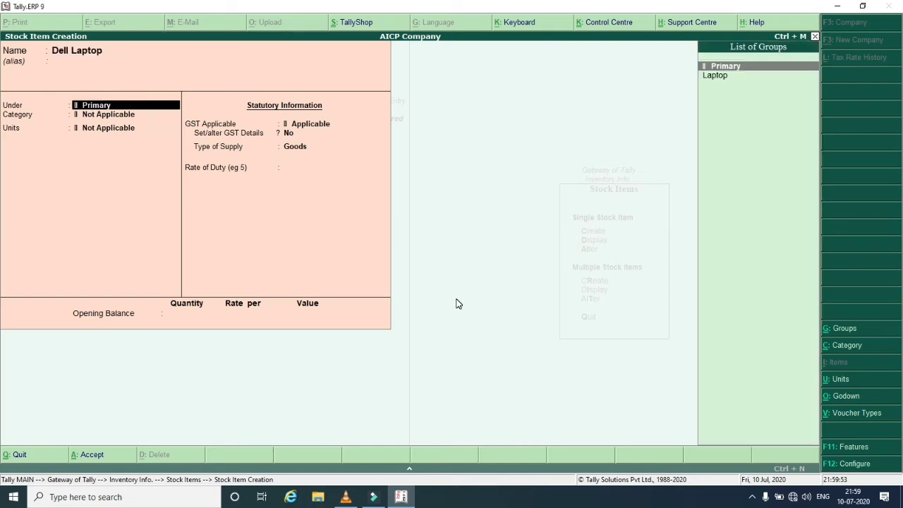
pyautogui.press('Down')
pyautogui.press('Return')
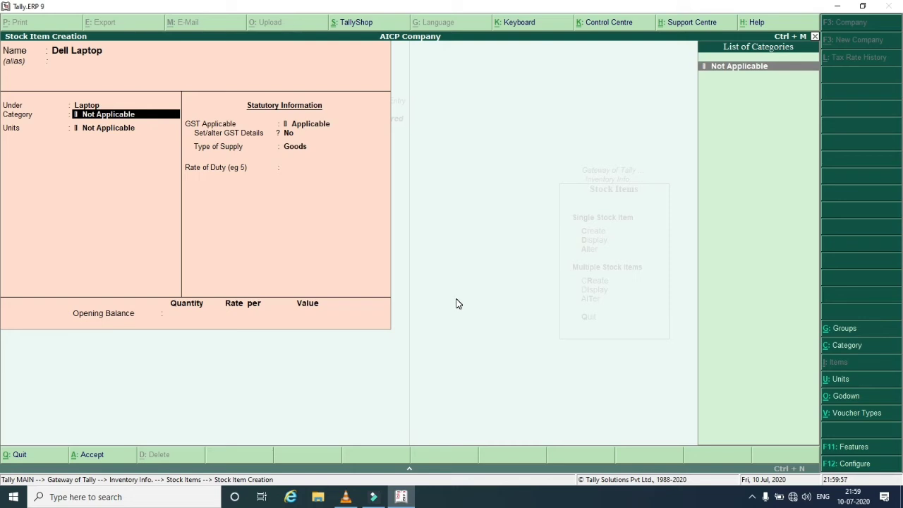
pyautogui.press('Return')
pyautogui.press('Down')
pyautogui.press('Return')
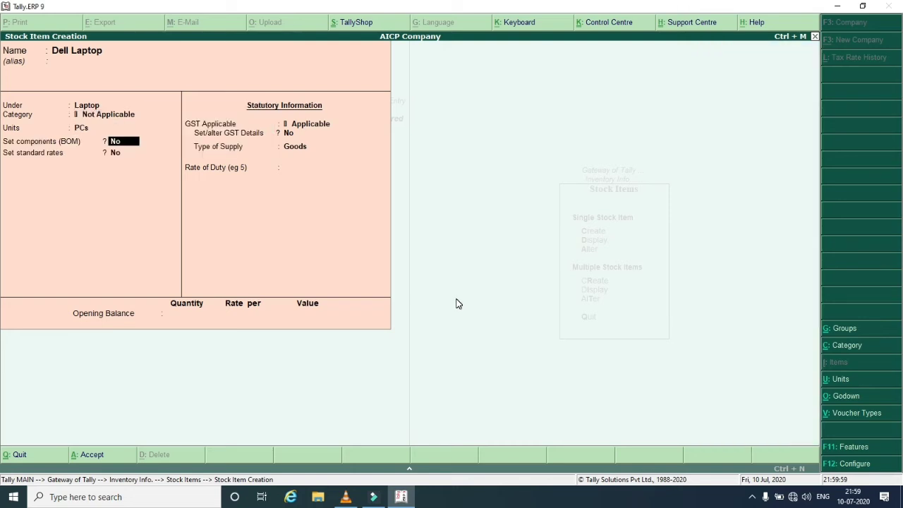
# Keep components (BOM) No and set a standard cost of 20000 per PCs from 1-Jul-2020, without a standard selling price
pyautogui.press('Return')
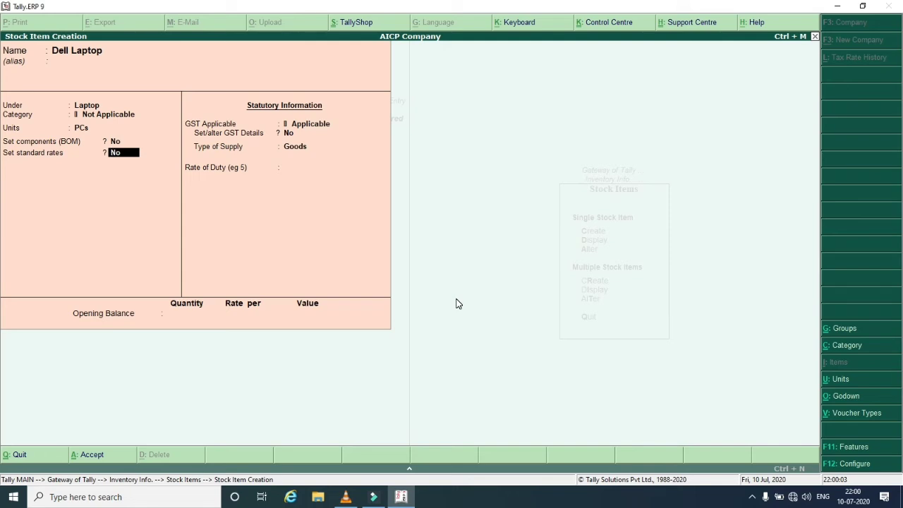
pyautogui.press('y')
pyautogui.press('Return')
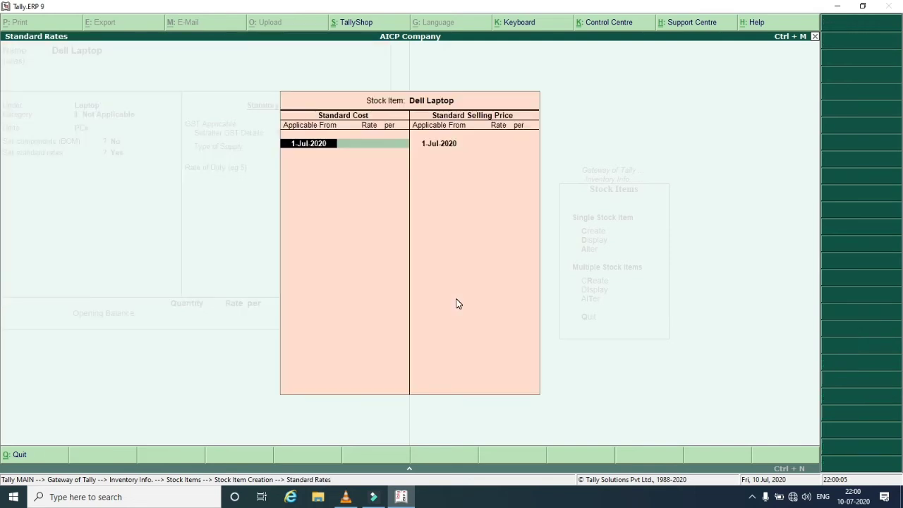
pyautogui.press('Return')
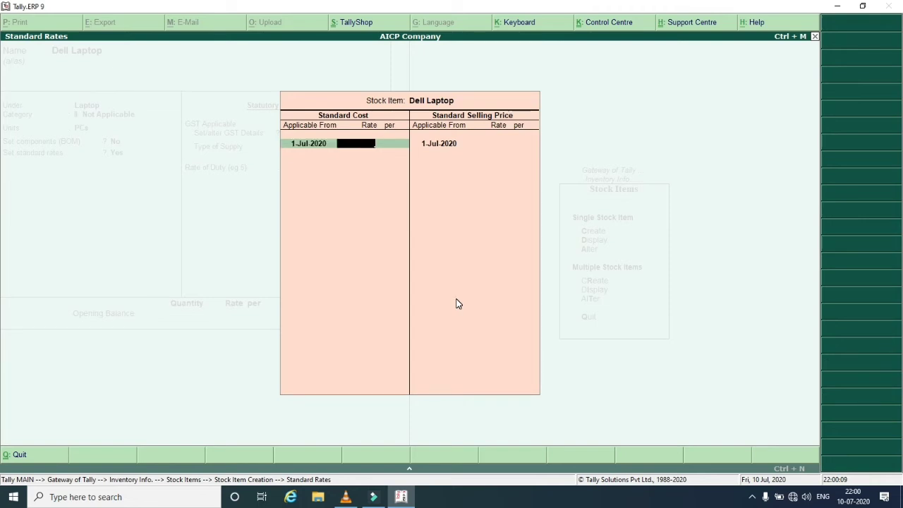
pyautogui.write('20000')
pyautogui.press('Return')
pyautogui.press('Return')
pyautogui.press('Return')
pyautogui.press('Return')
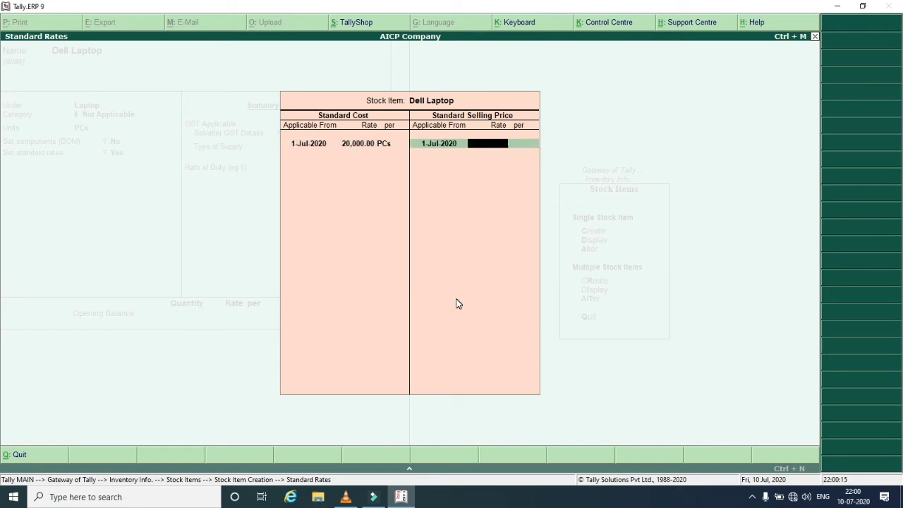
pyautogui.press('Return')
pyautogui.press('Return')
pyautogui.press('Return')
# Keep GST Applicable, GST details No, type of supply Goods and rate of duty 0, then save the Dell Laptop item
pyautogui.press('Return')
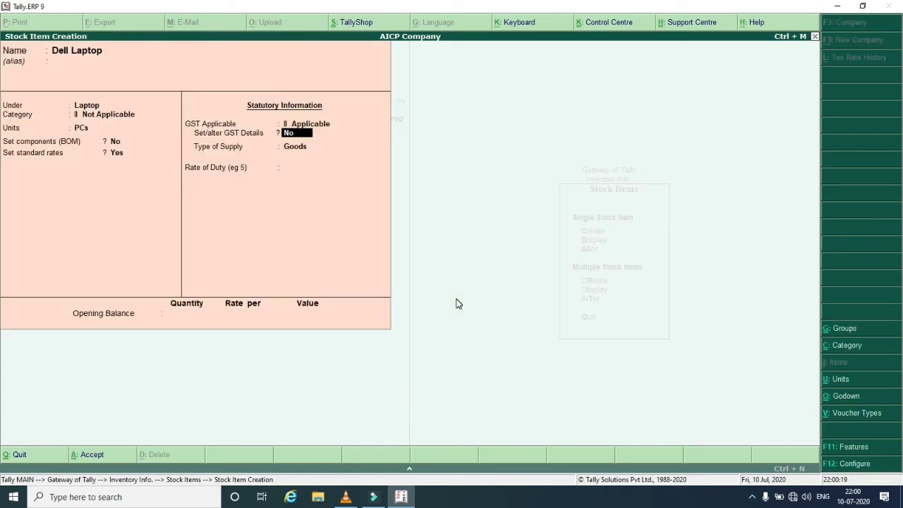
pyautogui.press('Return')
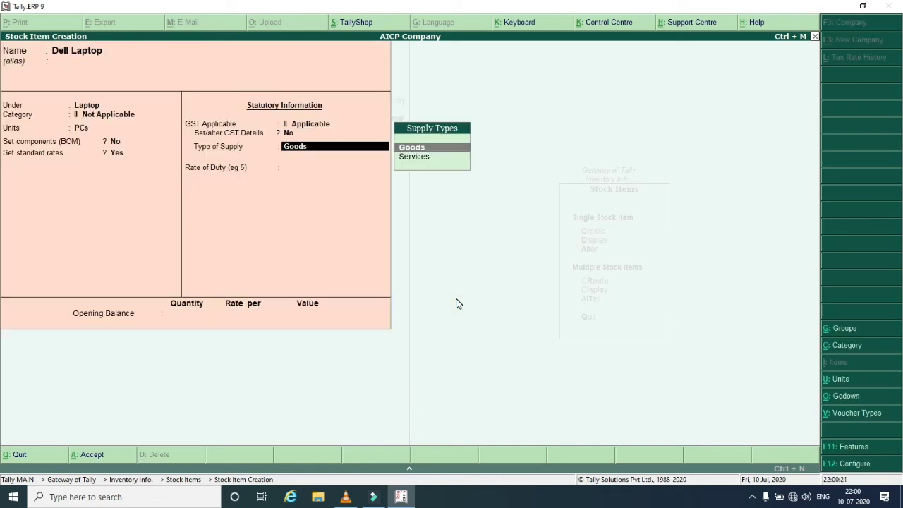
pyautogui.press('Return')
pyautogui.press('Return')
pyautogui.press('Return')
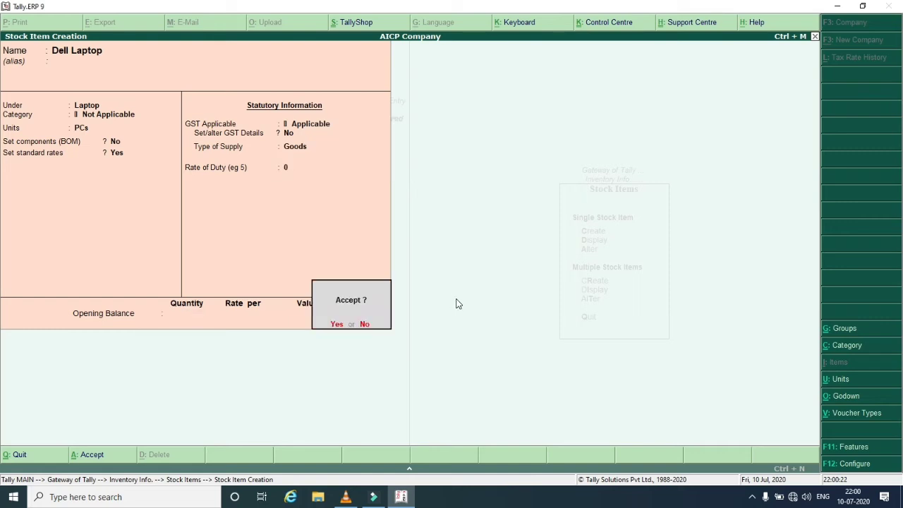
pyautogui.press('Return')
pyautogui.press('Escape')
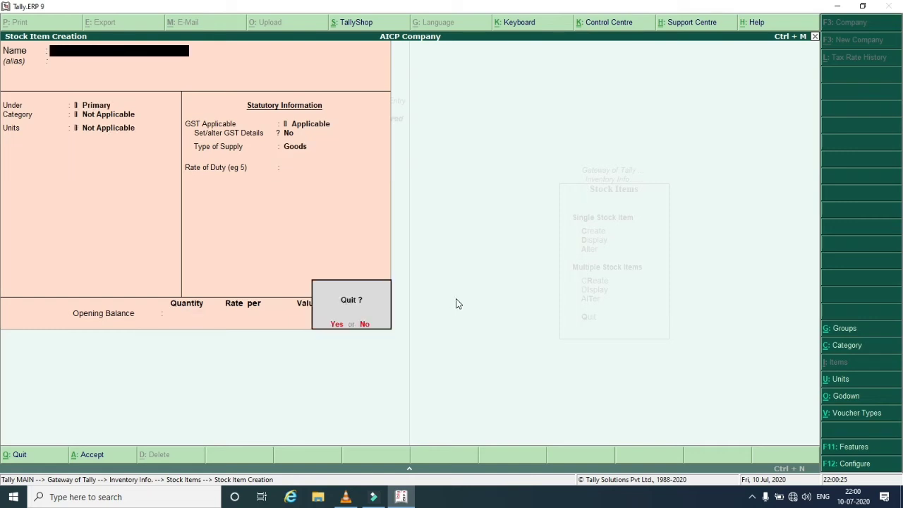
# Leave stock item creation and review the GST purchase example in VLC media player, returning to Tally.ERP 9
pyautogui.press('Return')
pyautogui.press('Escape')
pyautogui.press('Escape')
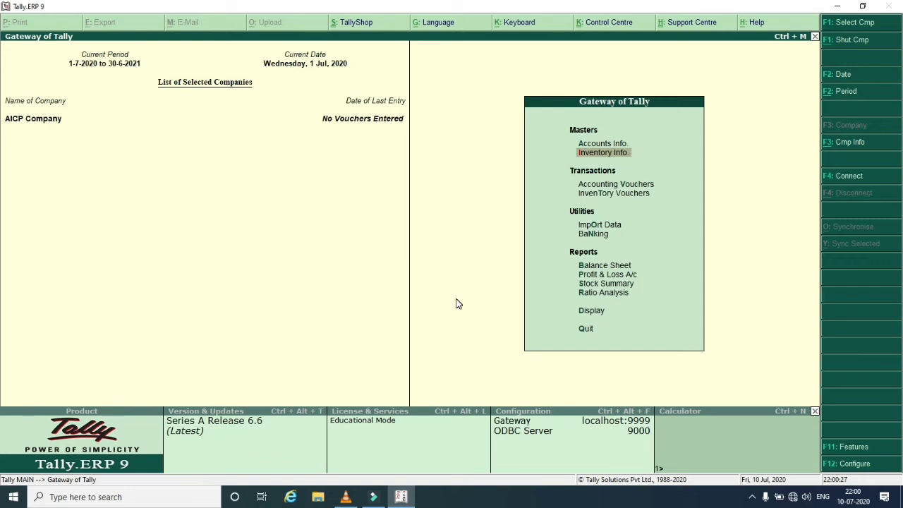
pyautogui.click(345, 497)
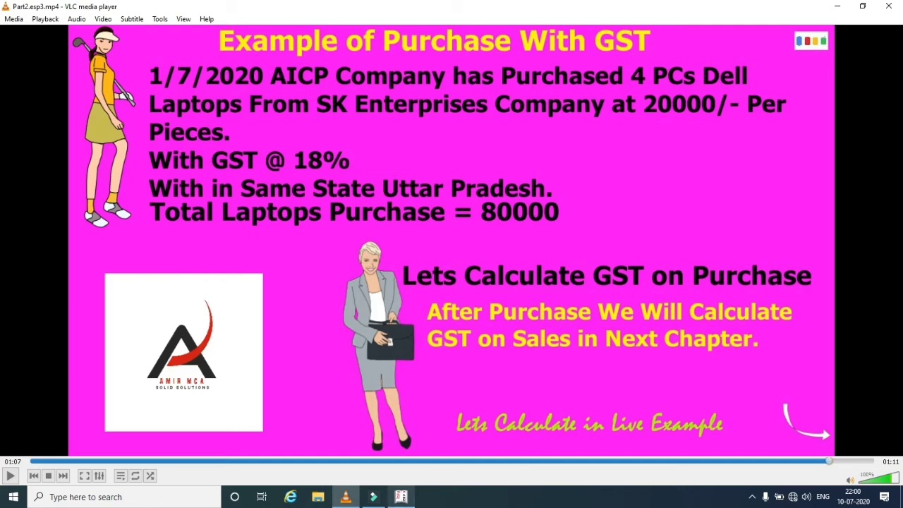
pyautogui.click(401, 498)
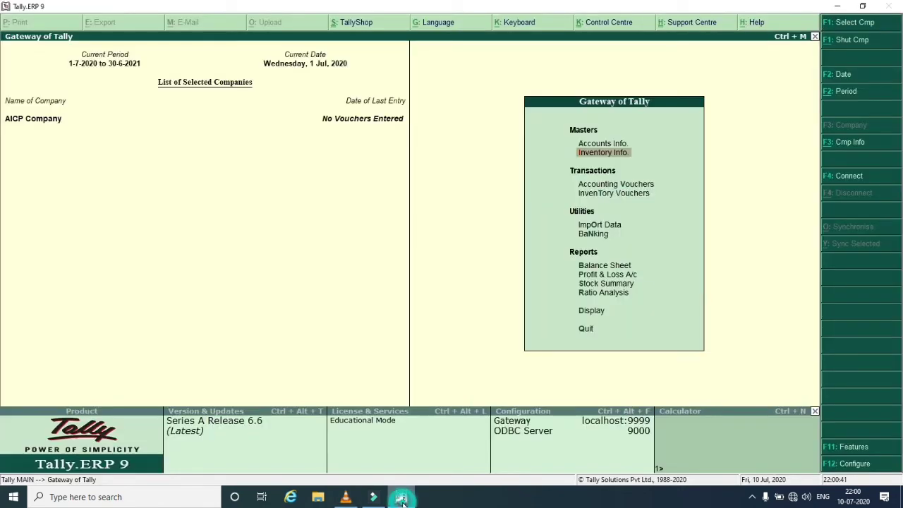
# Start a single ledger named SGST under the Duties & Taxes group
pyautogui.click(608, 145)
pyautogui.click(609, 145)
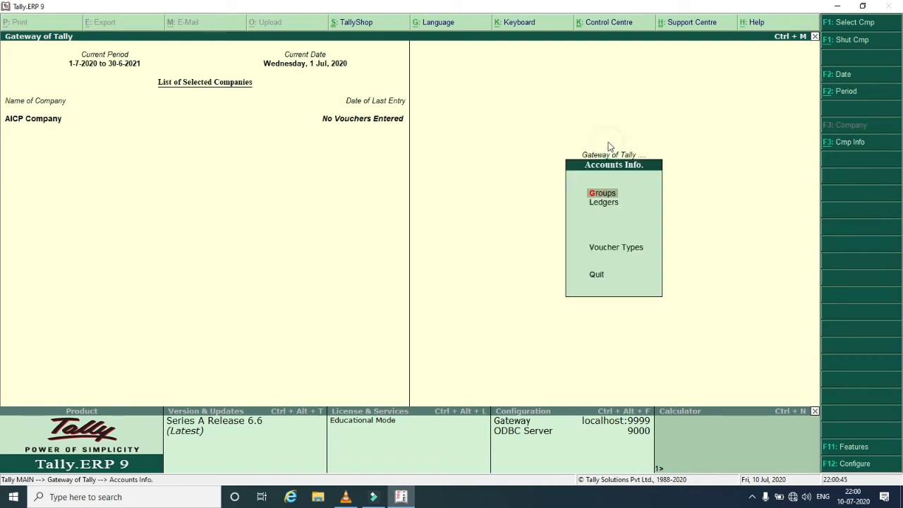
pyautogui.click(603, 202)
pyautogui.click(604, 203)
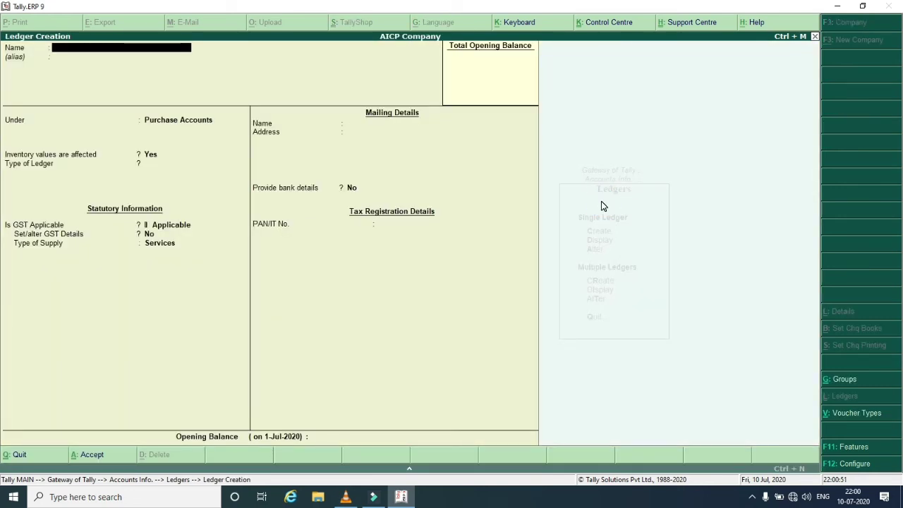
pyautogui.write('SGST')
pyautogui.press('Return')
pyautogui.press('Return')
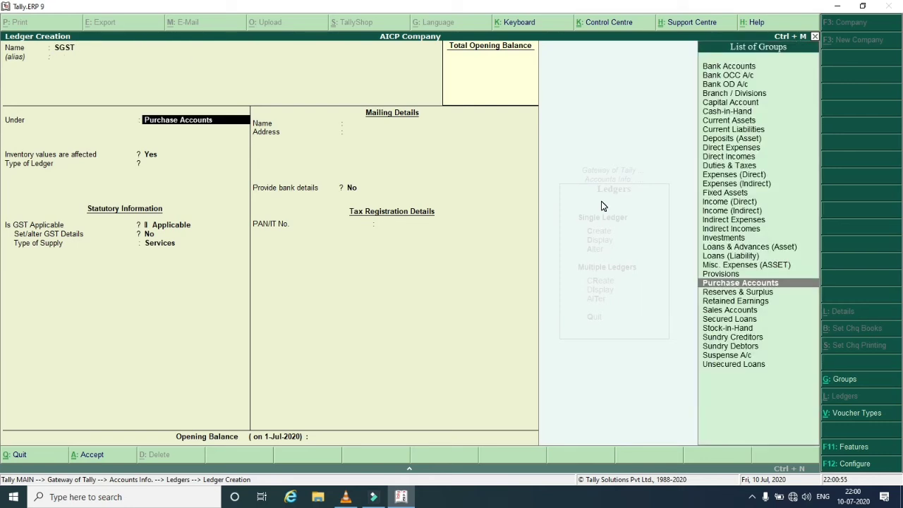
pyautogui.write('Du')
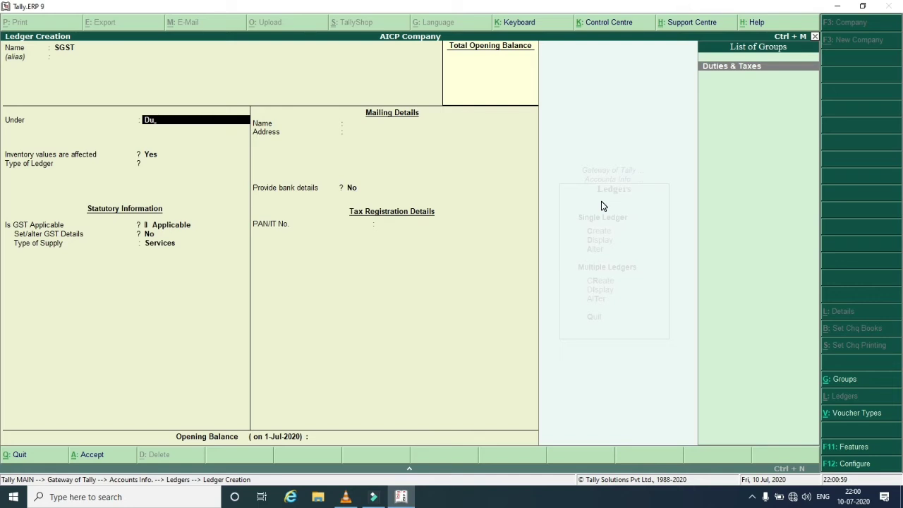
pyautogui.press('Return')
# Set the SGST ledger's type of duty/tax to GST and its tax type to State Tax
pyautogui.press('Up')
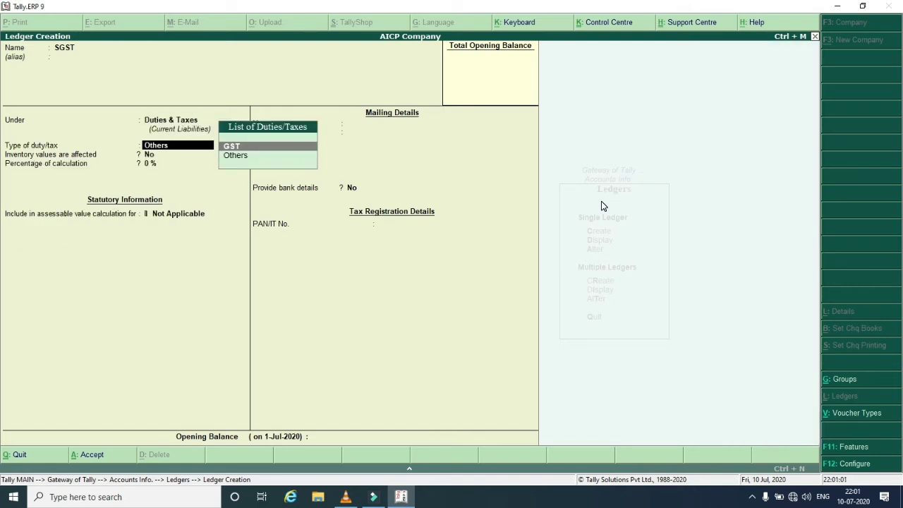
pyautogui.press('Return')
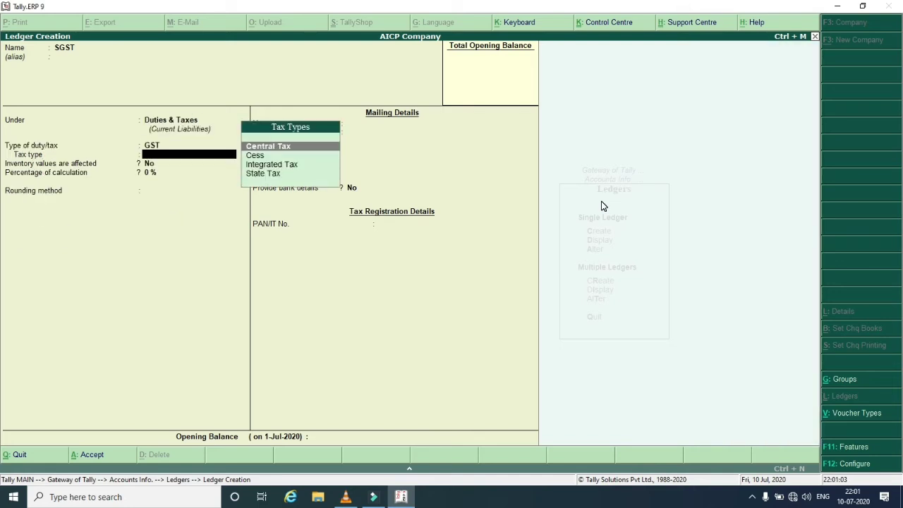
pyautogui.press('Down')
pyautogui.press('Down')
pyautogui.press('Down')
pyautogui.press('Return')
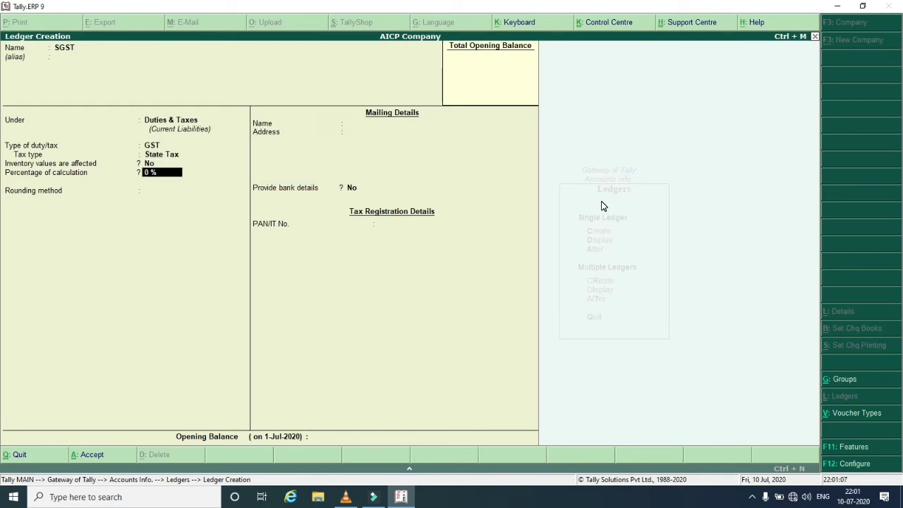
# Set the SGST ledger's percentage of calculation to 9% with rounding method Not Applicable, and save it
pyautogui.write('9')
pyautogui.press('Return')
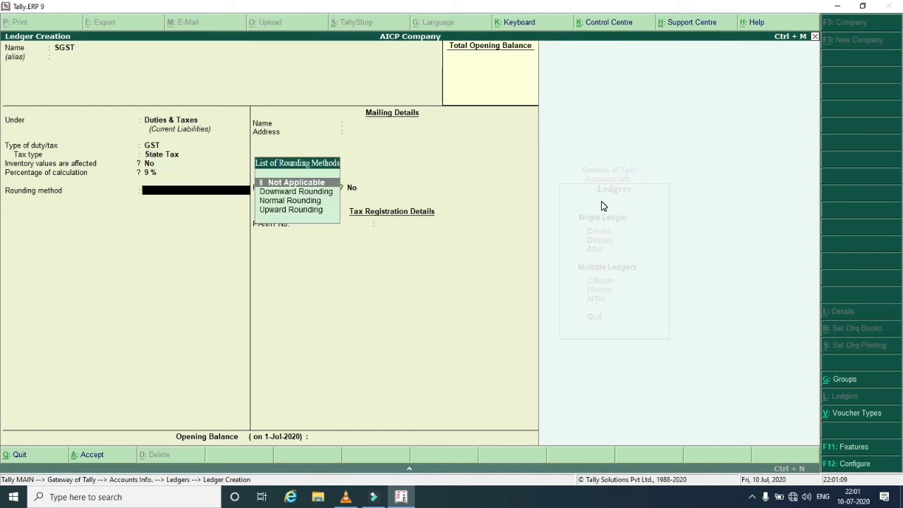
pyautogui.press('Return')
pyautogui.press('Return')
pyautogui.press('Return')
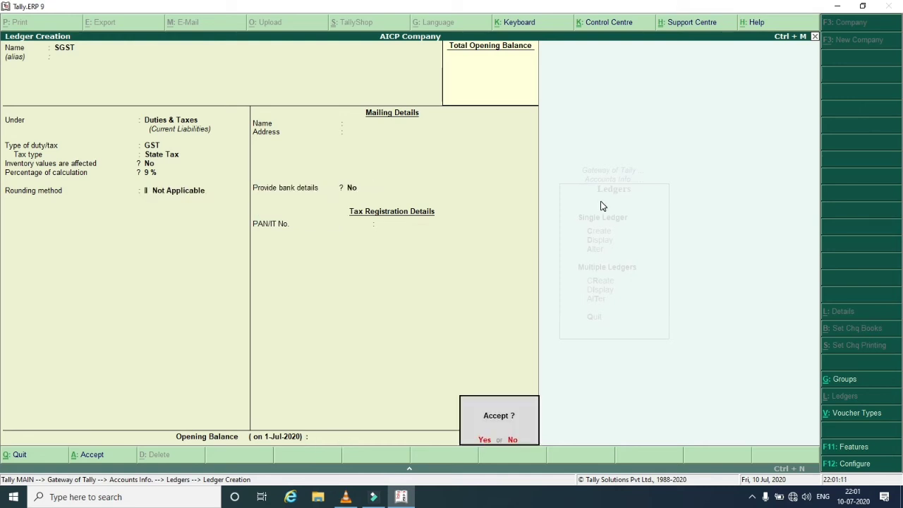
pyautogui.press('Return')
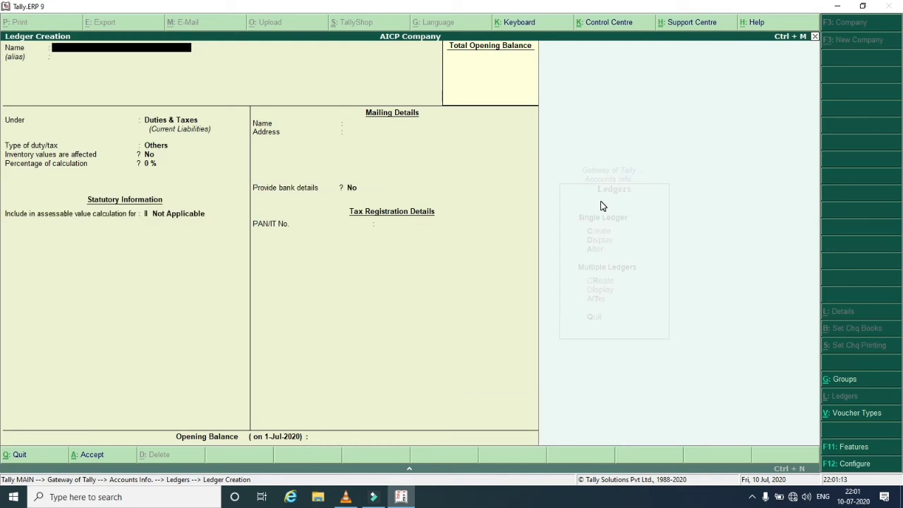
# Start a ledger named CGST under Duties & Taxes with GST as the type of duty/tax
pyautogui.write('CGST')
pyautogui.press('Return')
pyautogui.press('Return')
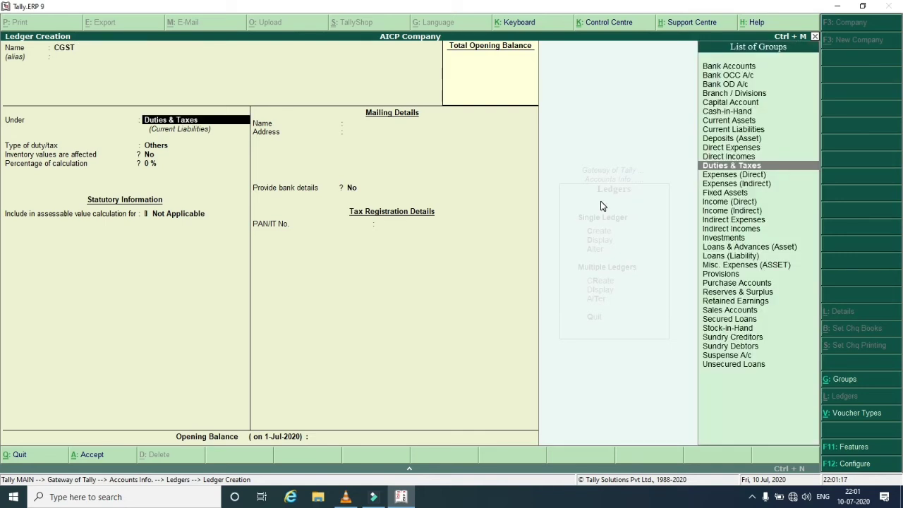
pyautogui.press('Return')
pyautogui.press('Up')
pyautogui.press('Return')
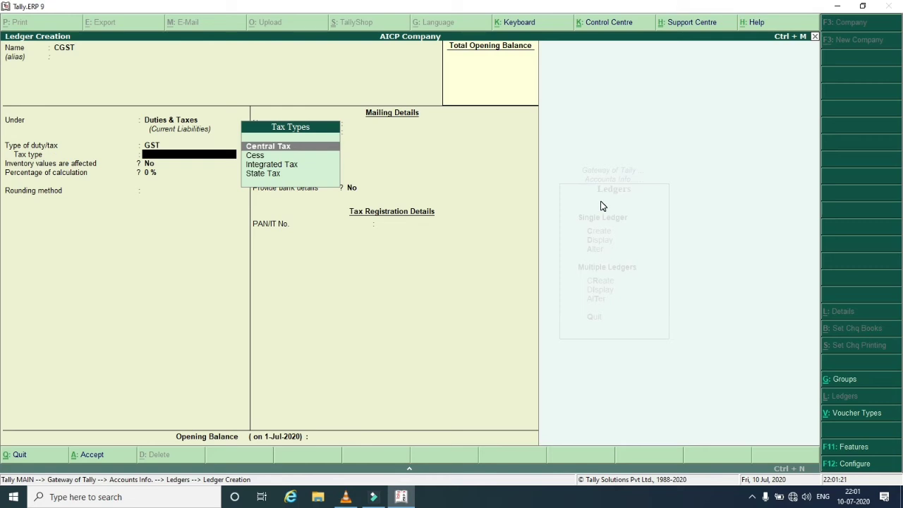
# Set CGST's tax type to Central Tax at 9% with rounding Not Applicable, save it and leave ledger creation for the Gateway of Tally
pyautogui.press('Return')
pyautogui.write('9')
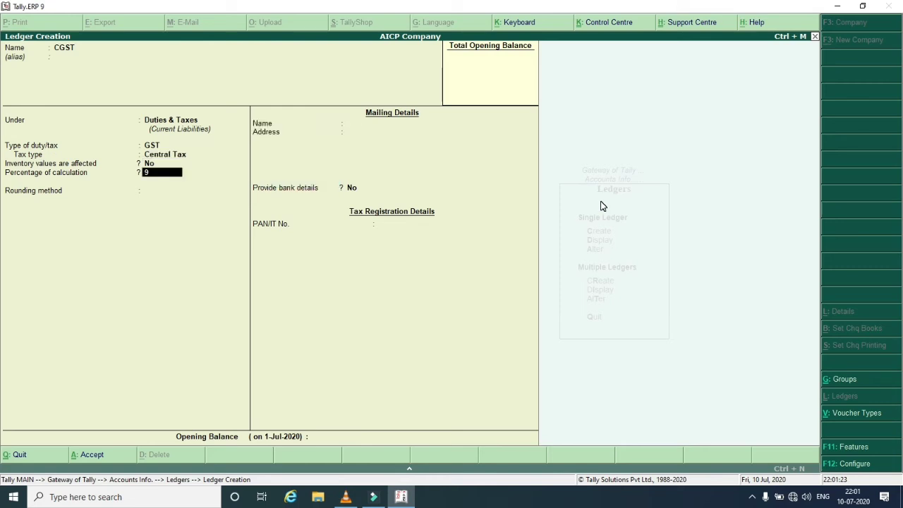
pyautogui.press('Return')
pyautogui.press('Return')
pyautogui.press('Return')
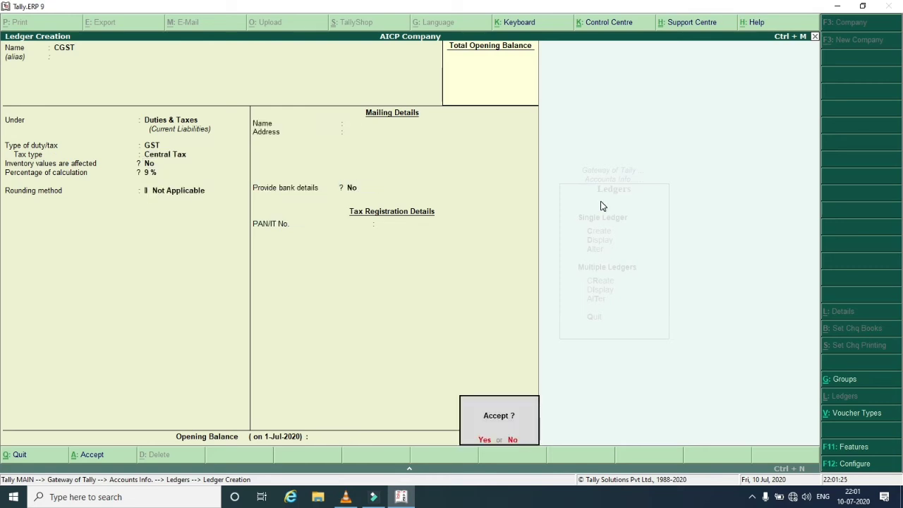
pyautogui.press('Return')
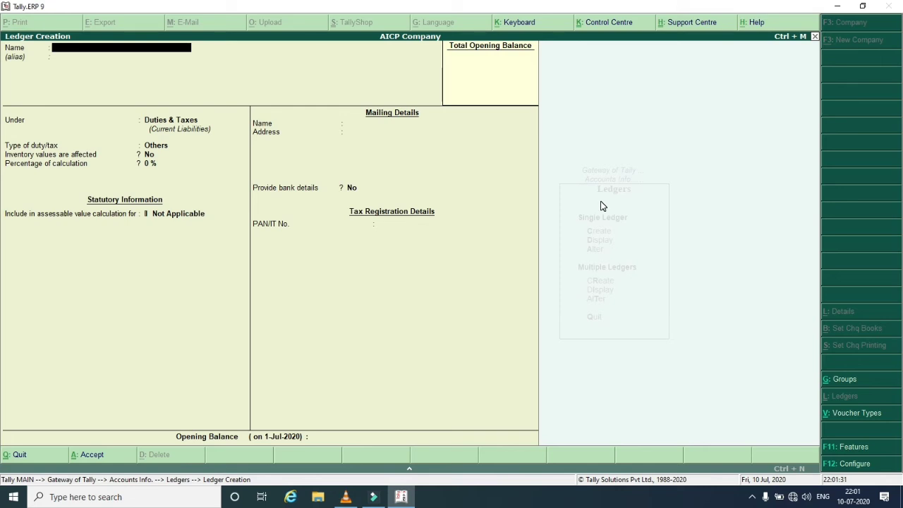
pyautogui.press('Escape')
pyautogui.press('Return')
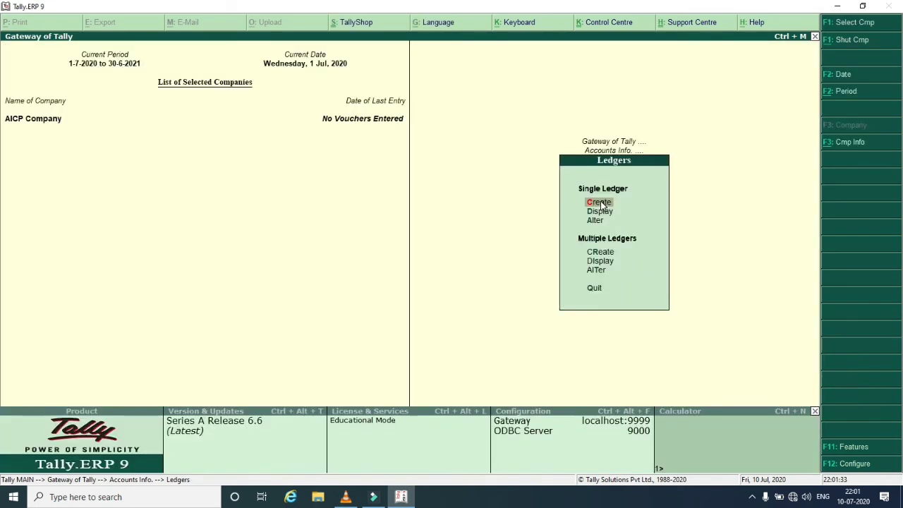
pyautogui.press('Escape')
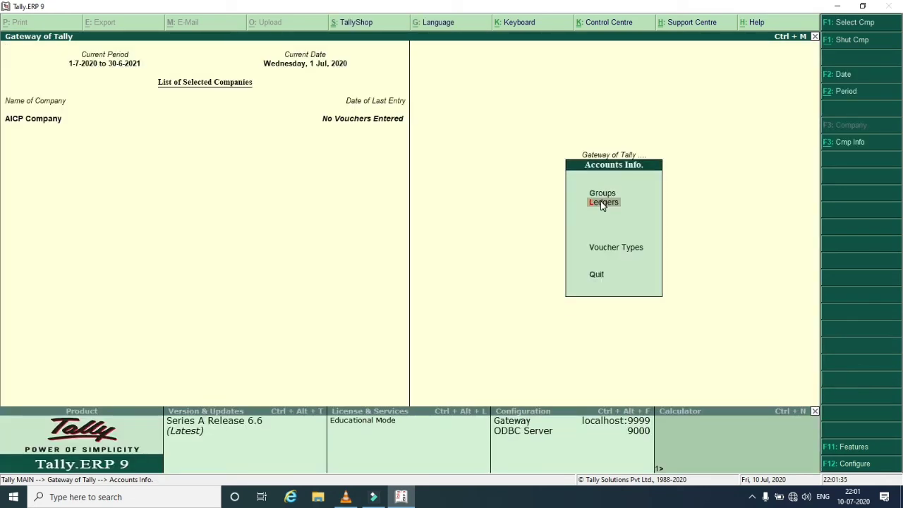
pyautogui.press('Escape')
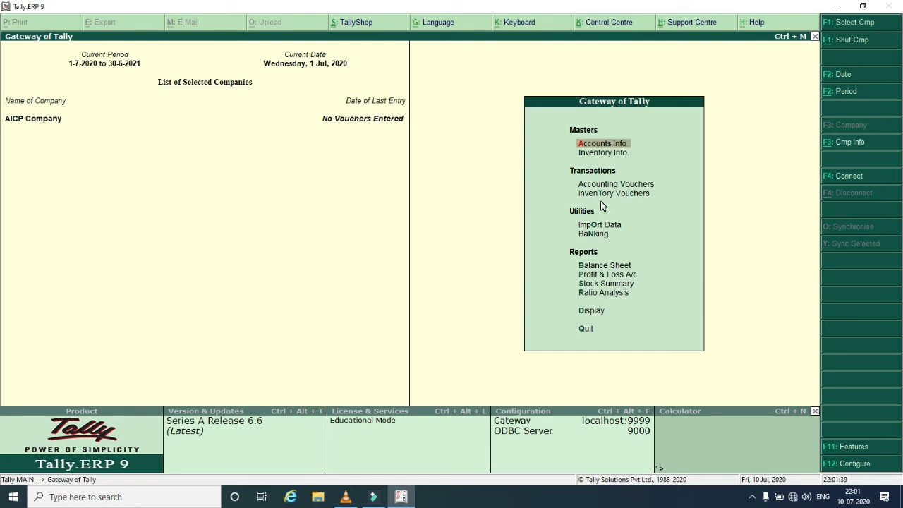
# Start a Purchase accounting voucher, leaving the supplier invoice number and its date blank
pyautogui.press('Down')
pyautogui.press('Down')
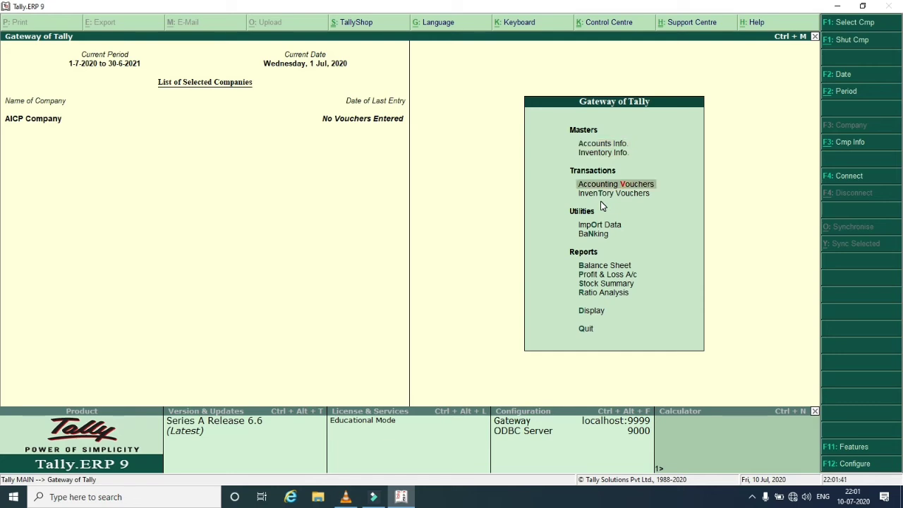
pyautogui.press('Return')
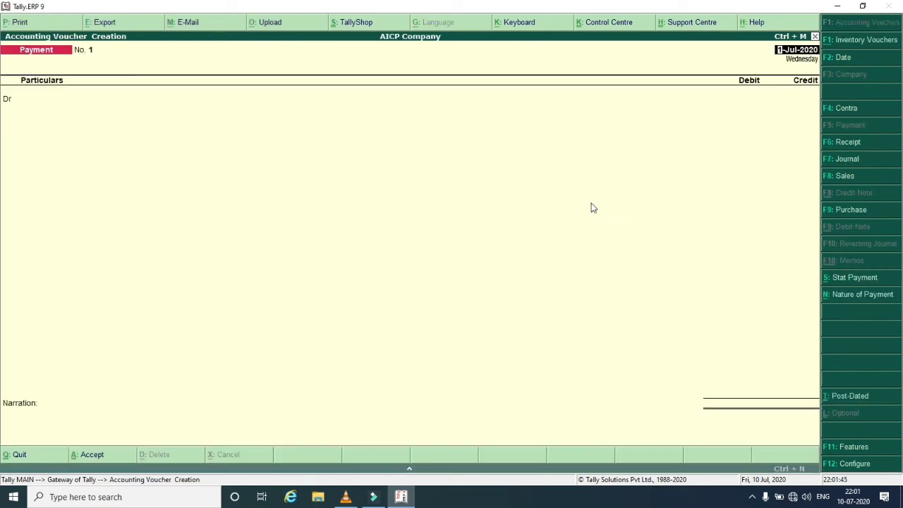
pyautogui.click(846, 210)
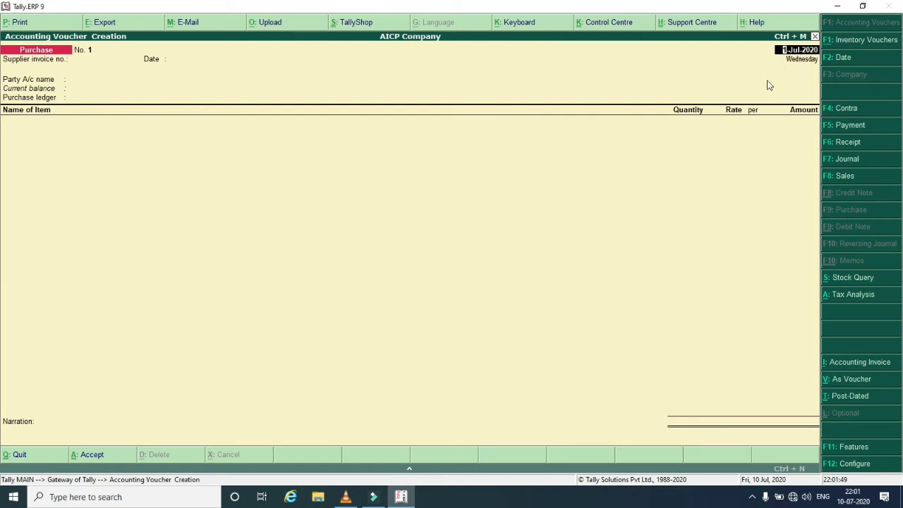
pyautogui.press('Return')
pyautogui.press('Return')
pyautogui.press('Return')
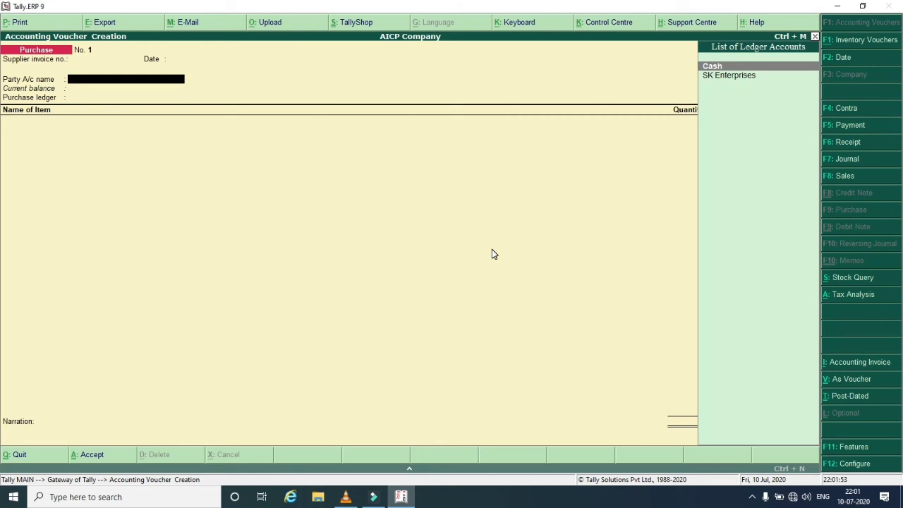
# Set the party account to SK Enterprises with its default supplier details and the purchase ledger to Purchase
pyautogui.press('Down')
pyautogui.press('Return')
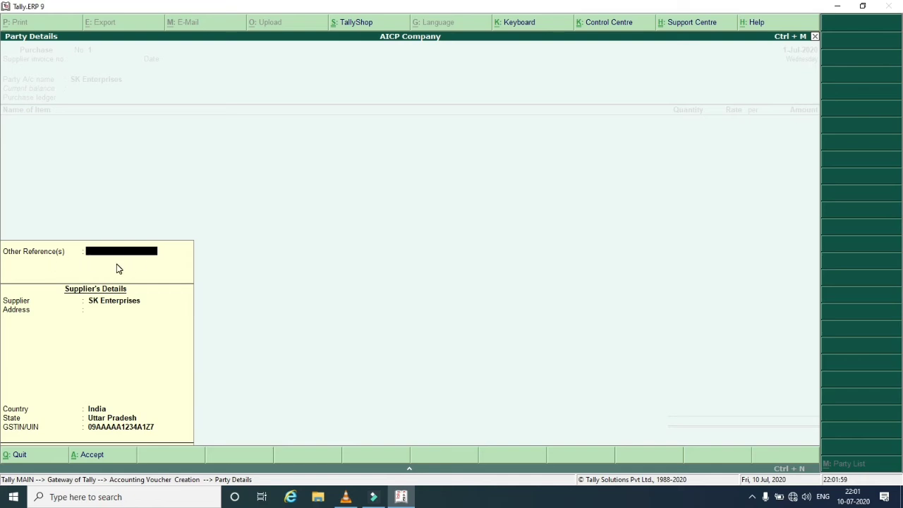
pyautogui.press('Return')
pyautogui.press('Return')
pyautogui.press('Return')
pyautogui.press('Return')
pyautogui.press('Return')
pyautogui.press('Return')
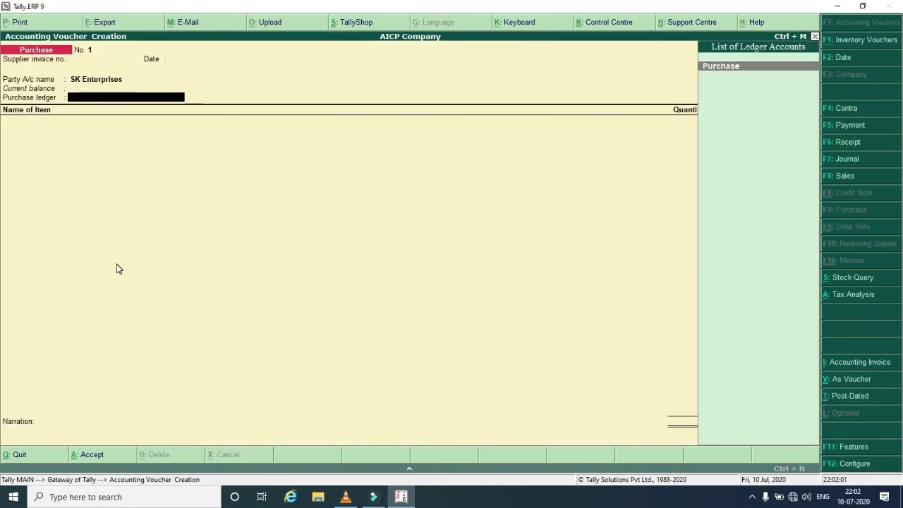
pyautogui.press('Return')
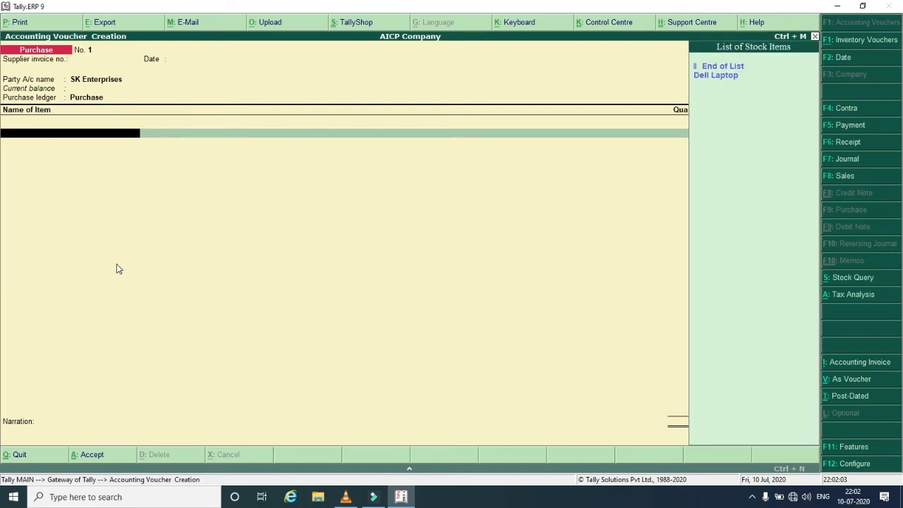
# Add the Dell Laptop item to the voucher, allocating 4 PCs to the Main Store godown at 20,000.00 per PCs
pyautogui.press('Down')
pyautogui.press('Return')
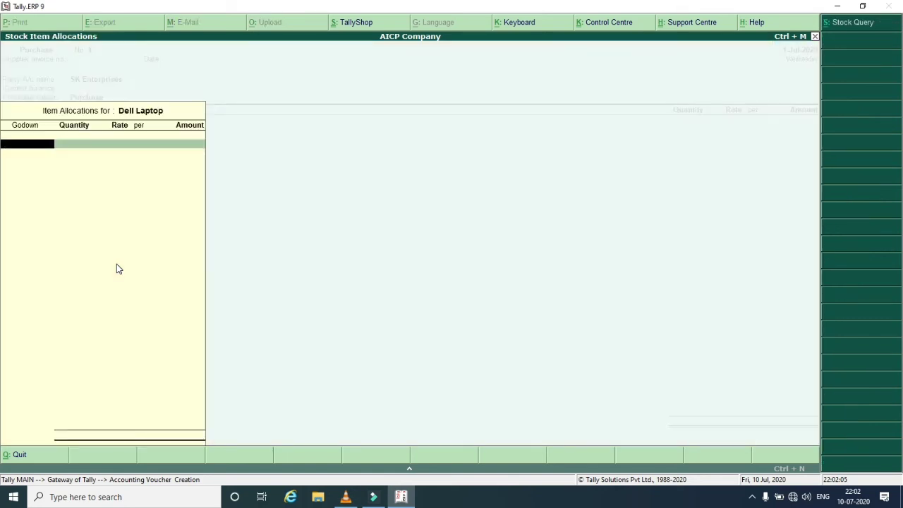
pyautogui.press('Down')
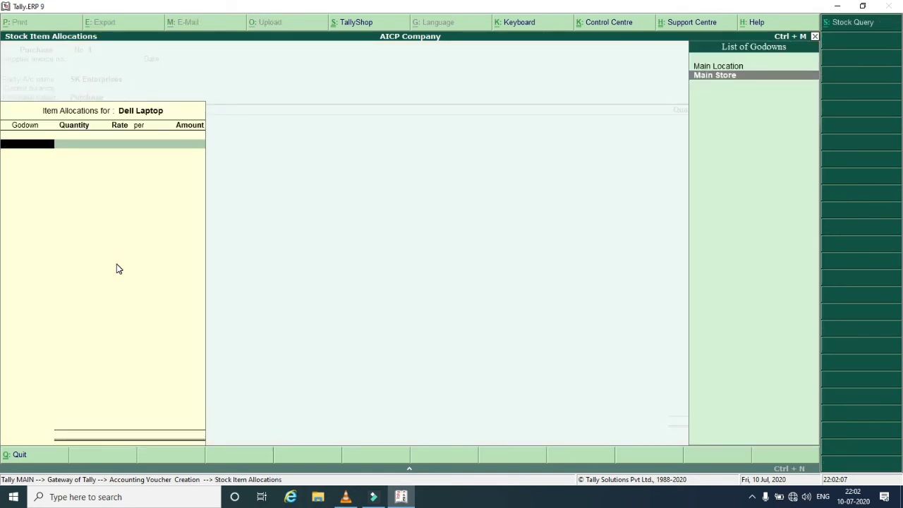
pyautogui.press('Return')
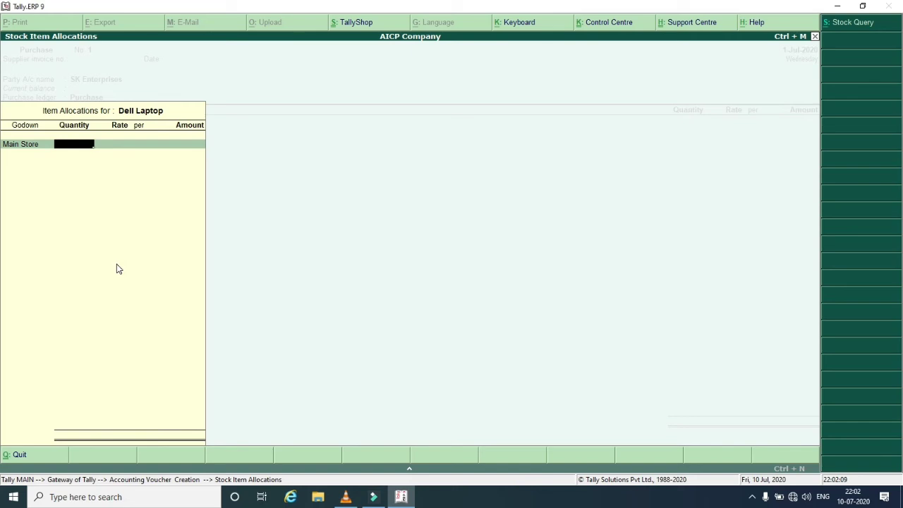
pyautogui.write('4')
pyautogui.press('Return')
pyautogui.press('Return')
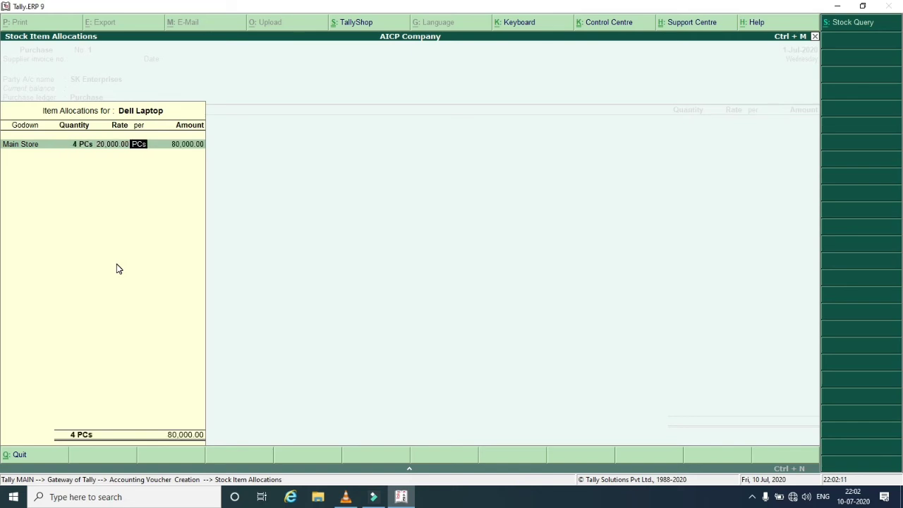
pyautogui.press('Return')
pyautogui.press('Return')
pyautogui.press('Return')
pyautogui.press('Return')
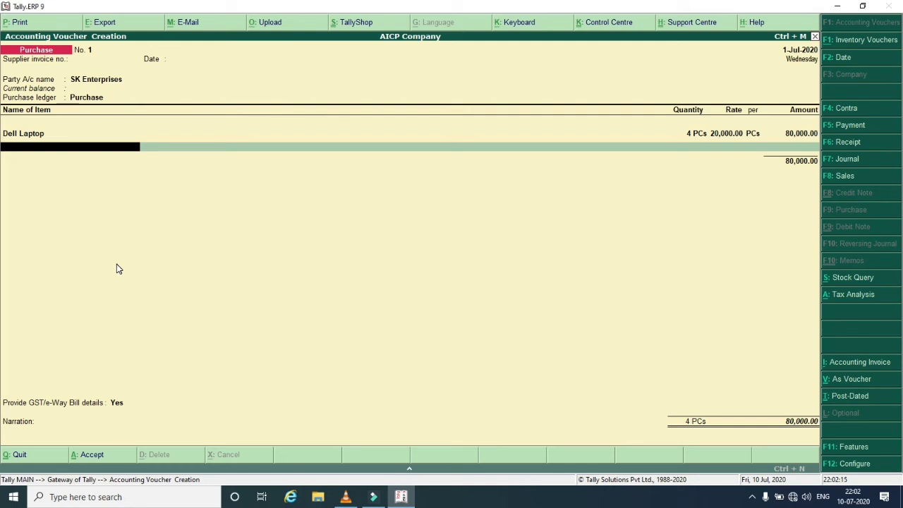
# Finish the item list and add the SGST and CGST ledgers to the purchase voucher, each at 9%
pyautogui.press('Return')
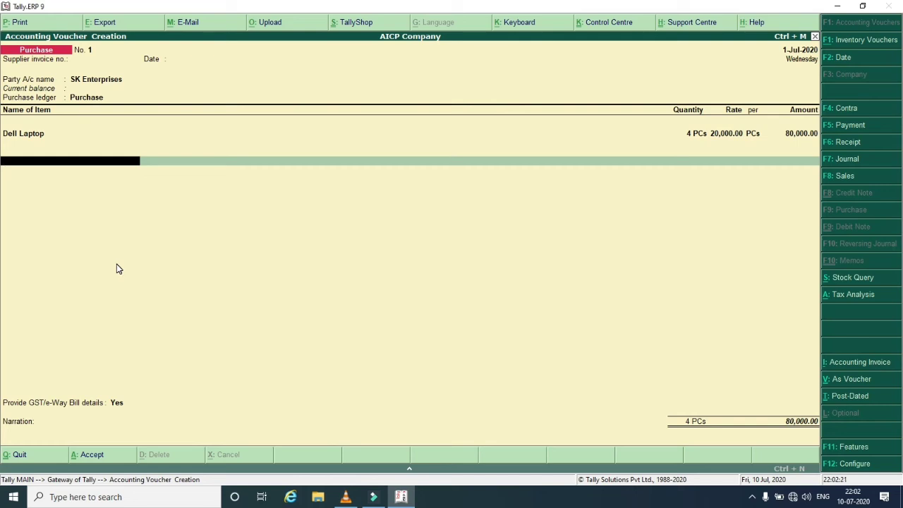
pyautogui.write('S')
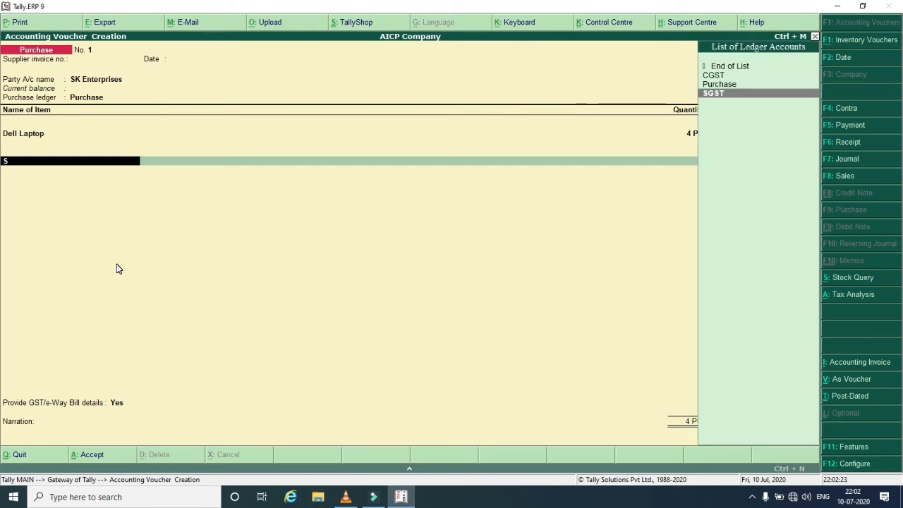
pyautogui.press('Return')
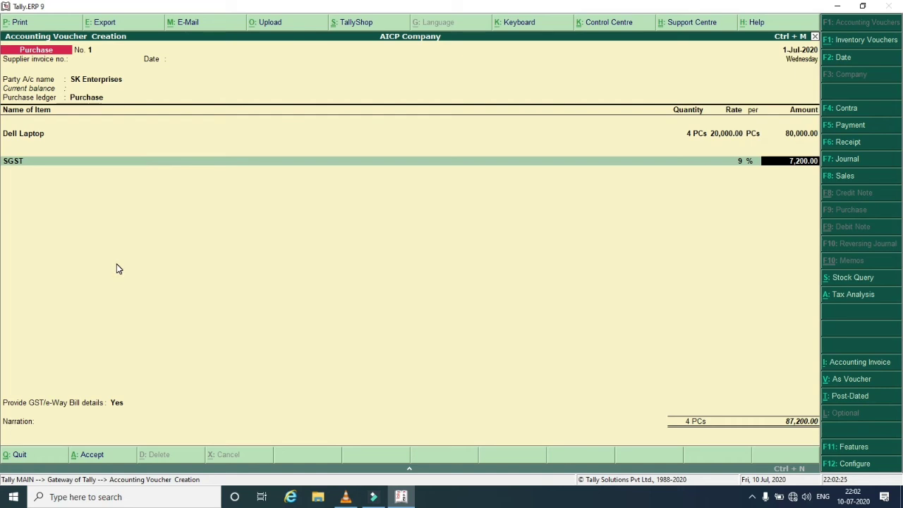
pyautogui.press('Return')
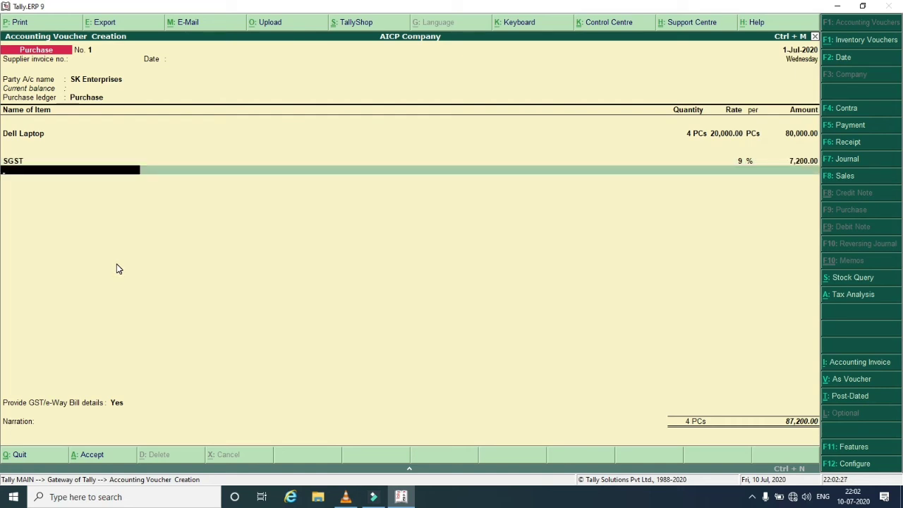
pyautogui.write('C')
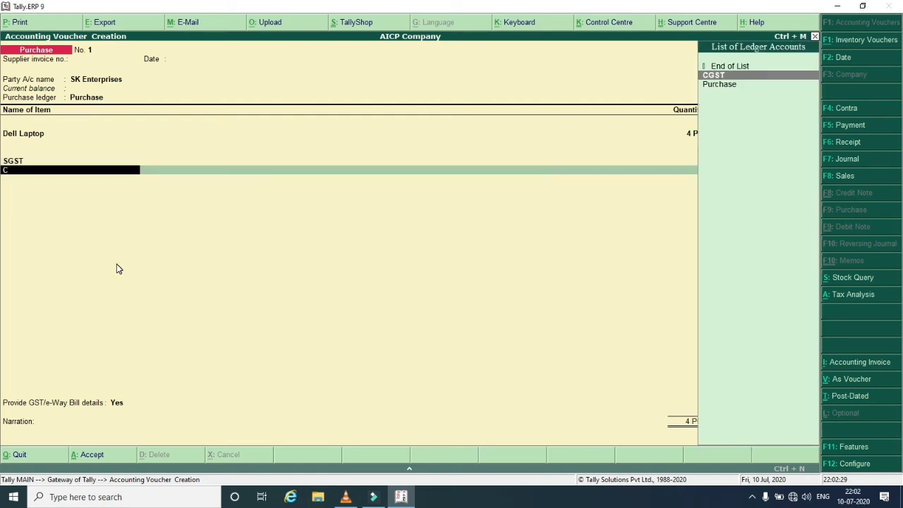
pyautogui.press('Return')
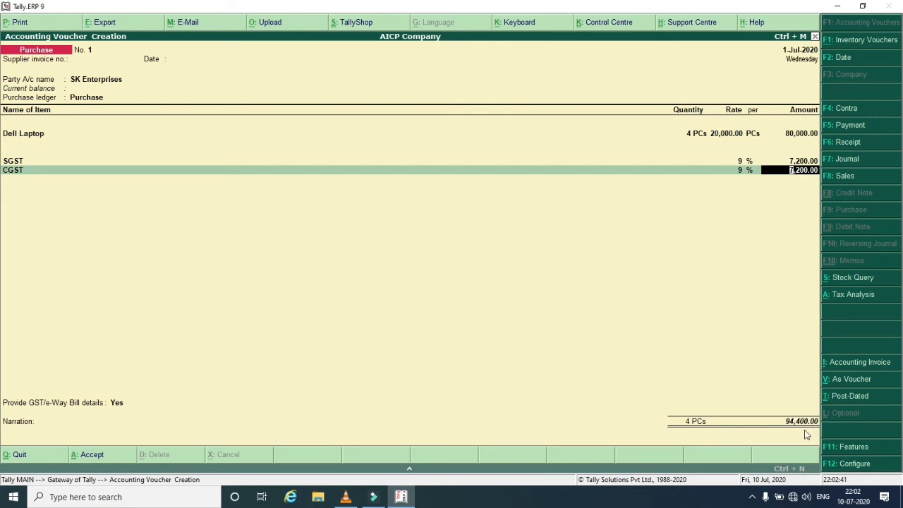
pyautogui.press('Return')
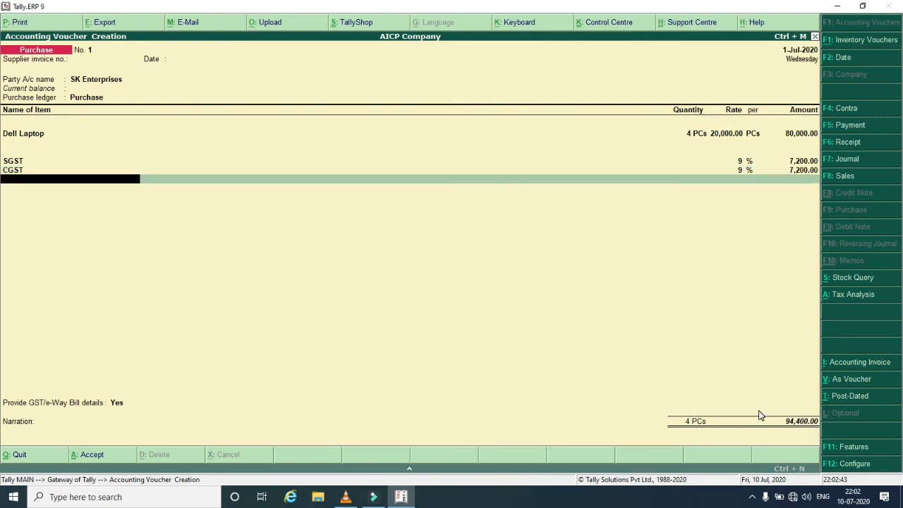
pyautogui.press('Return')
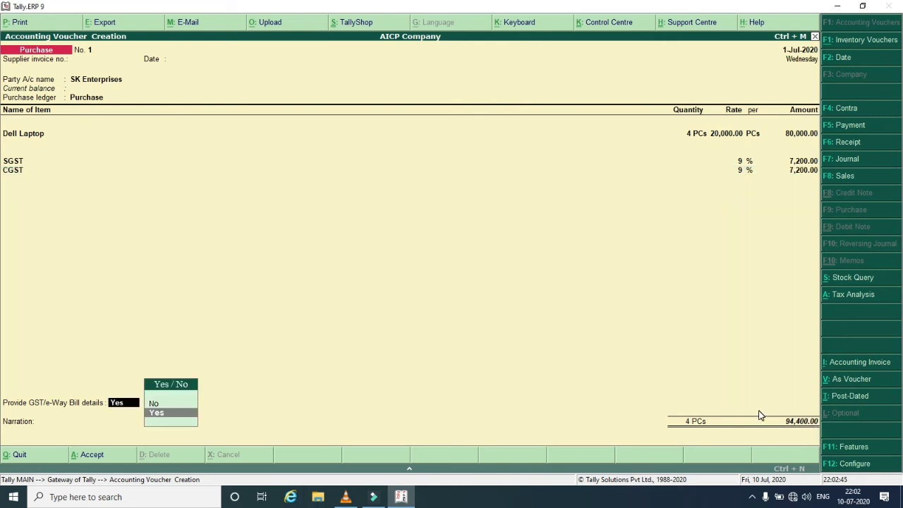
# Set Provide GST/e-Way Bill details to No, save the voucher without a narration and return to the Gateway of Tally
pyautogui.press('Return')
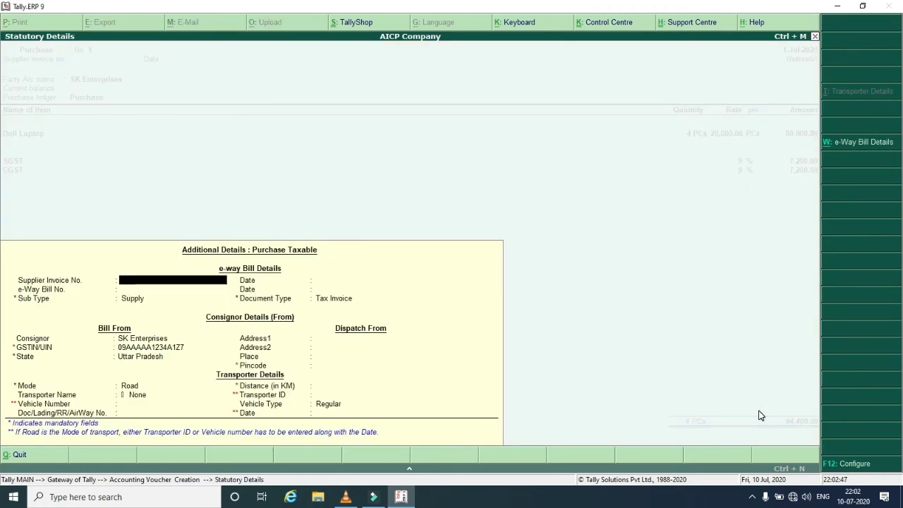
pyautogui.press('Escape')
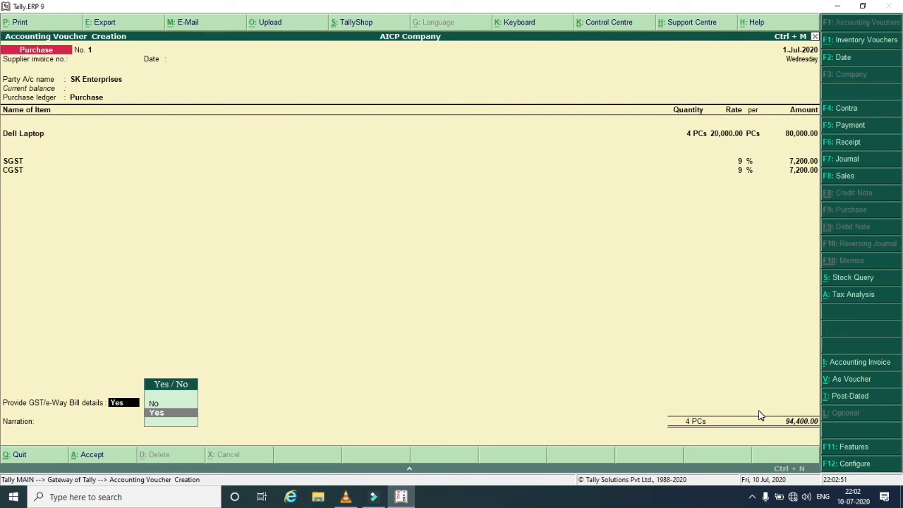
pyautogui.press('Up')
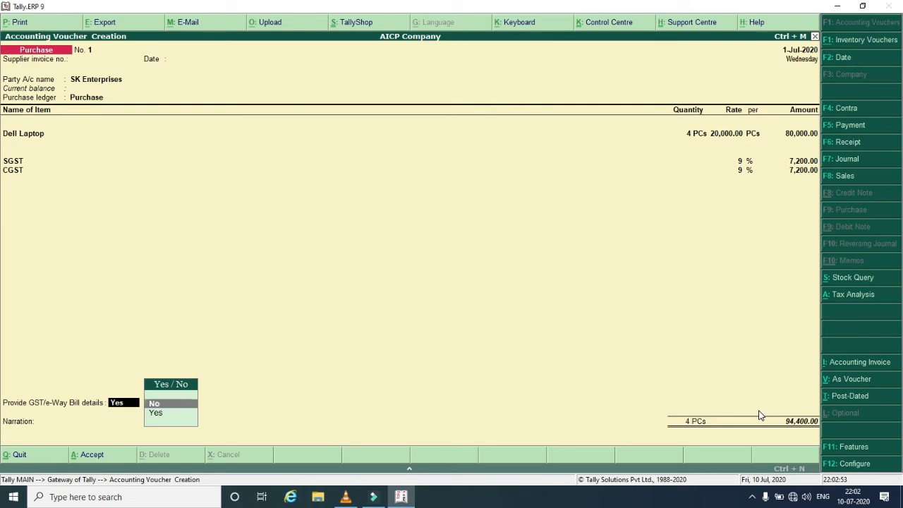
pyautogui.press('Return')
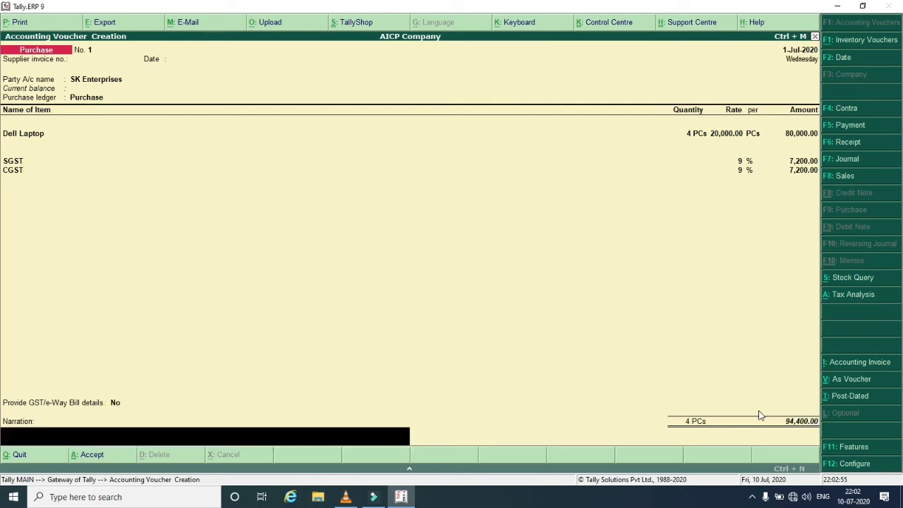
pyautogui.press('Return')
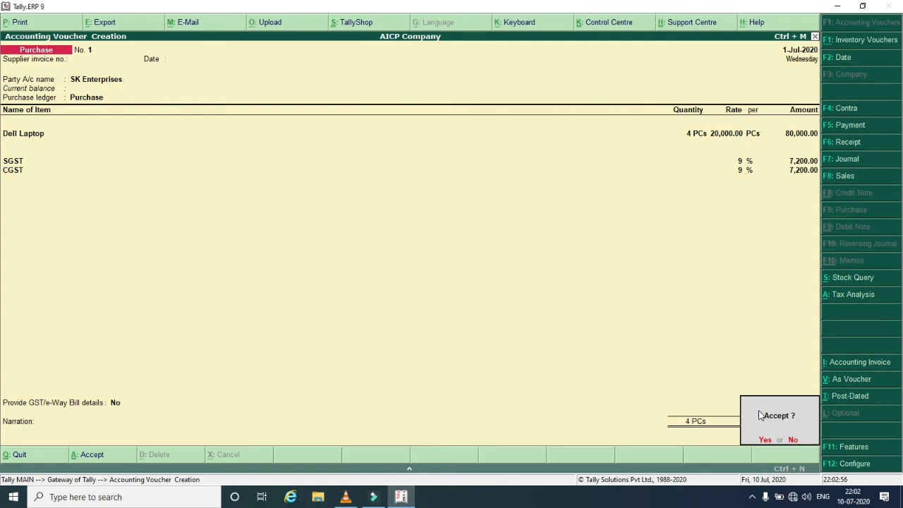
pyautogui.press('y')
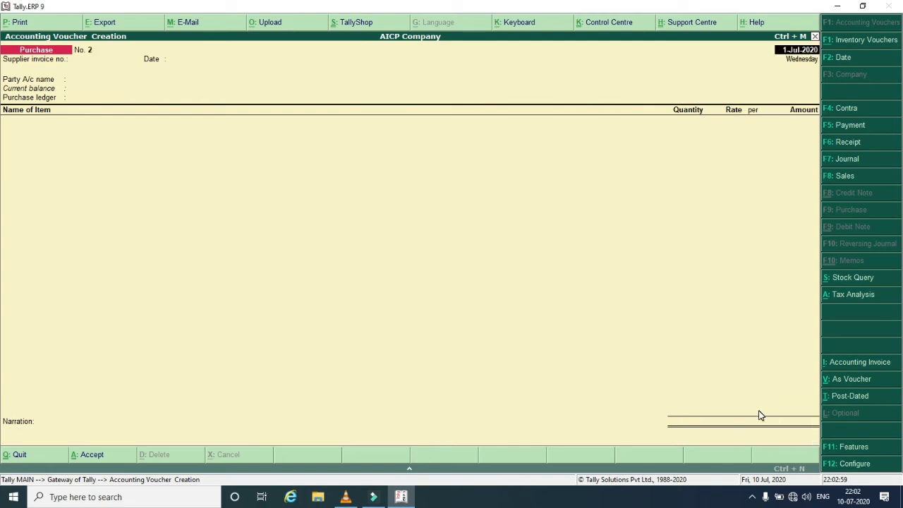
pyautogui.press('Escape')
pyautogui.press('y')
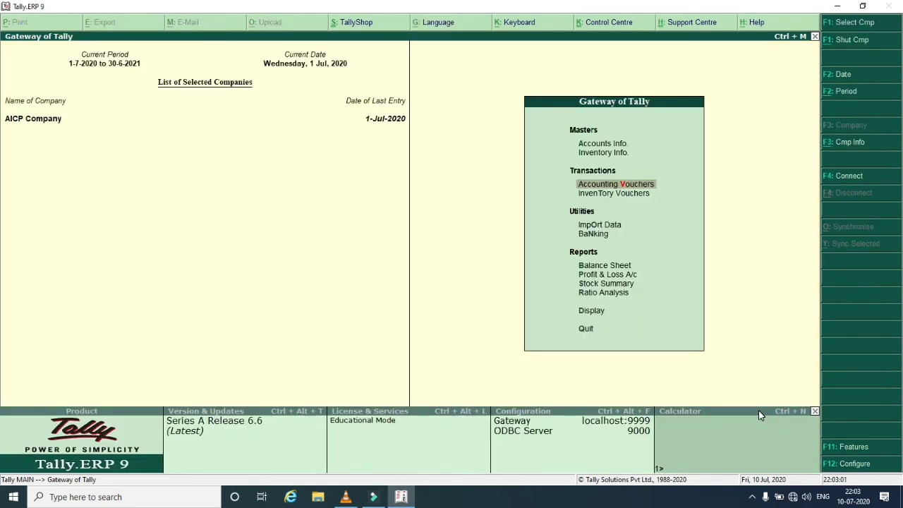
# View the GSTR-1 return among the statutory GST reports and go back to the GST report list
pyautogui.press('Down')
pyautogui.press('Down')
pyautogui.press('Down')
pyautogui.press('Down')
pyautogui.press('Down')
pyautogui.press('Down')
pyautogui.press('Down')
pyautogui.press('Down')
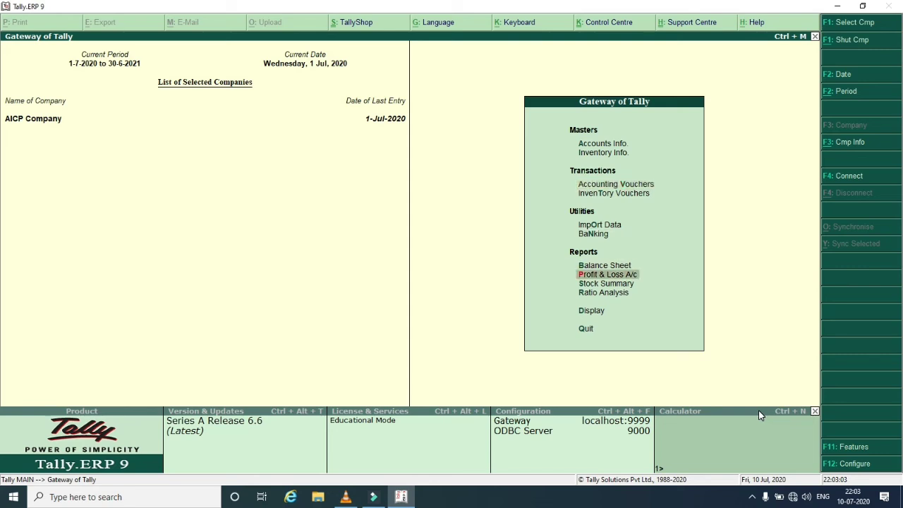
pyautogui.press('Return')
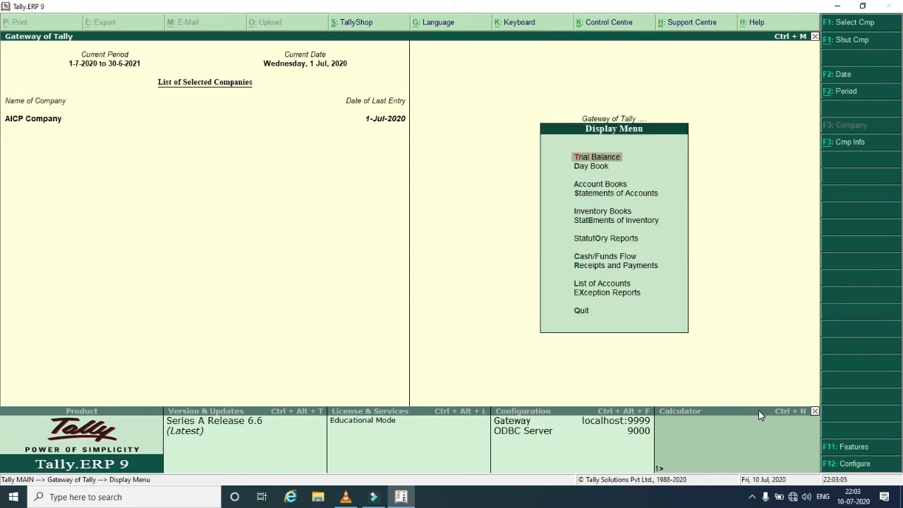
pyautogui.press('Down')
pyautogui.press('Down')
pyautogui.press('Down')
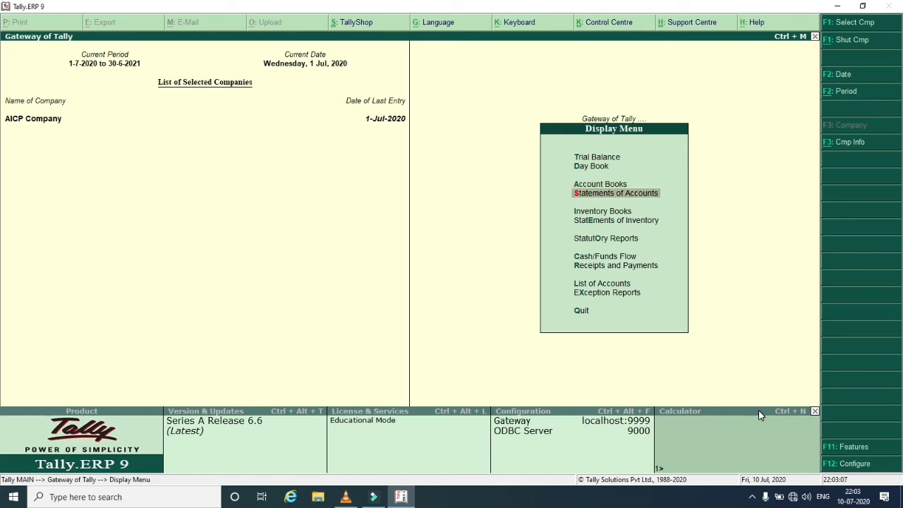
pyautogui.press('Down')
pyautogui.press('Down')
pyautogui.press('Down')
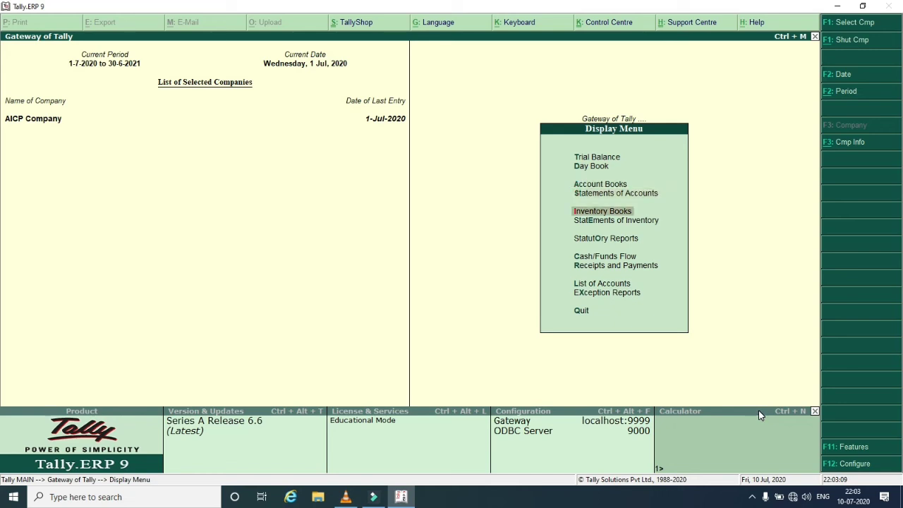
pyautogui.press('Return')
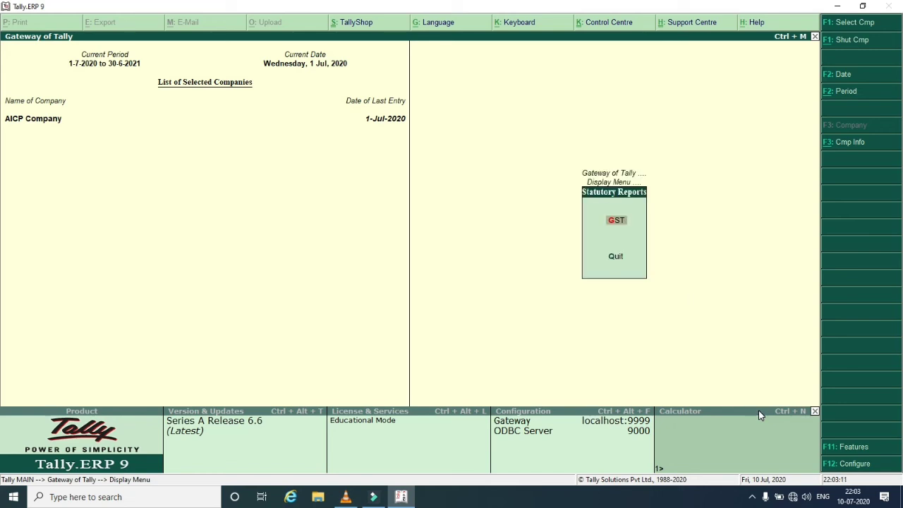
pyautogui.press('Return')
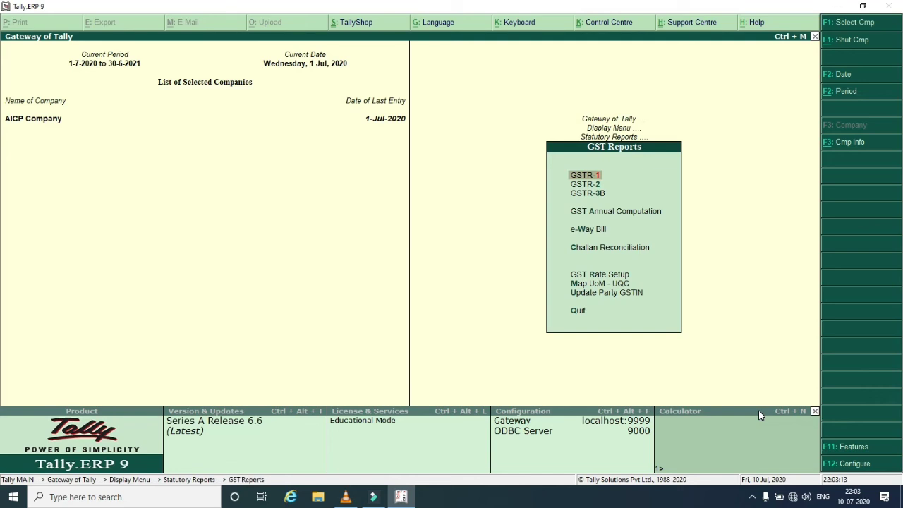
pyautogui.press('Return')
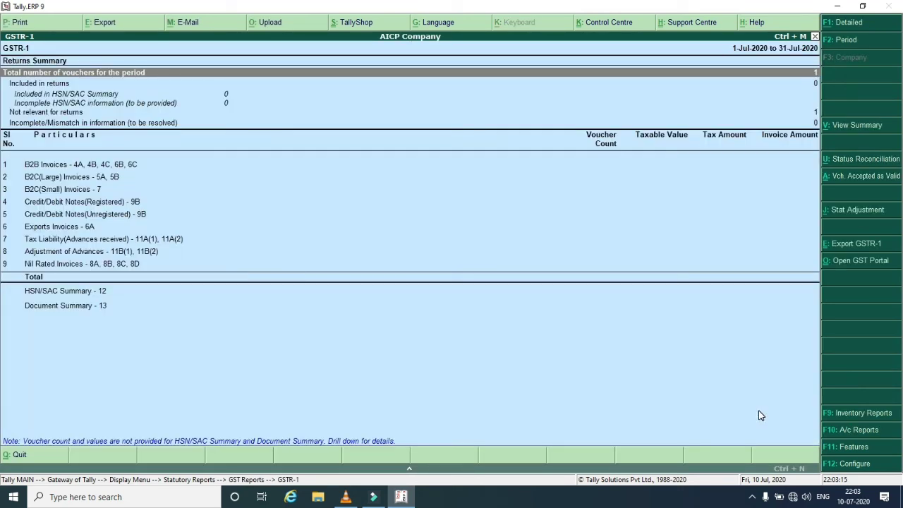
pyautogui.press('Escape')
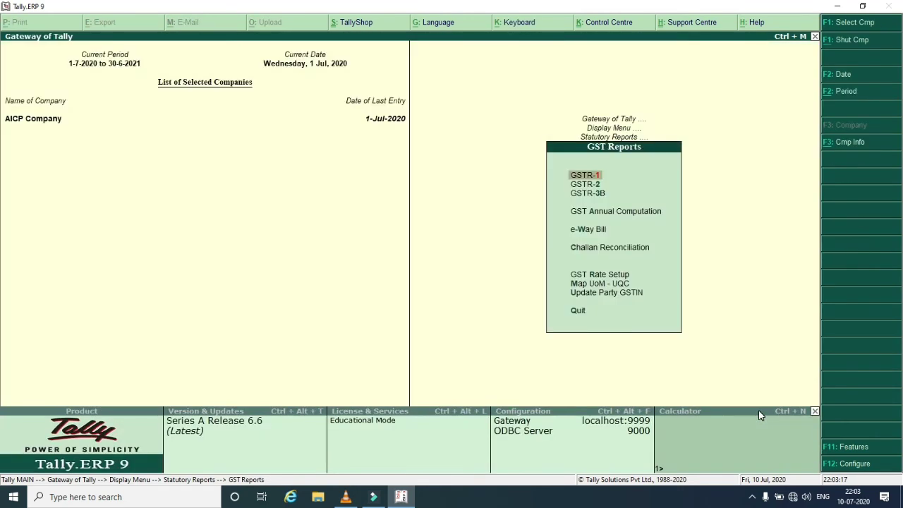
# Open the GSTR-2 return and drill down through its B2B Invoices to the voucher register of SK Enterprises
pyautogui.press('Down')
pyautogui.press('Return')
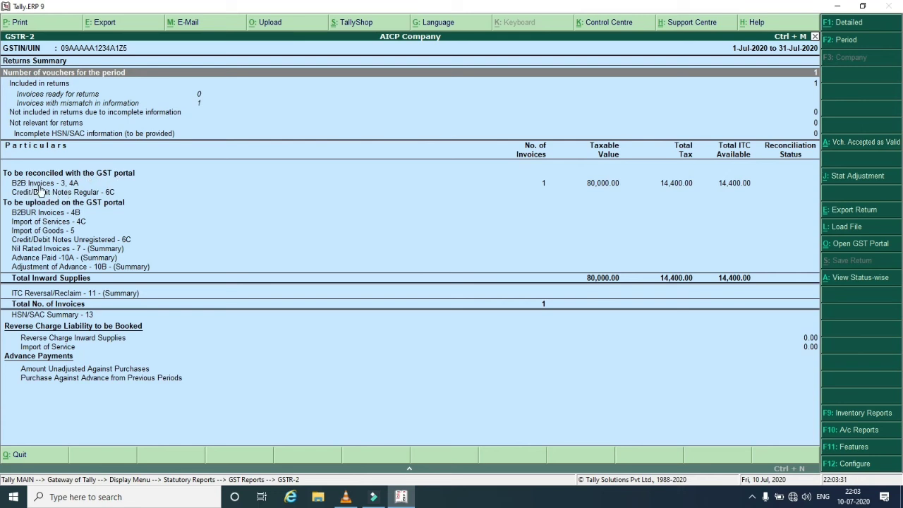
pyautogui.doubleClick(61, 185)
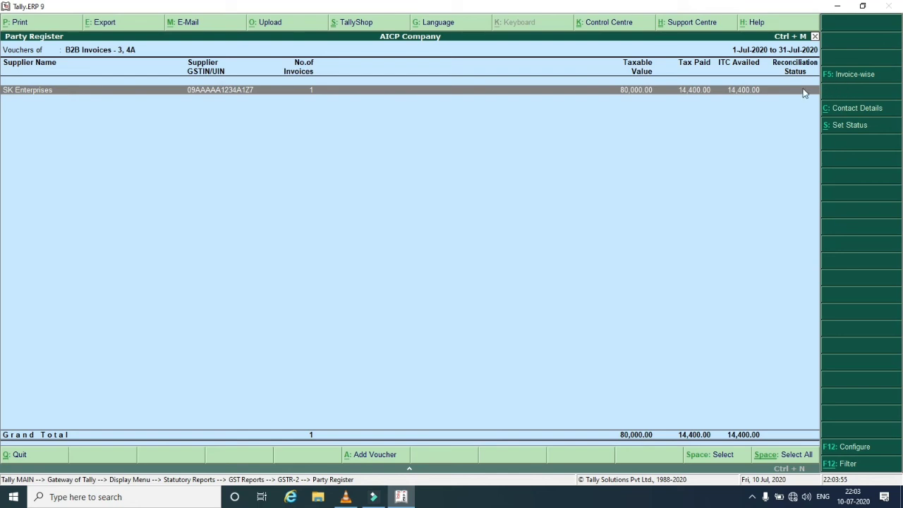
pyautogui.click(130, 93)
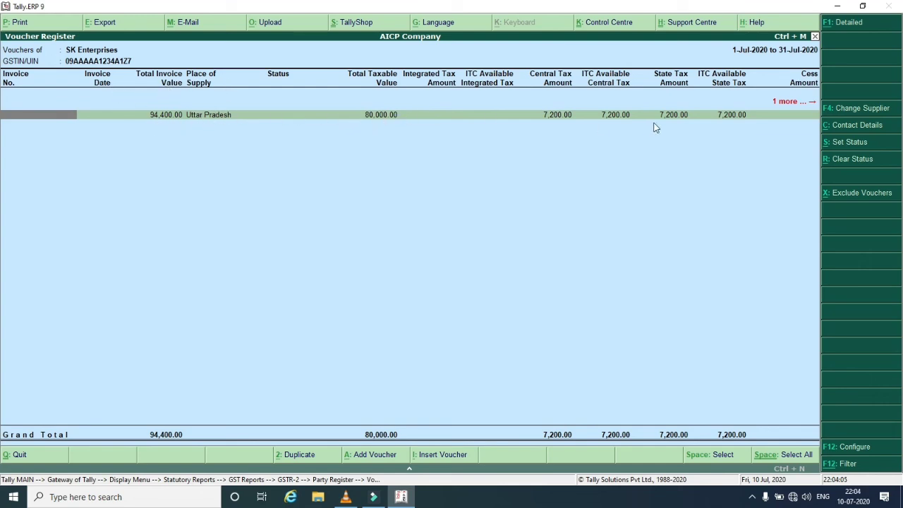
# Examine the tax and ITC columns of the SK Enterprises voucher register across to ITC Available Cess
pyautogui.click(811, 102)
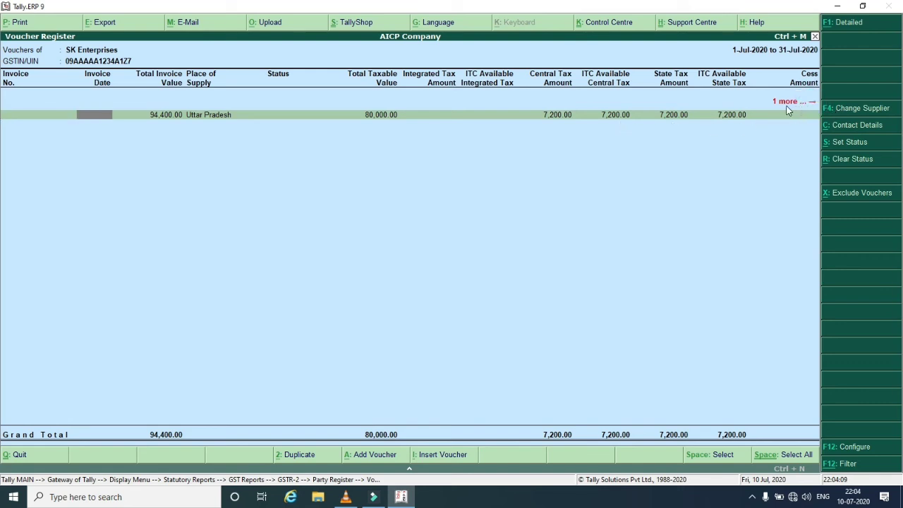
pyautogui.press('Right')
pyautogui.press('Right')
pyautogui.press('Right')
pyautogui.press('Right')
pyautogui.press('Right')
pyautogui.press('Right')
pyautogui.press('Right')
pyautogui.press('Right')
pyautogui.press('Right')
pyautogui.press('Right')
pyautogui.press('Right')
pyautogui.press('Right')
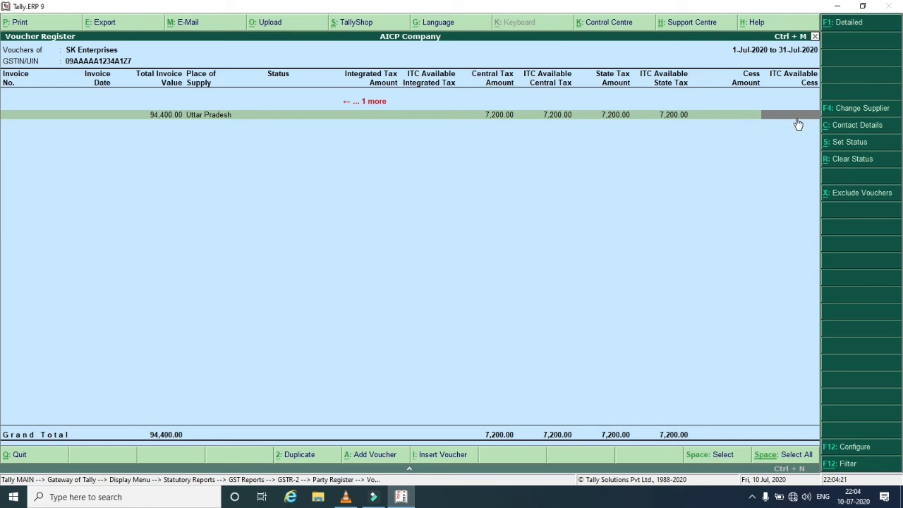
pyautogui.press('Escape')
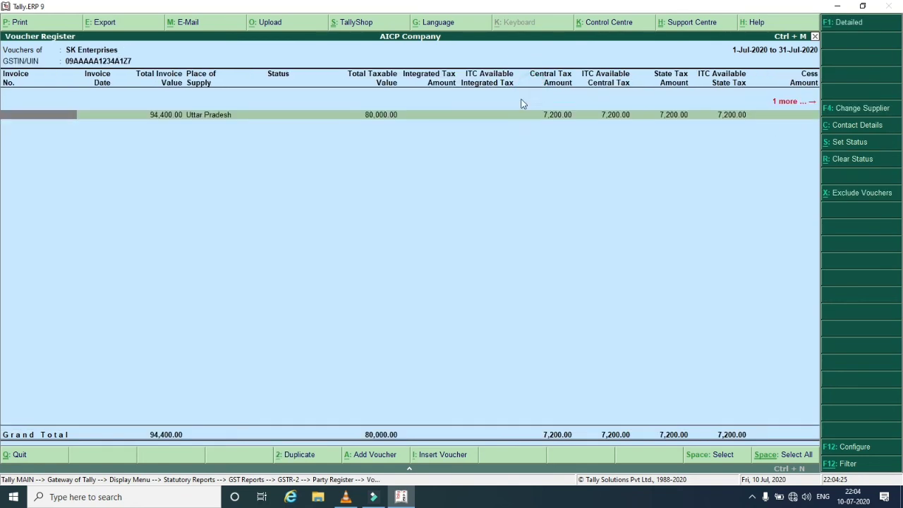
# View the purchase voucher behind the register entry, close it unaltered and return to the GST report list
pyautogui.doubleClick(479, 115)
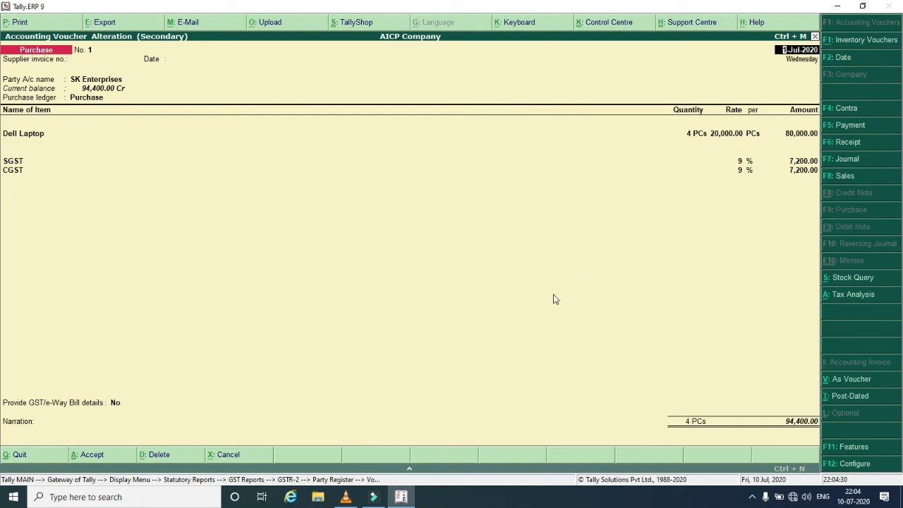
pyautogui.press('Escape')
pyautogui.press('y')
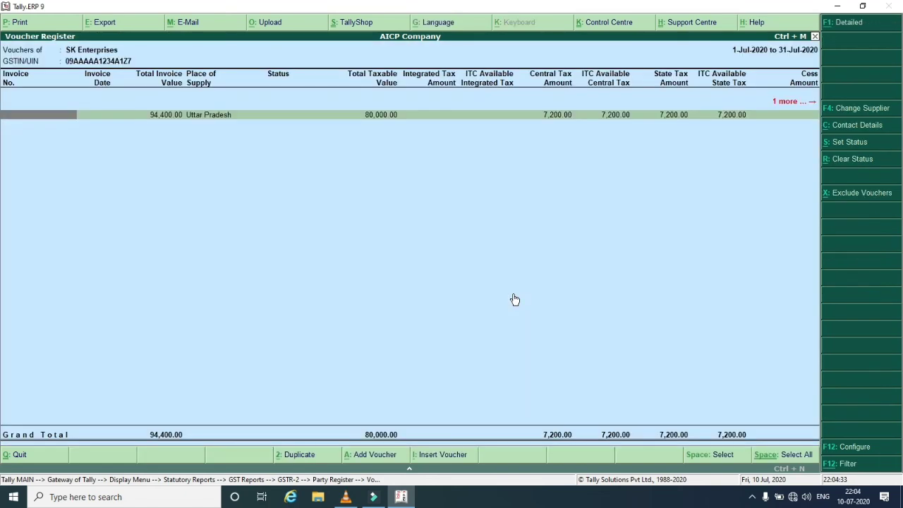
pyautogui.press('Escape')
pyautogui.press('Escape')
pyautogui.press('Escape')
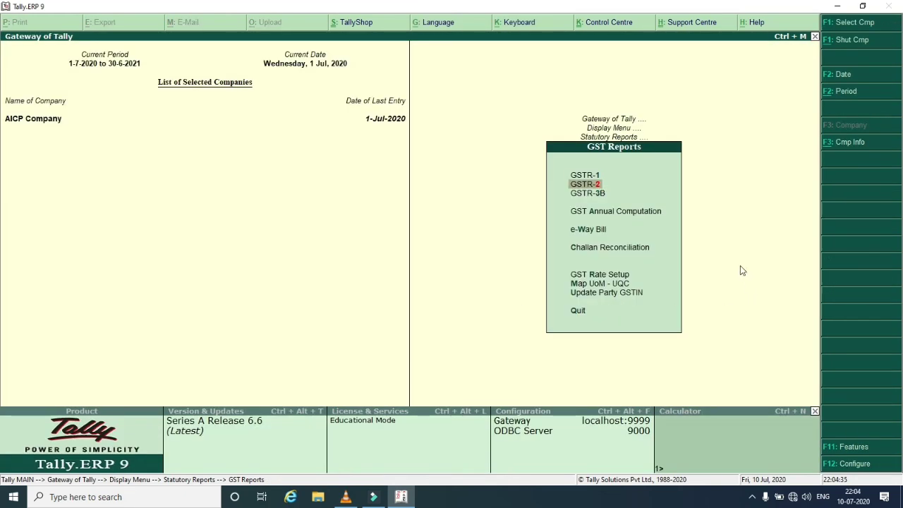
# Open the GSTR-3B return and select its Eligible ITC row
pyautogui.click(593, 195)
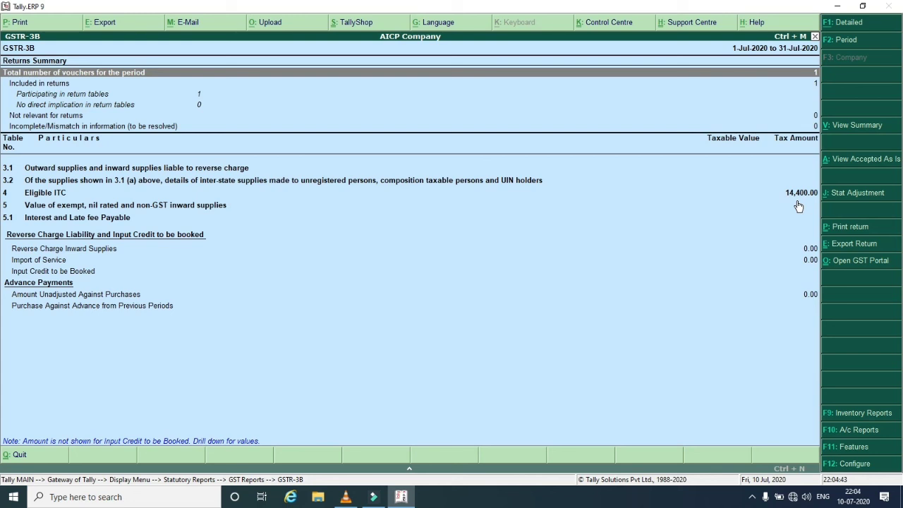
pyautogui.click(203, 209)
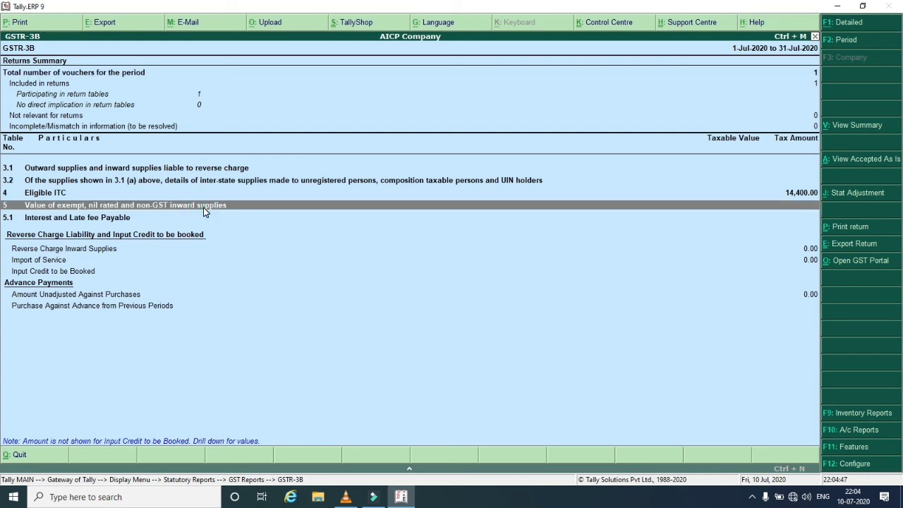
pyautogui.click(203, 209)
pyautogui.click(45, 194)
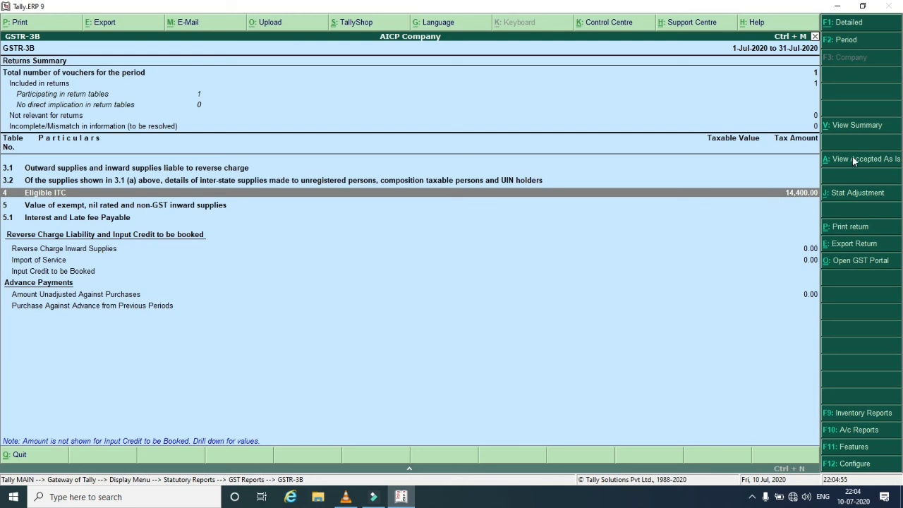
# Compare the summary view of the GSTR-3B return with its return format, ending on the summary view
pyautogui.click(853, 126)
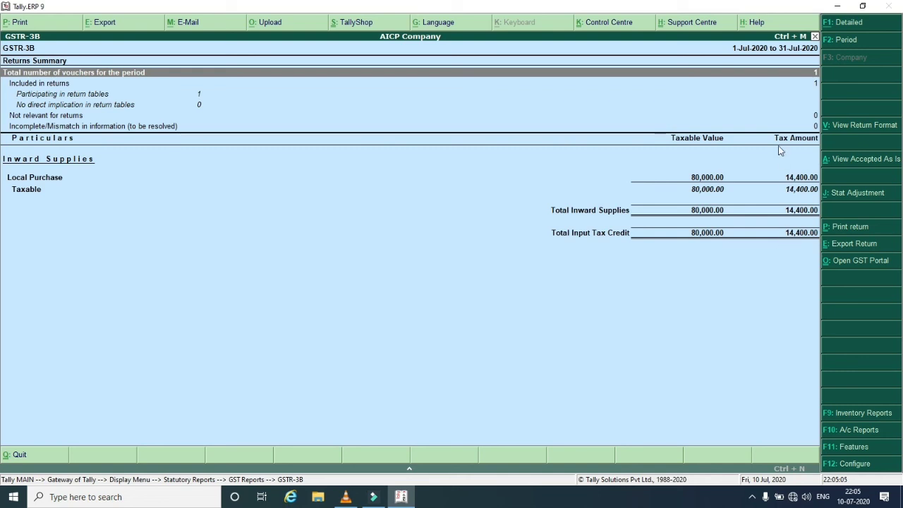
pyautogui.click(855, 133)
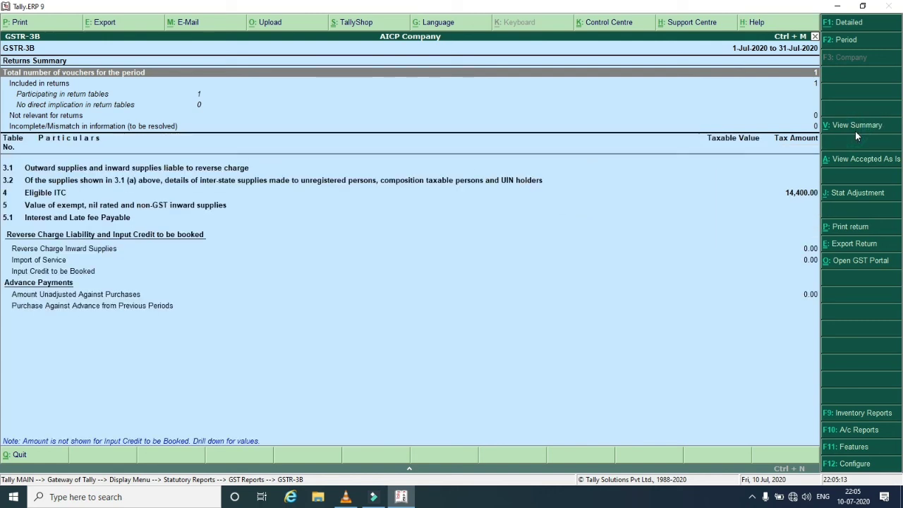
pyautogui.click(856, 132)
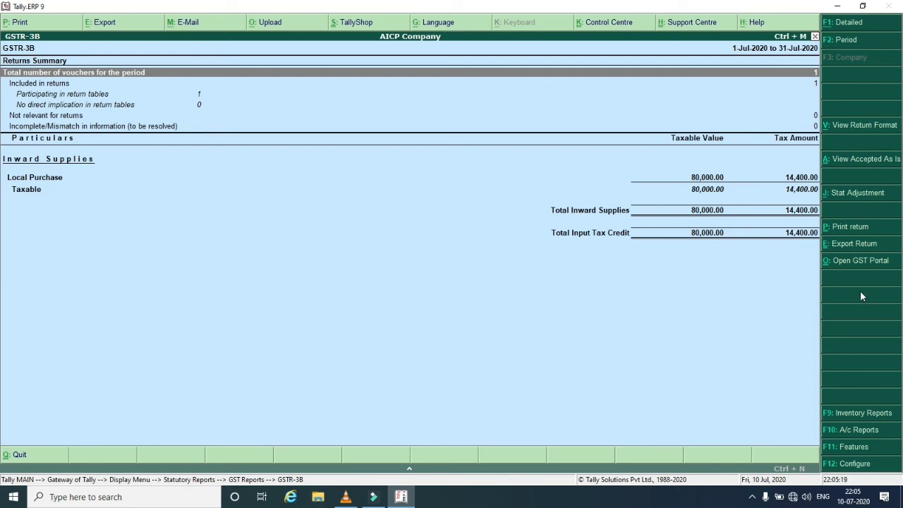
# Print the GSTR-3B return with Microsoft Print to PDF, saving it on the Desktop as "Purchase Return"
pyautogui.click(848, 228)
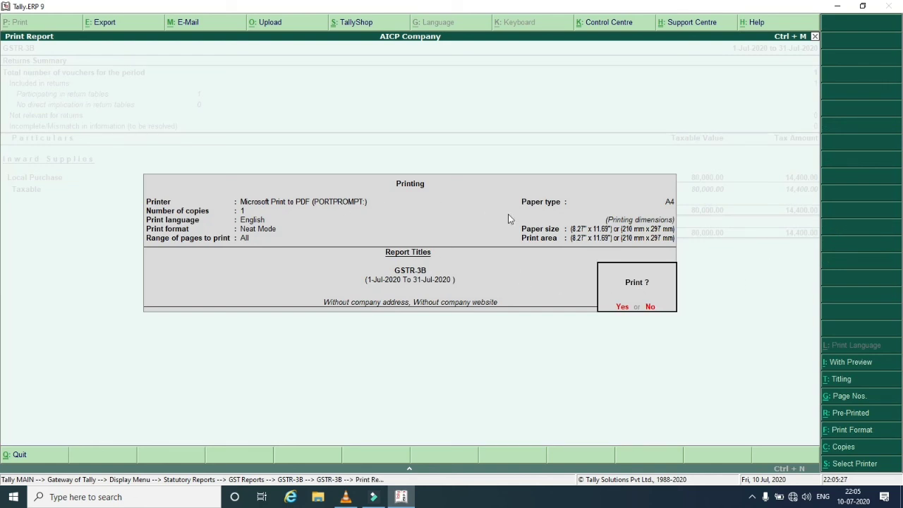
pyautogui.click(621, 307)
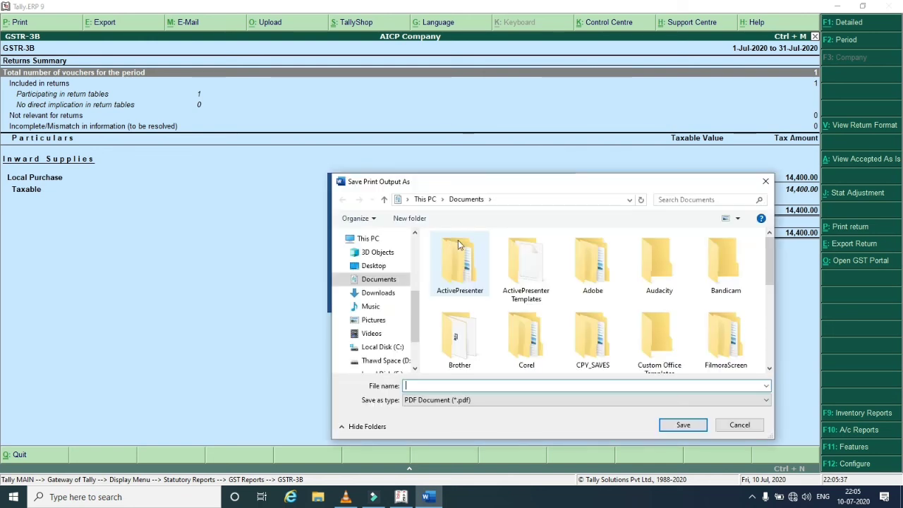
pyautogui.click(373, 265)
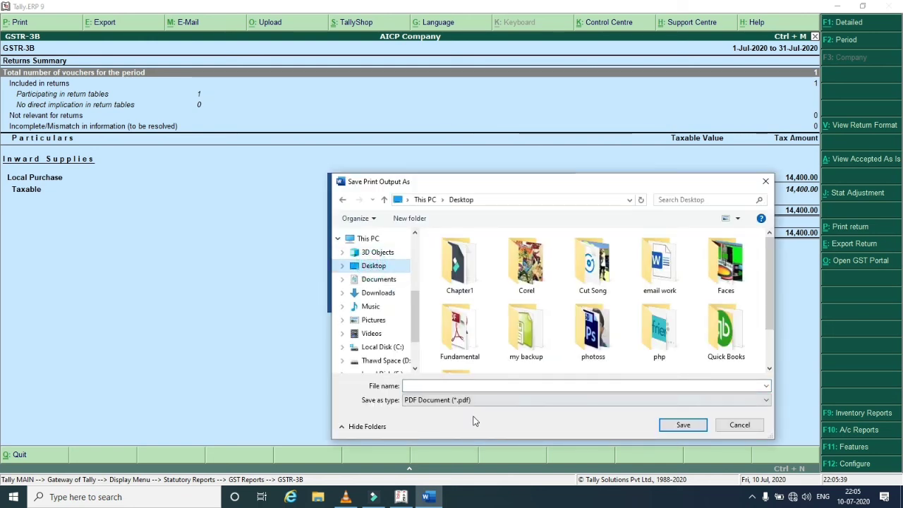
pyautogui.click(436, 385)
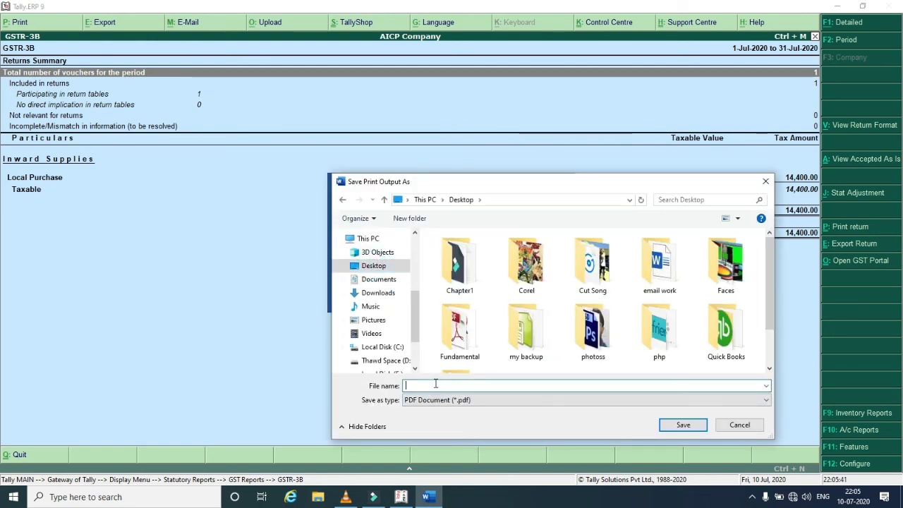
pyautogui.write('Purchase Return')
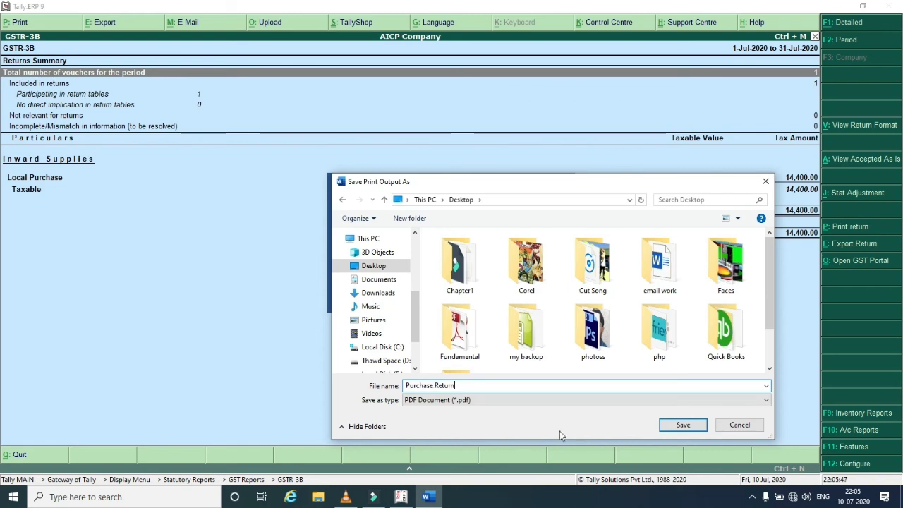
pyautogui.click(681, 426)
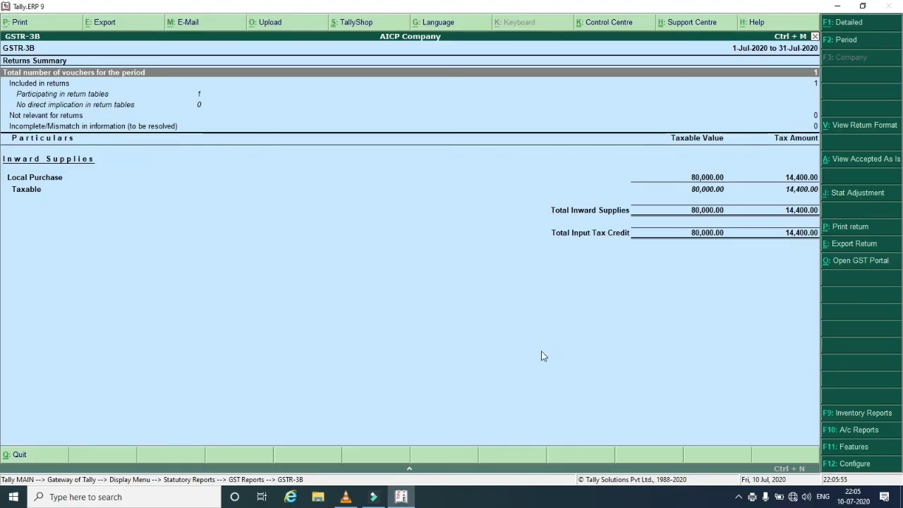
# Switch to the desktop, open Purchase Return.pdf in Adobe Reader and examine the form through its Eligible ITC table
pyautogui.click(901, 497)
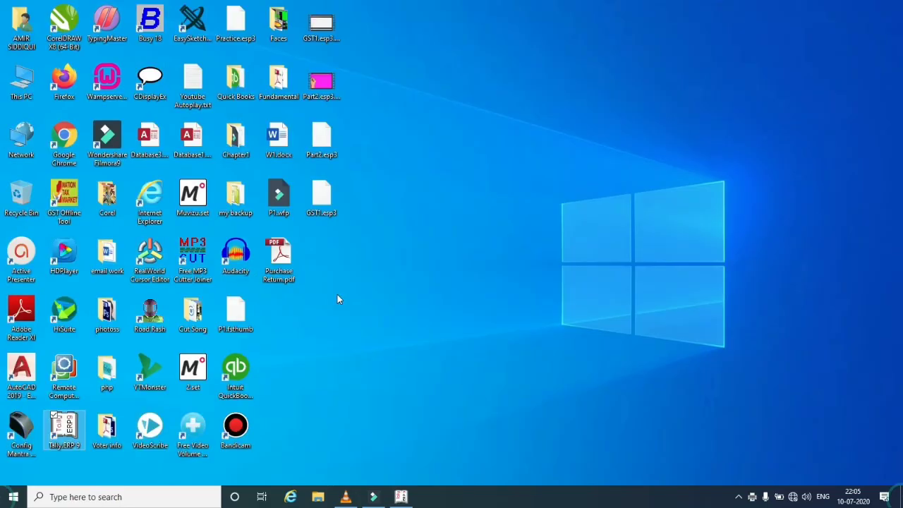
pyautogui.doubleClick(282, 260)
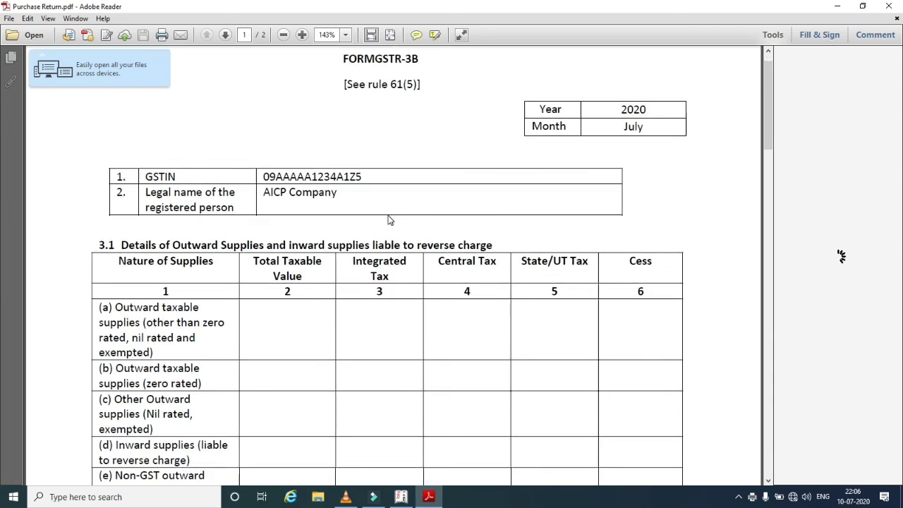
pyautogui.scroll(-3, 389, 218)
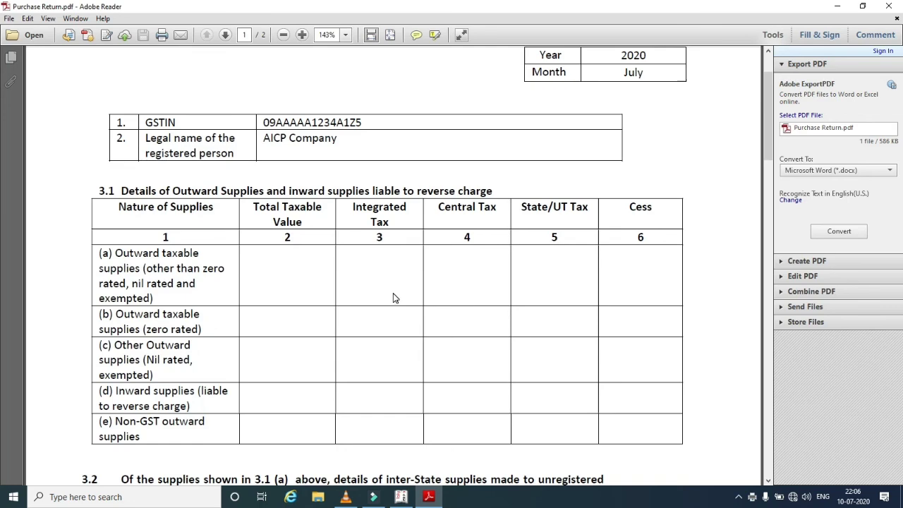
pyautogui.scroll(-2, 394, 297)
pyautogui.scroll(-6, 393, 298)
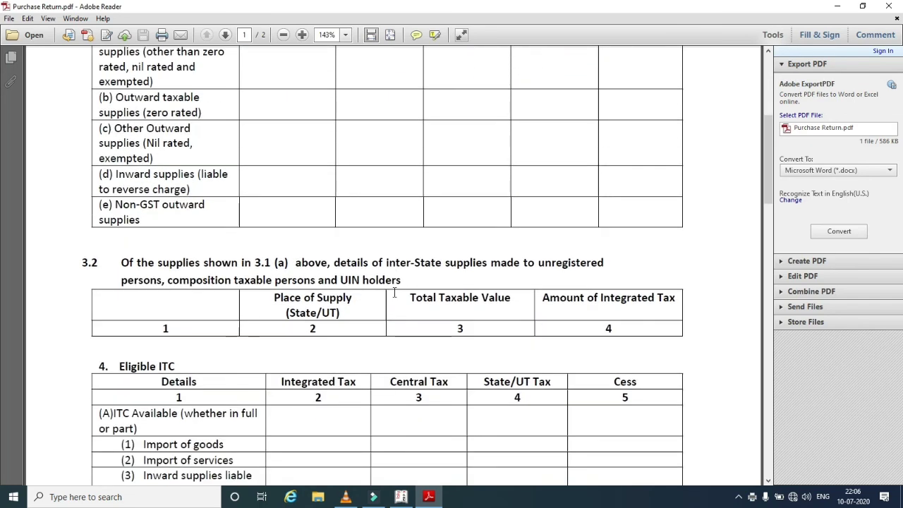
pyautogui.scroll(-5, 394, 293)
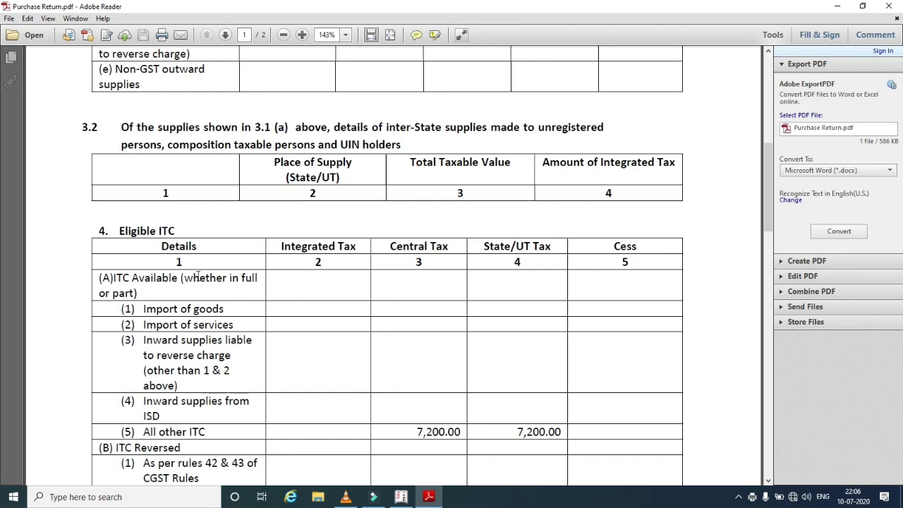
pyautogui.scroll(-4, 310, 308)
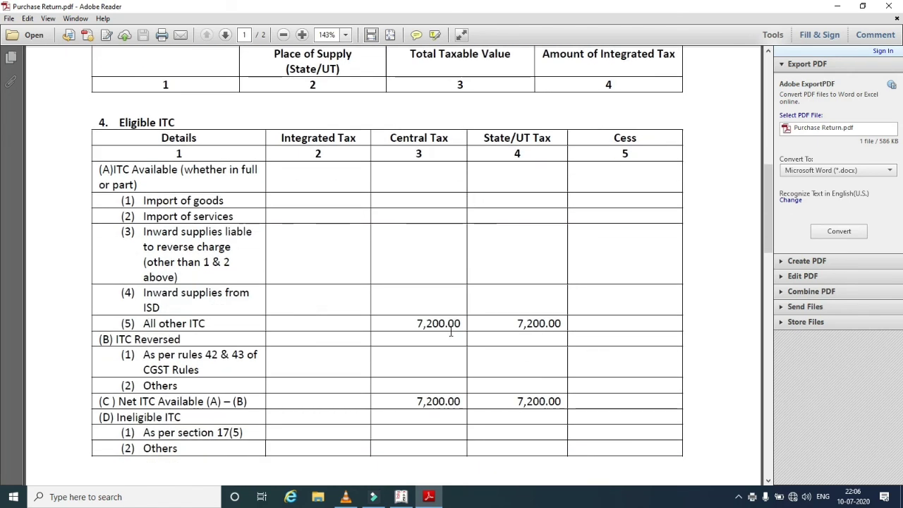
pyautogui.scroll(-2, 465, 334)
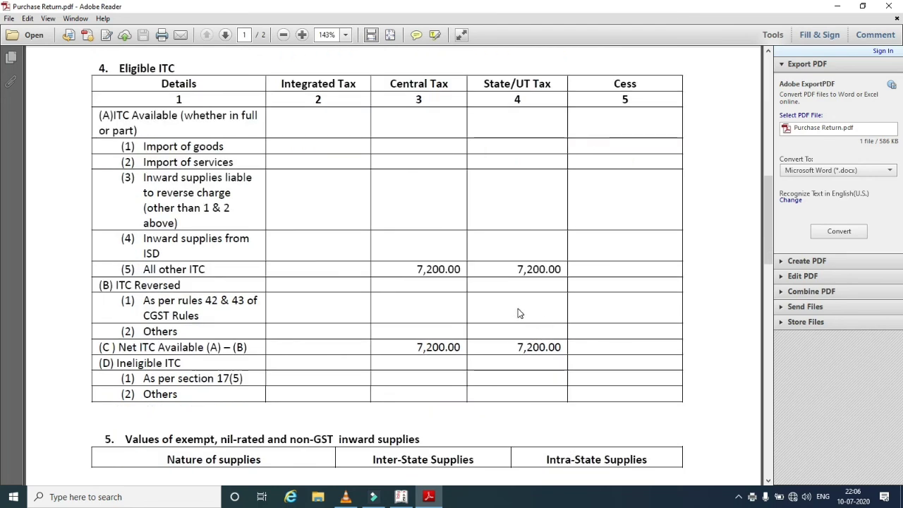
# Review the exempt supplies, payment of tax, TDS/TCS credit and instructions sections of the PDF, and close it
pyautogui.scroll(-11, 518, 314)
pyautogui.scroll(-3, 519, 323)
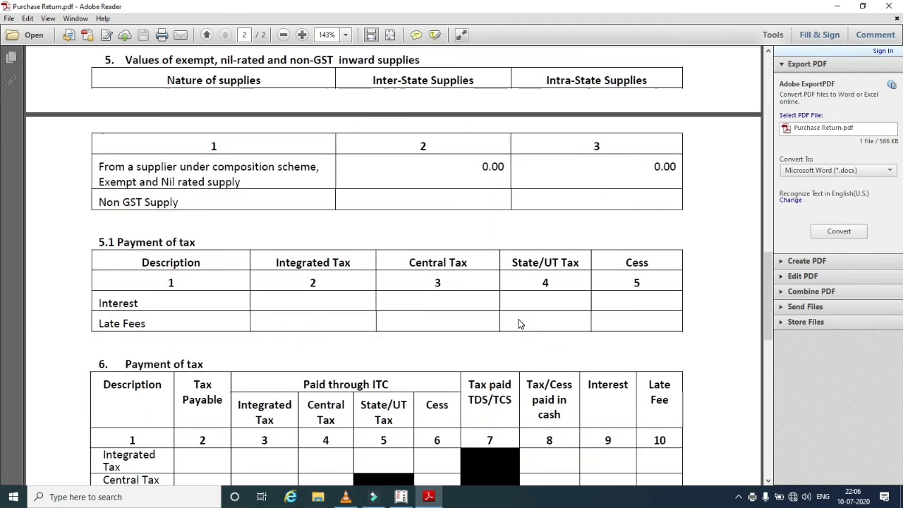
pyautogui.scroll(-8, 519, 323)
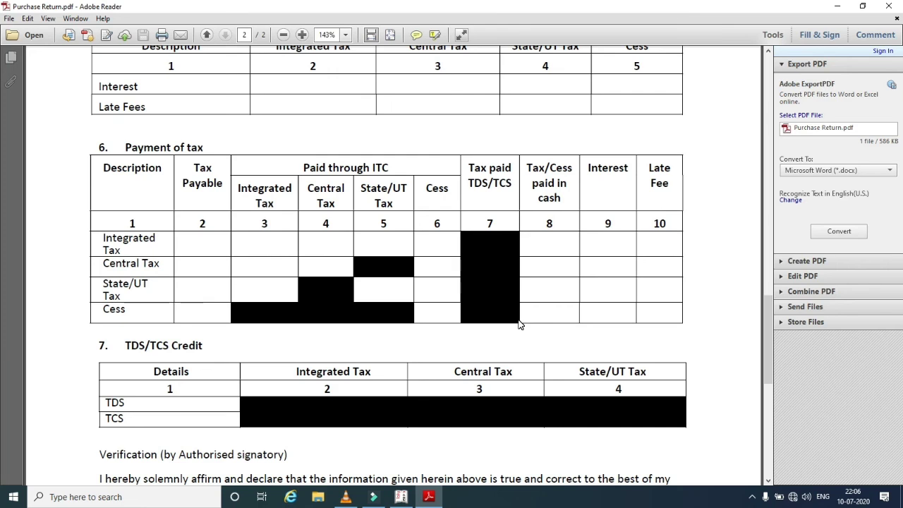
pyautogui.scroll(-12, 519, 324)
pyautogui.scroll(11, 520, 325)
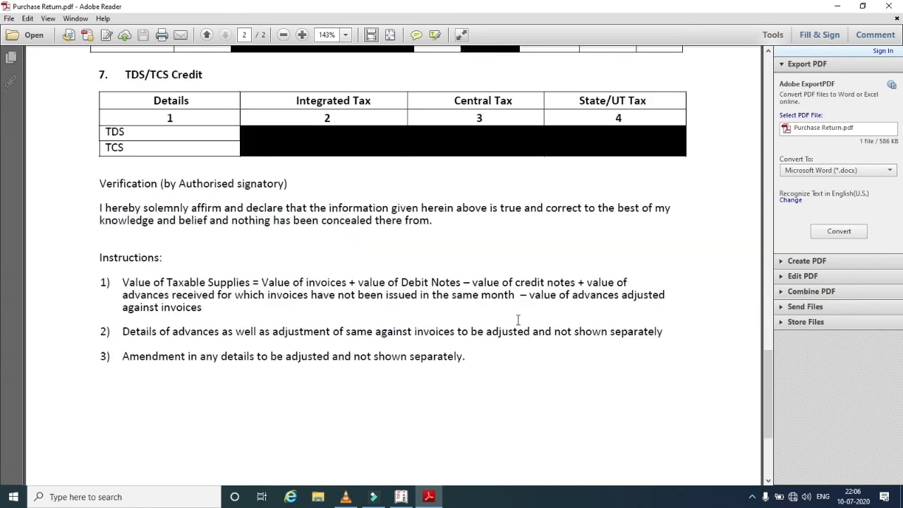
pyautogui.scroll(9, 519, 325)
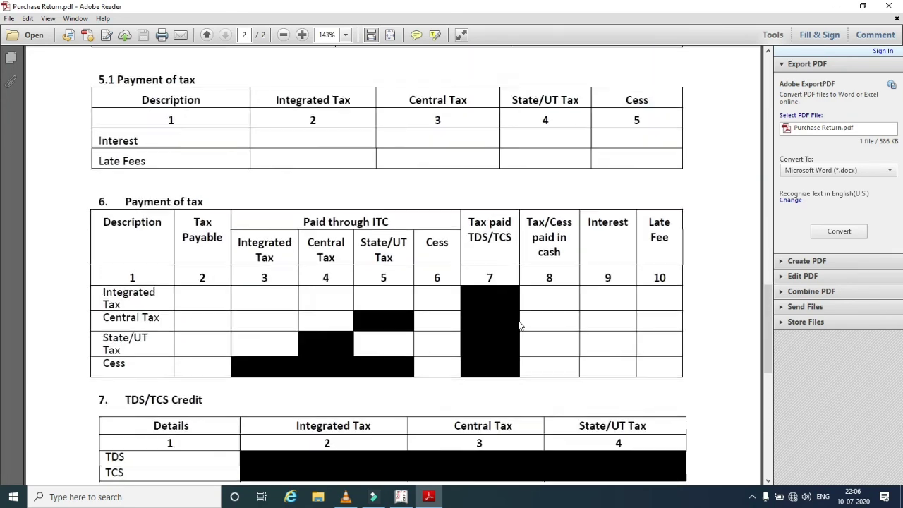
pyautogui.click(888, 6)
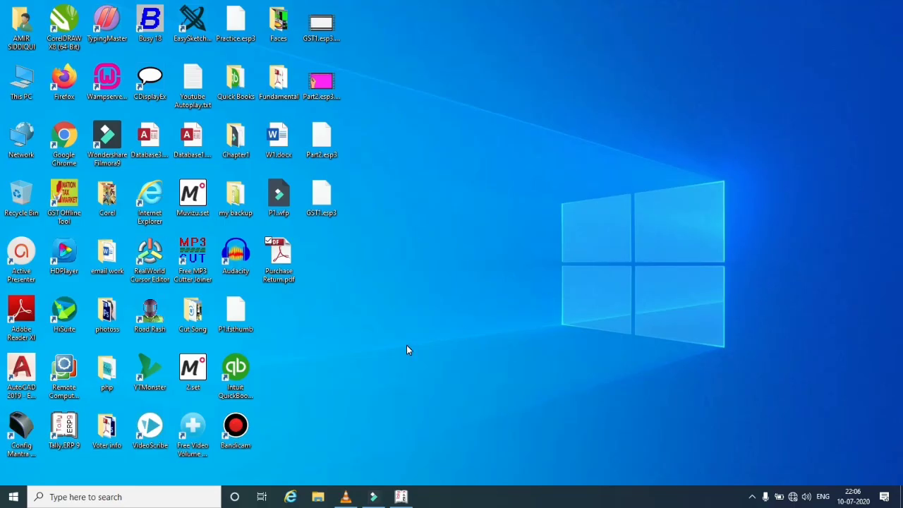